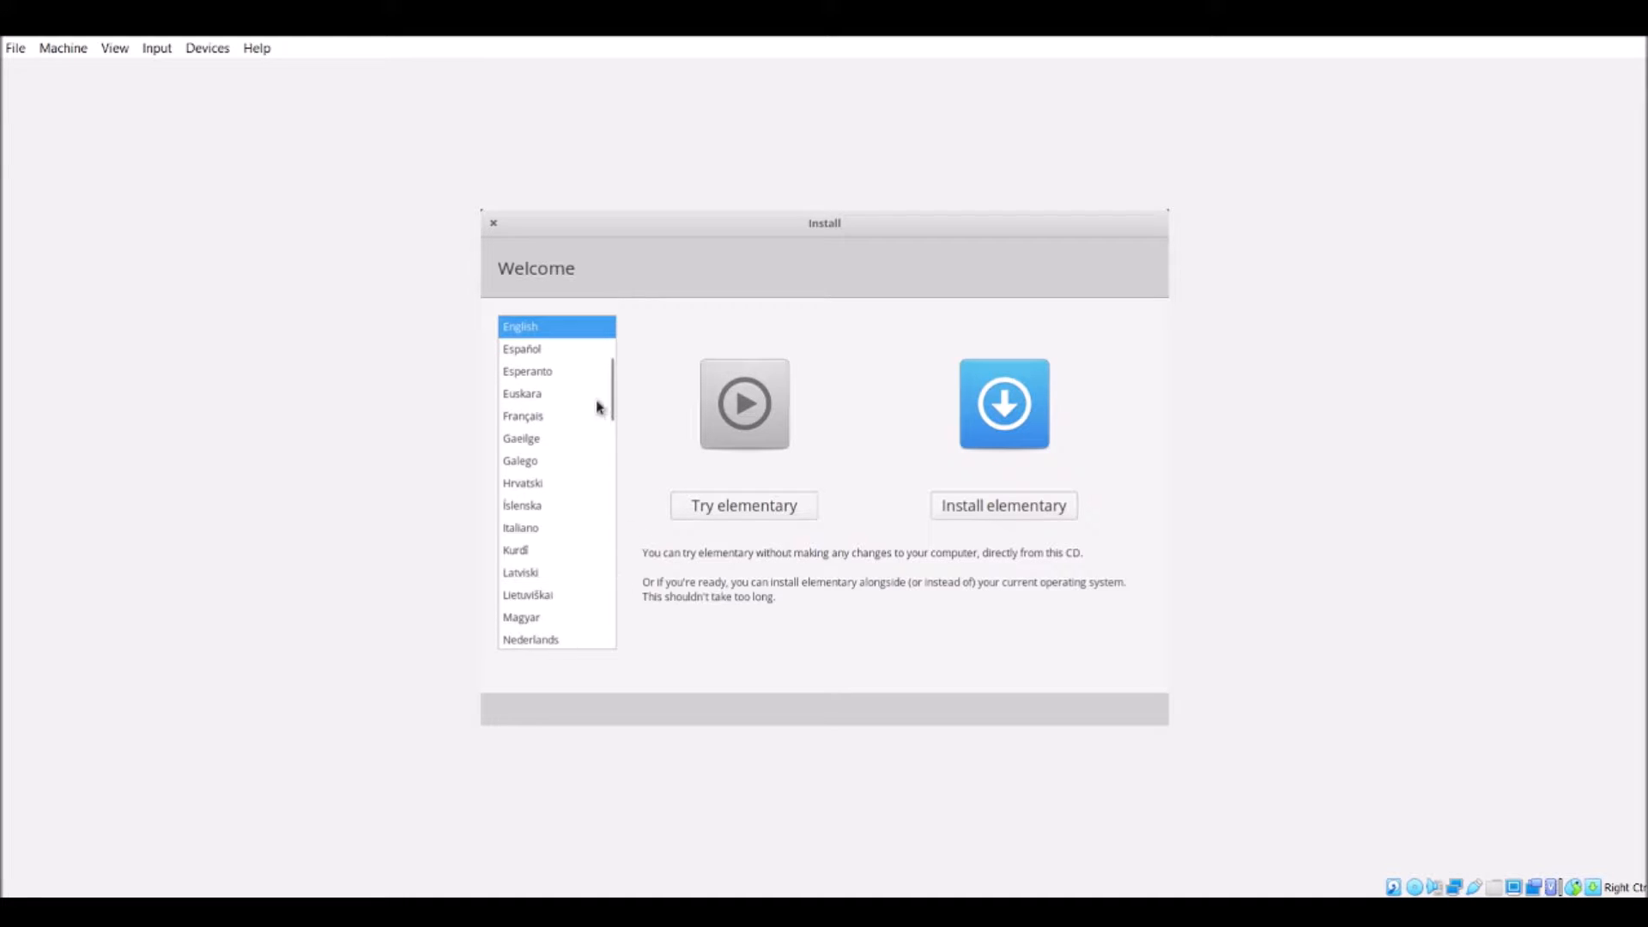
# Start the elementary OS live session in English without installing it, and enlarge the guest desktop to fill the virtual machine window
pyautogui.moveTo(613, 397); pyautogui.dragTo(584, 338)
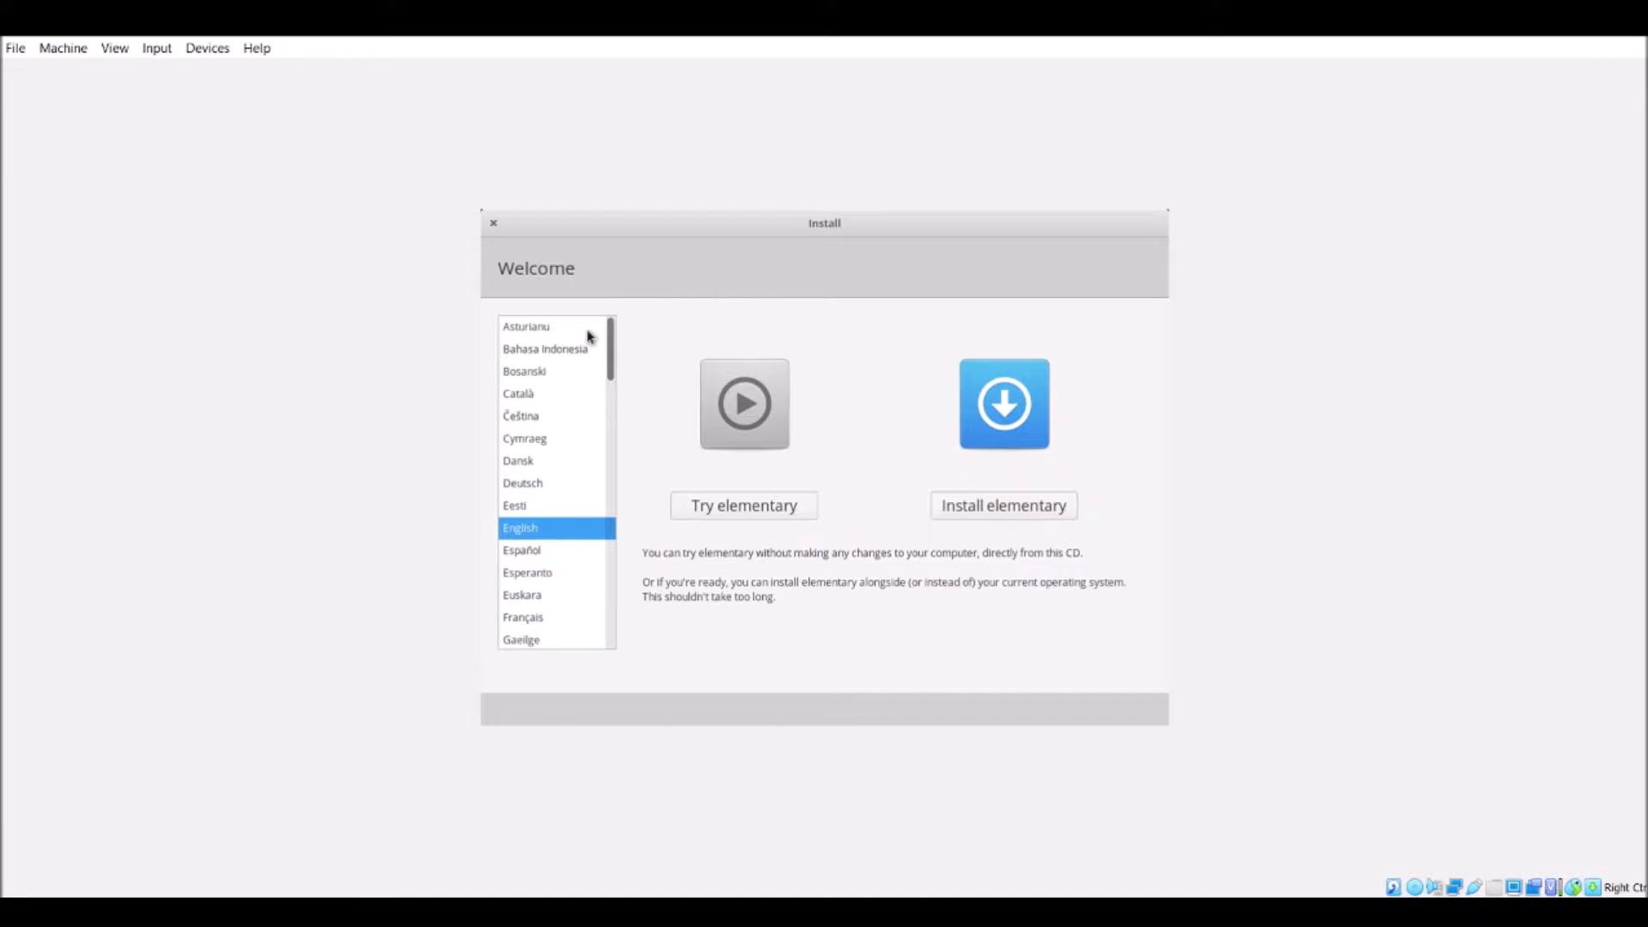
pyautogui.click(710, 508)
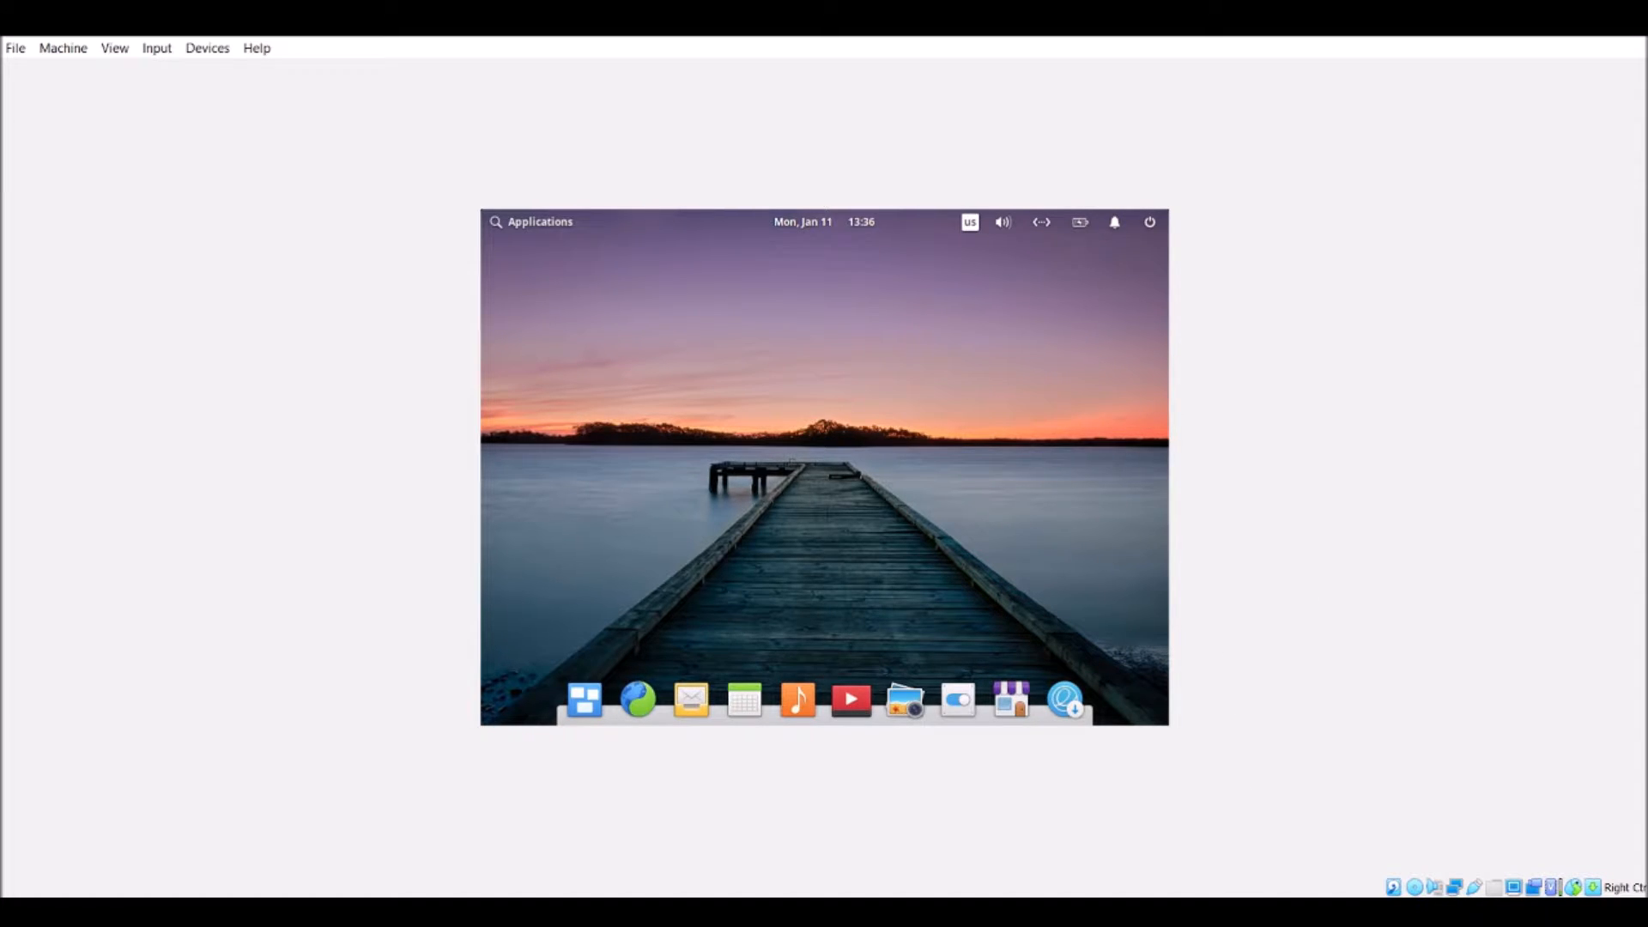
pyautogui.click(1575, 17)
pyautogui.click(1019, 213)
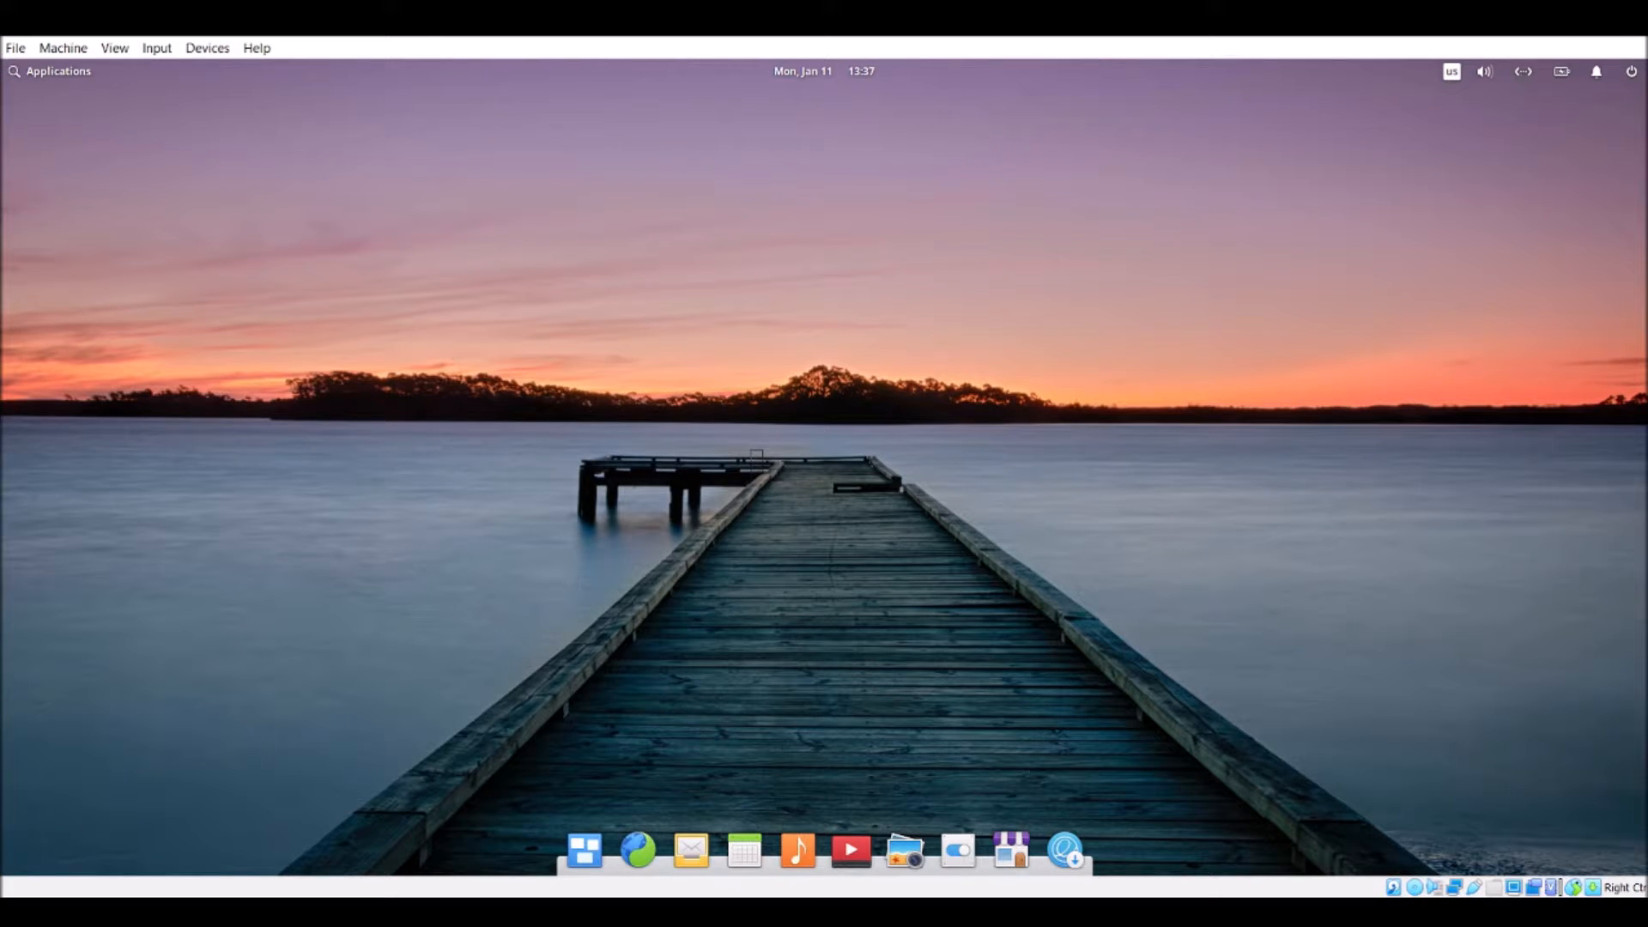
# Open GParted Partition Editor from the installed applications and maximize its window
pyautogui.click(54, 75)
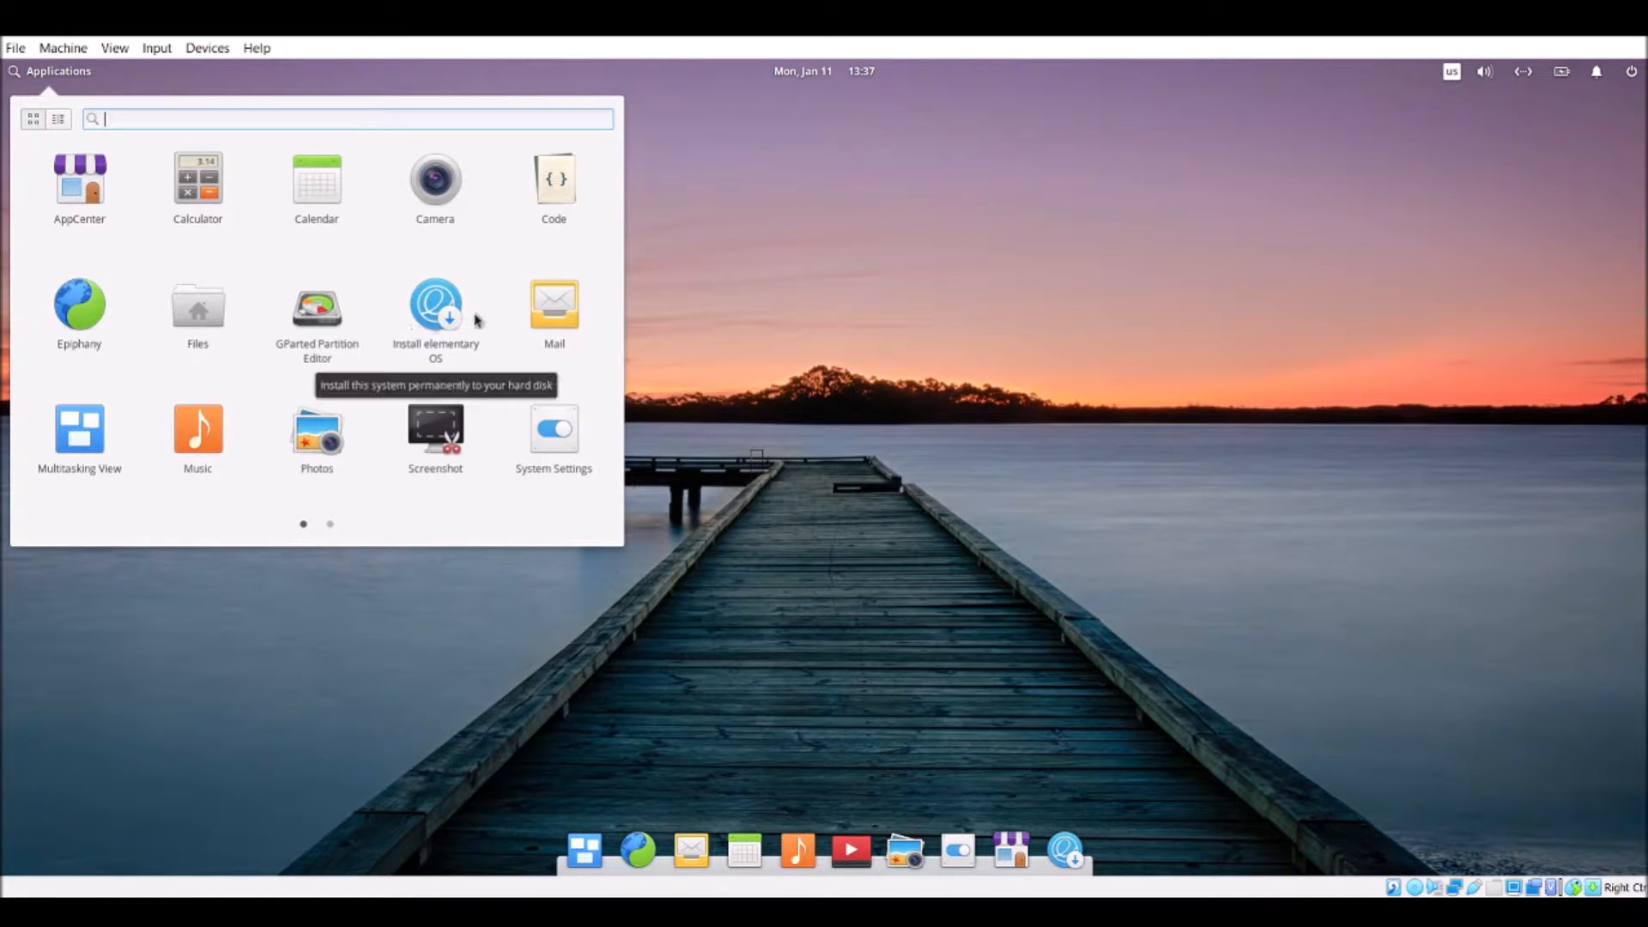
pyautogui.click(330, 319)
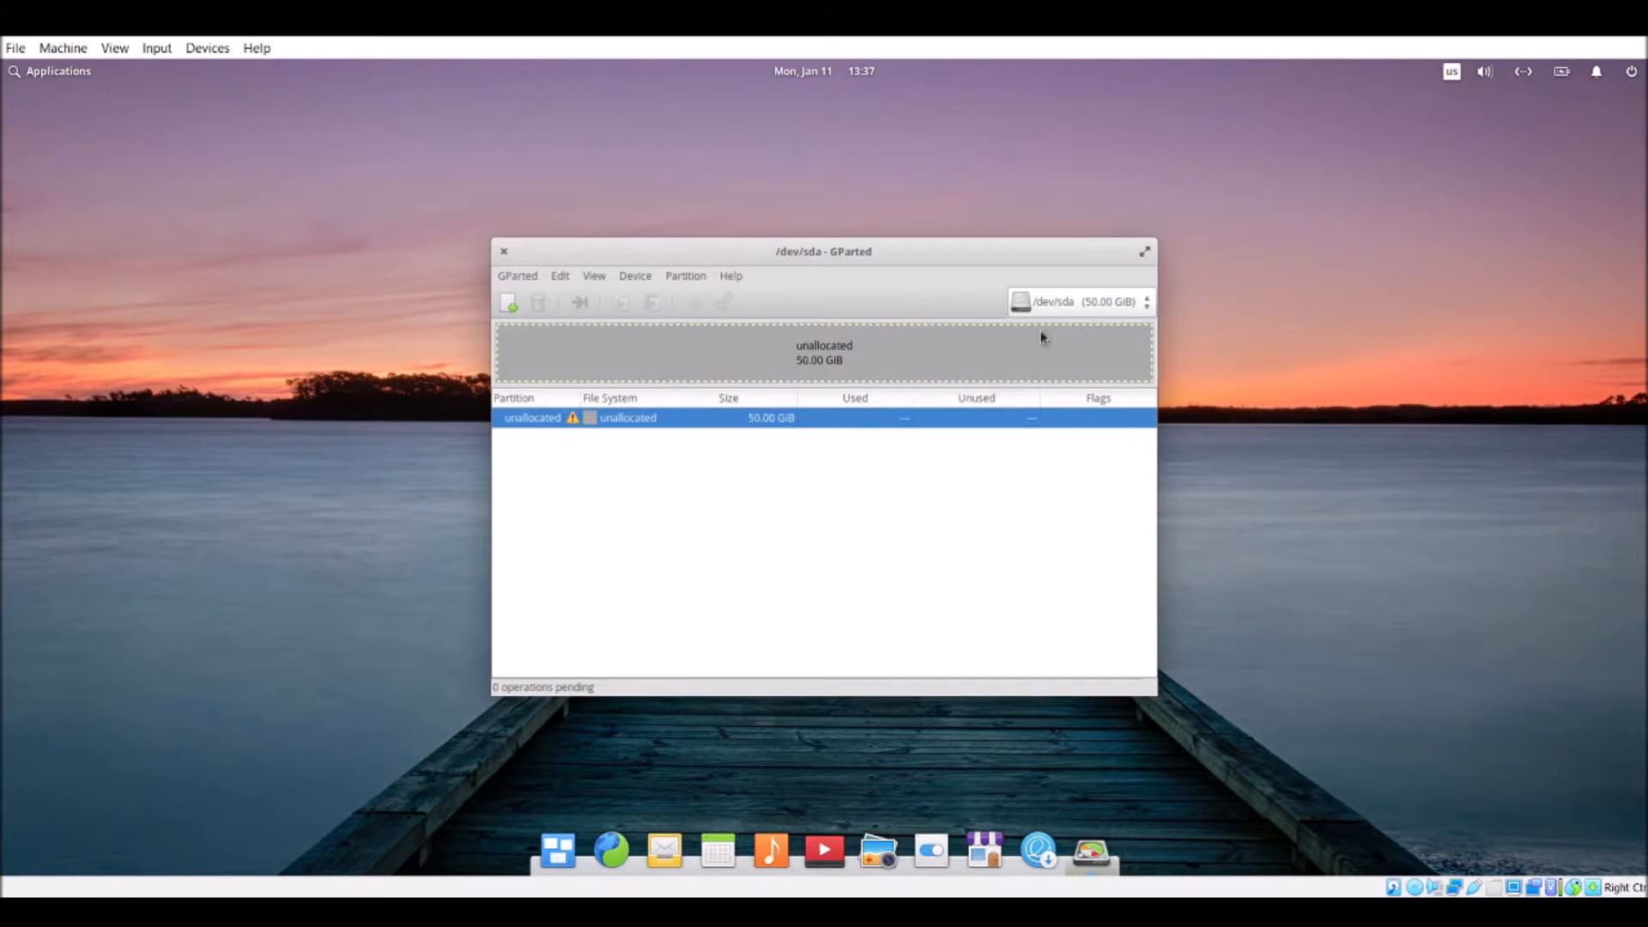
pyautogui.click(1145, 252)
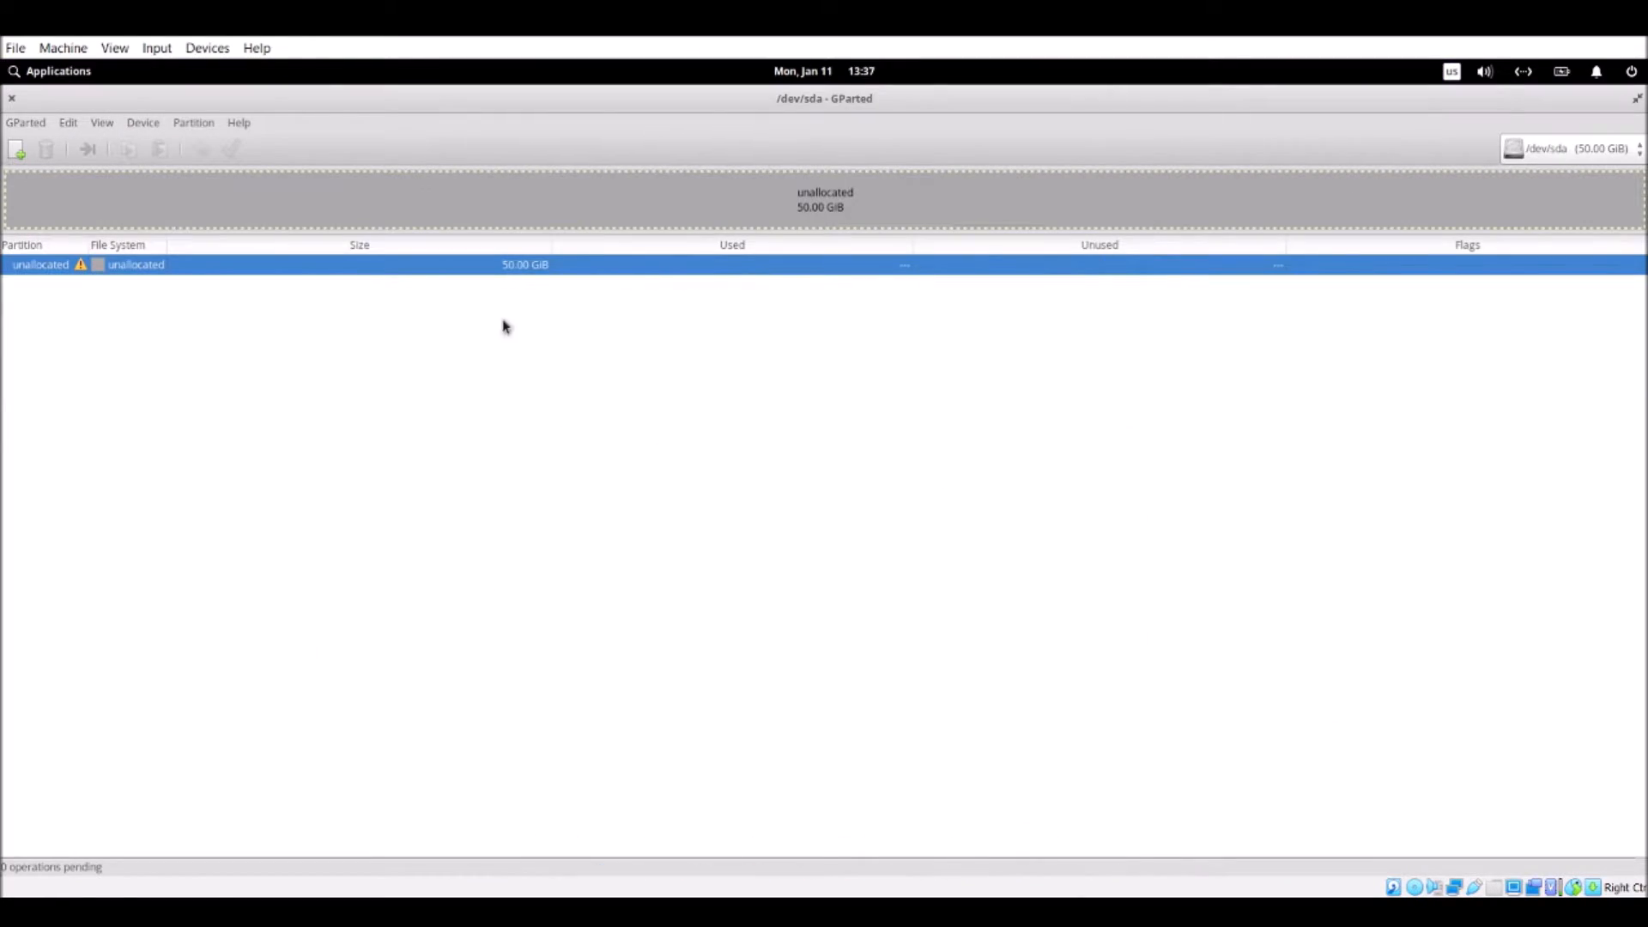
# Try to create a new partition in the unallocated space of /dev/sda
pyautogui.rightClick(153, 268)
pyautogui.click(182, 278)
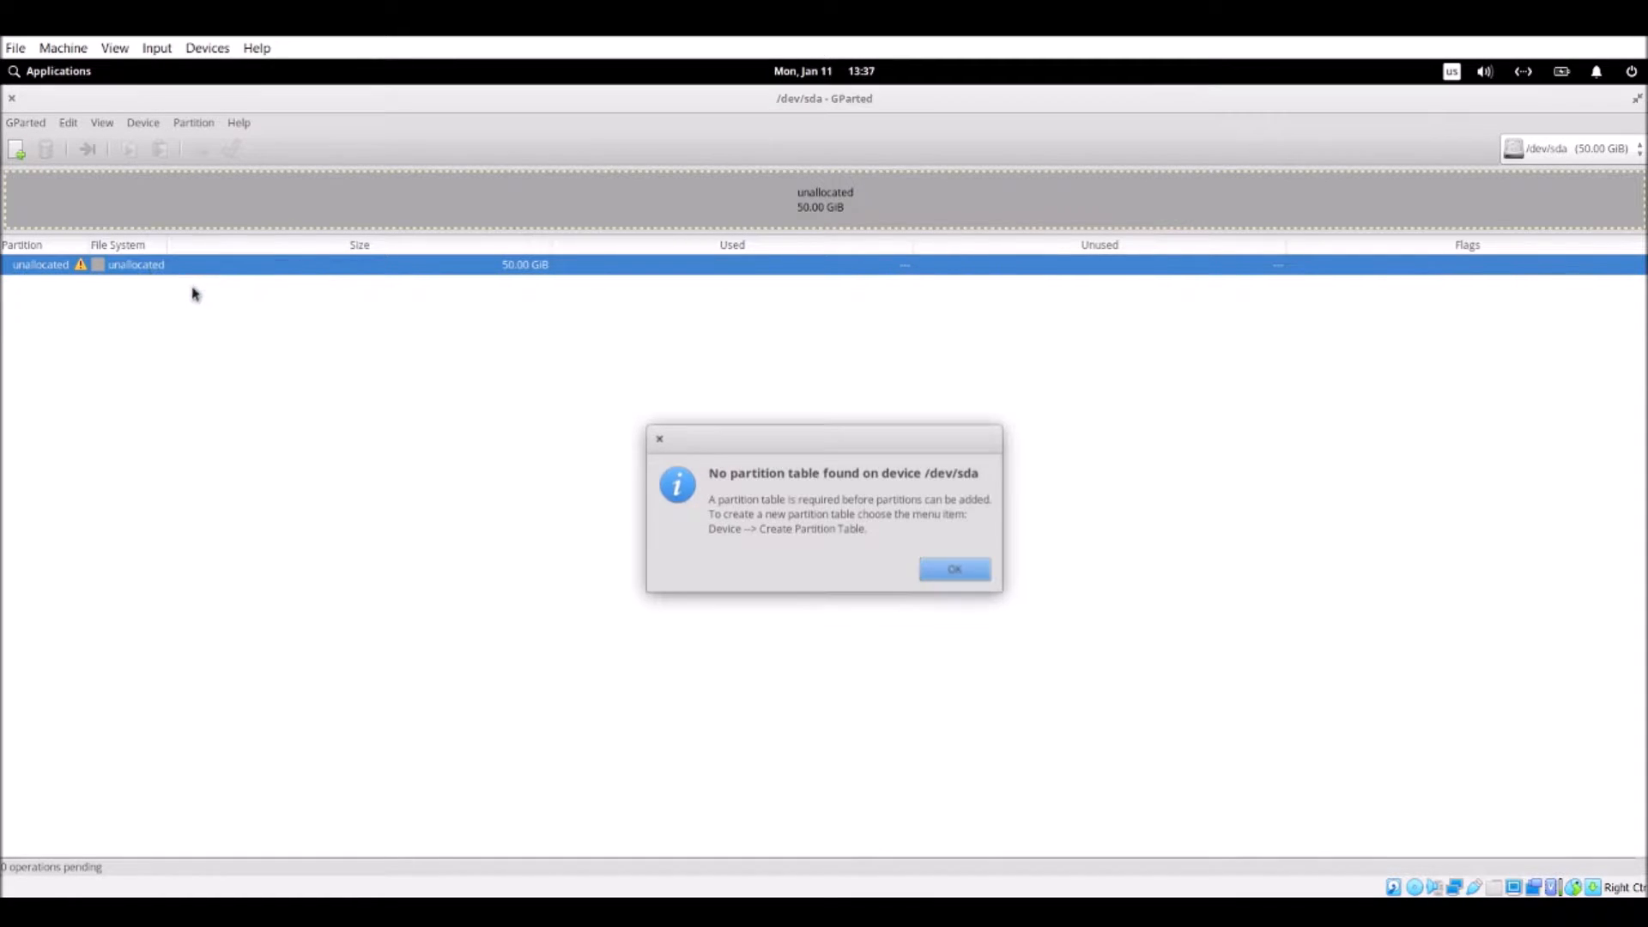
pyautogui.click(958, 573)
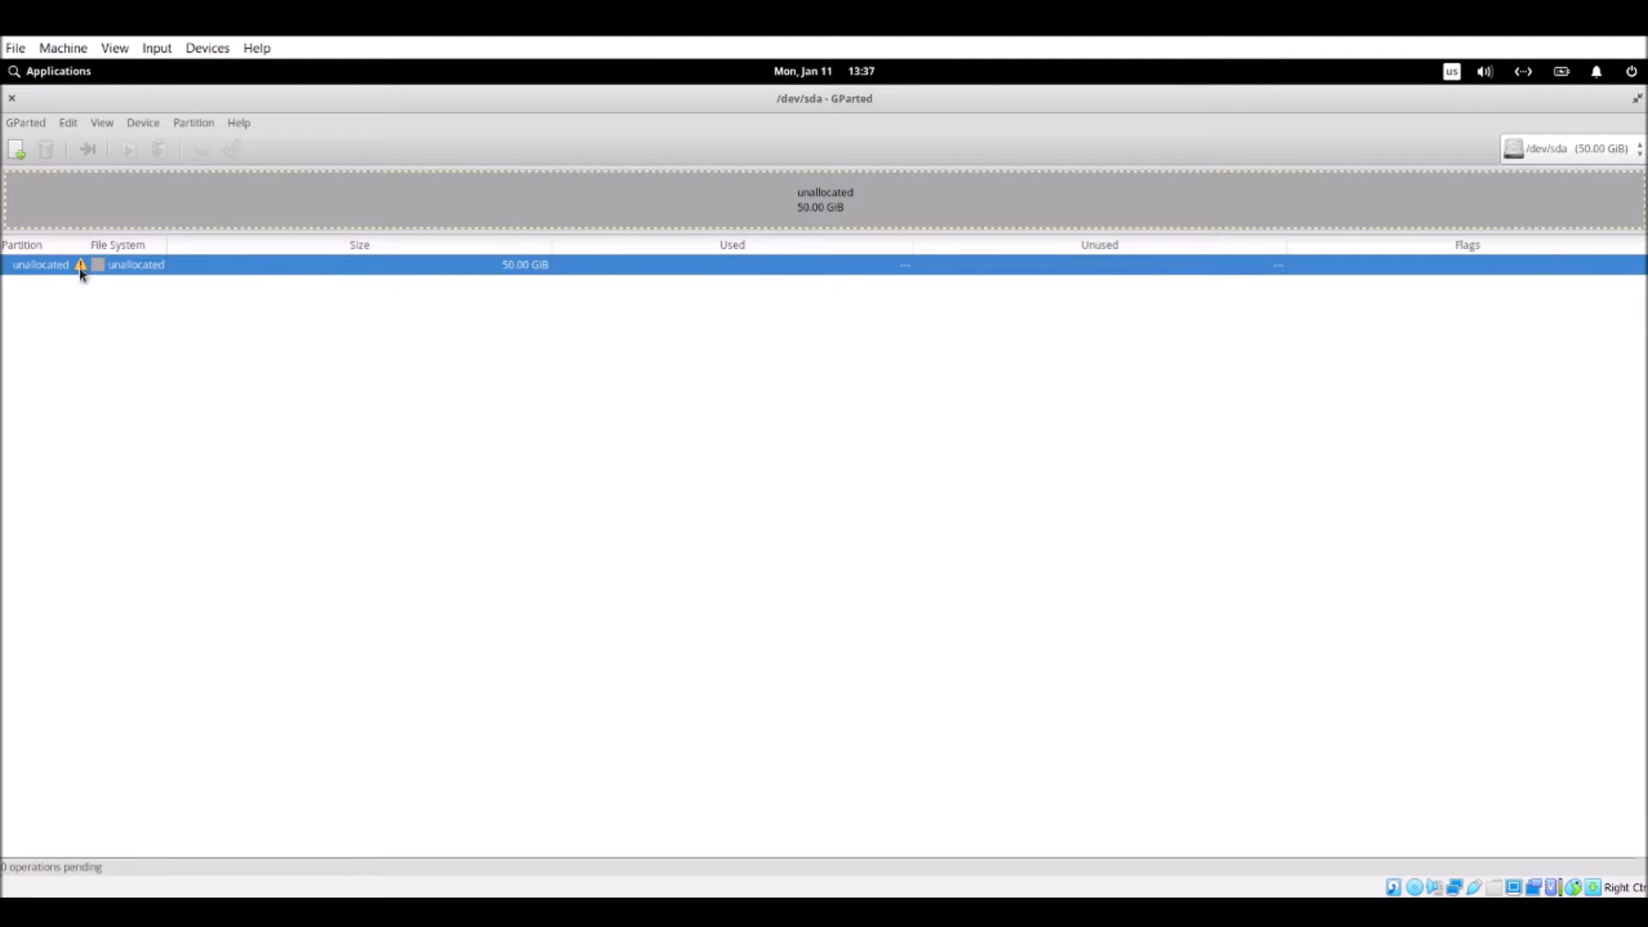
pyautogui.rightClick(57, 271)
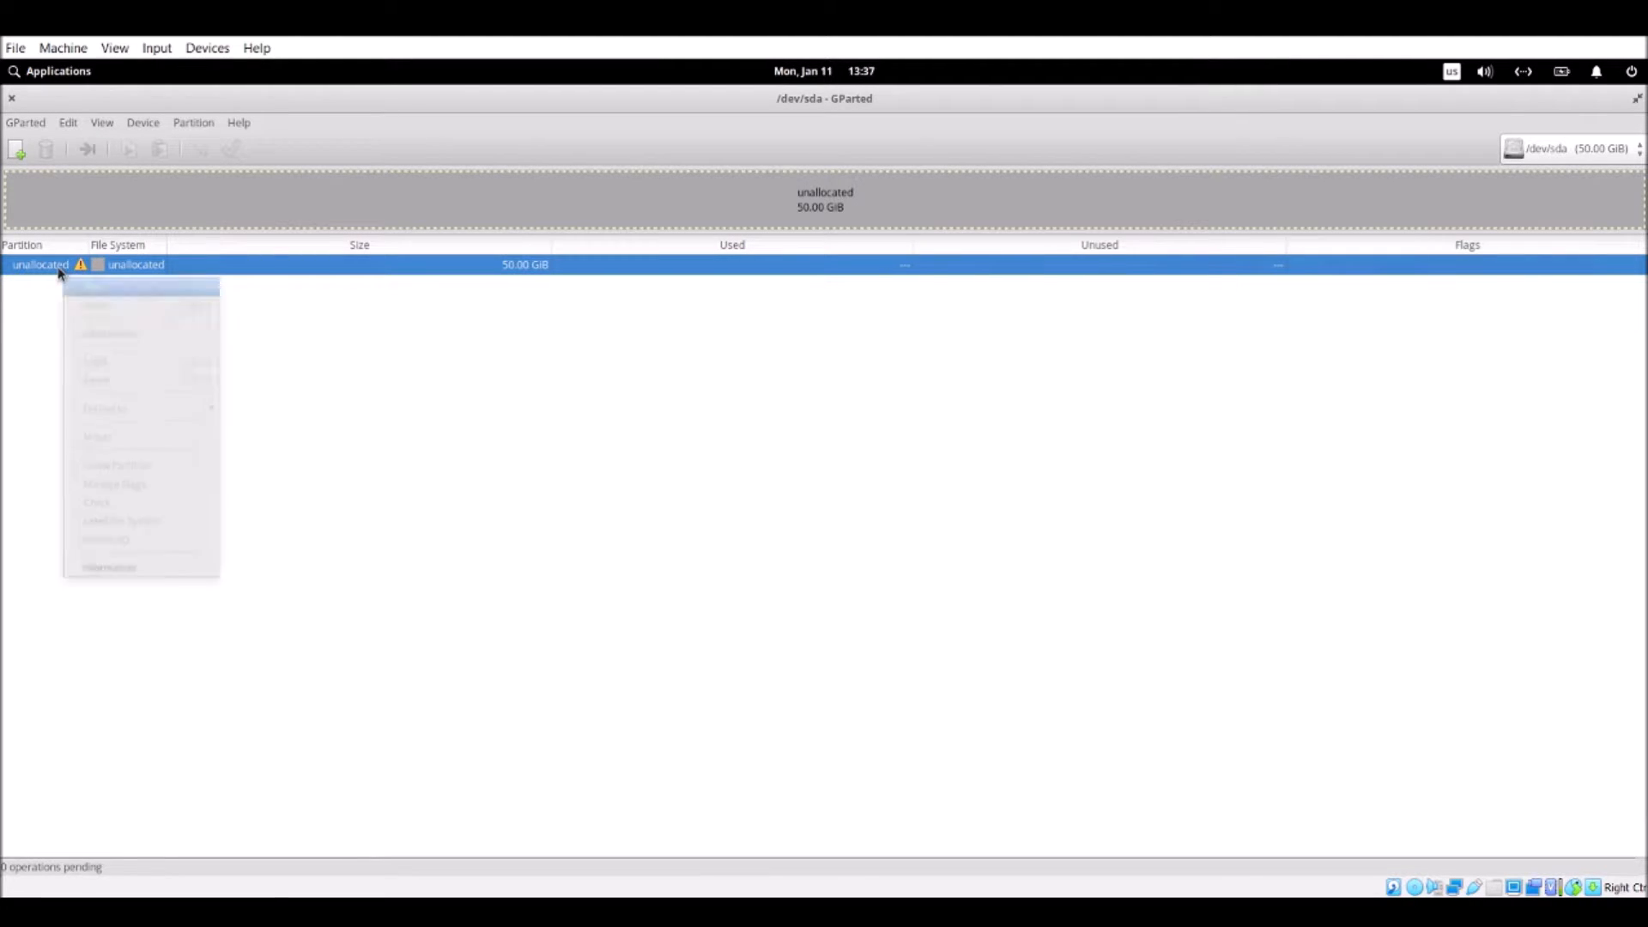
pyautogui.click(25, 137)
pyautogui.click(17, 149)
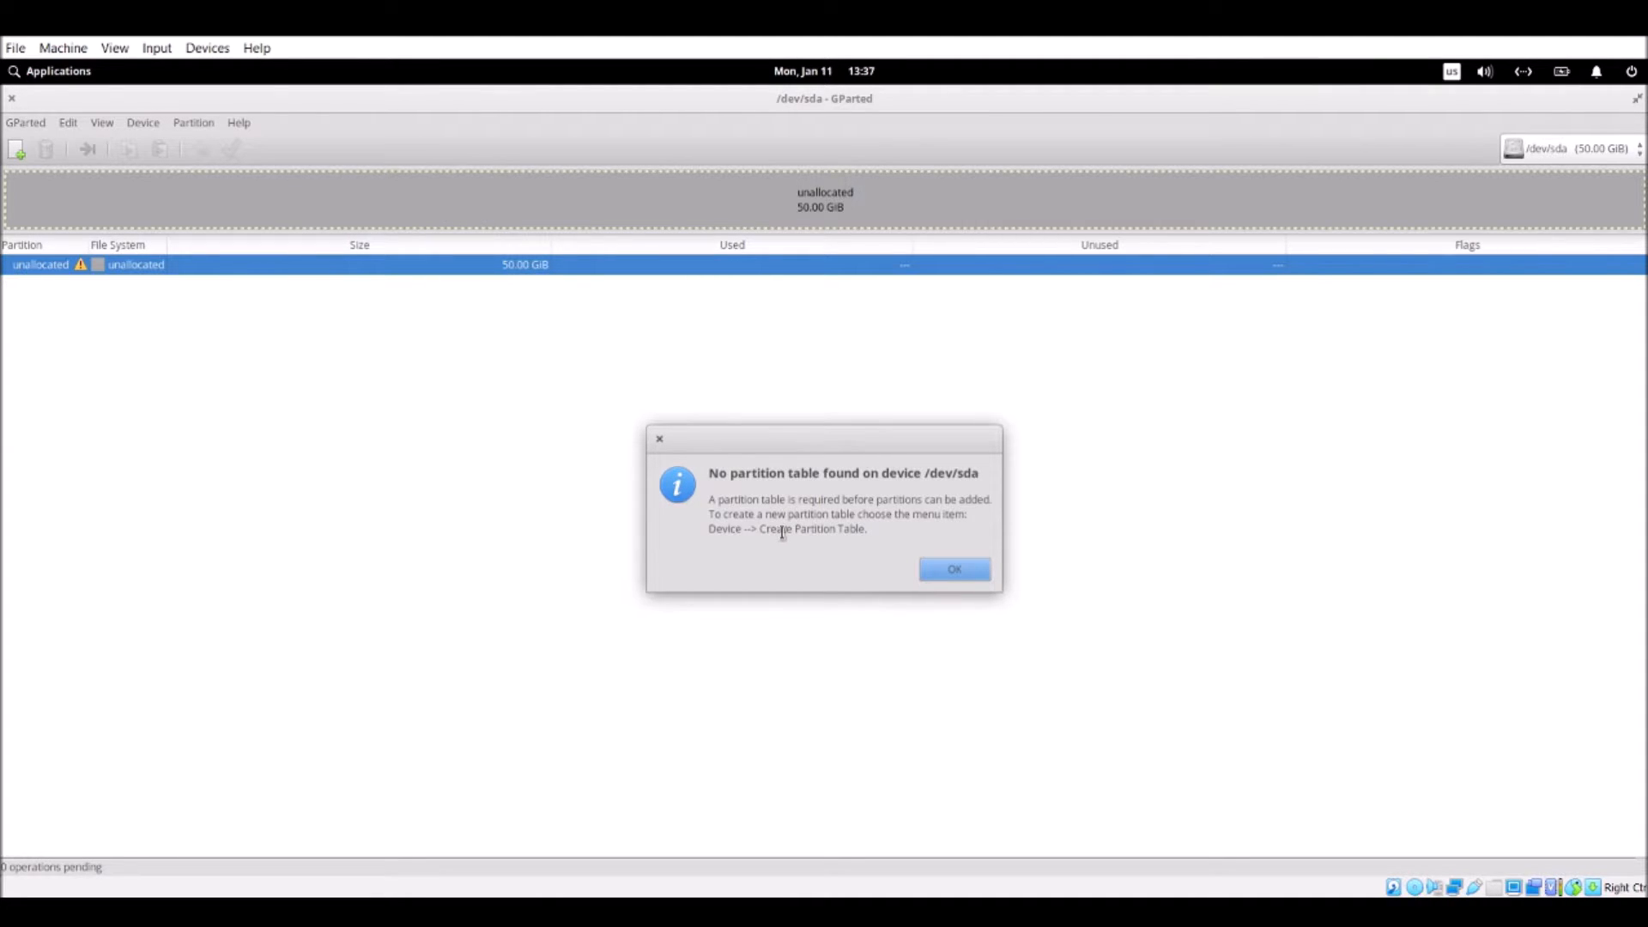
pyautogui.click(955, 570)
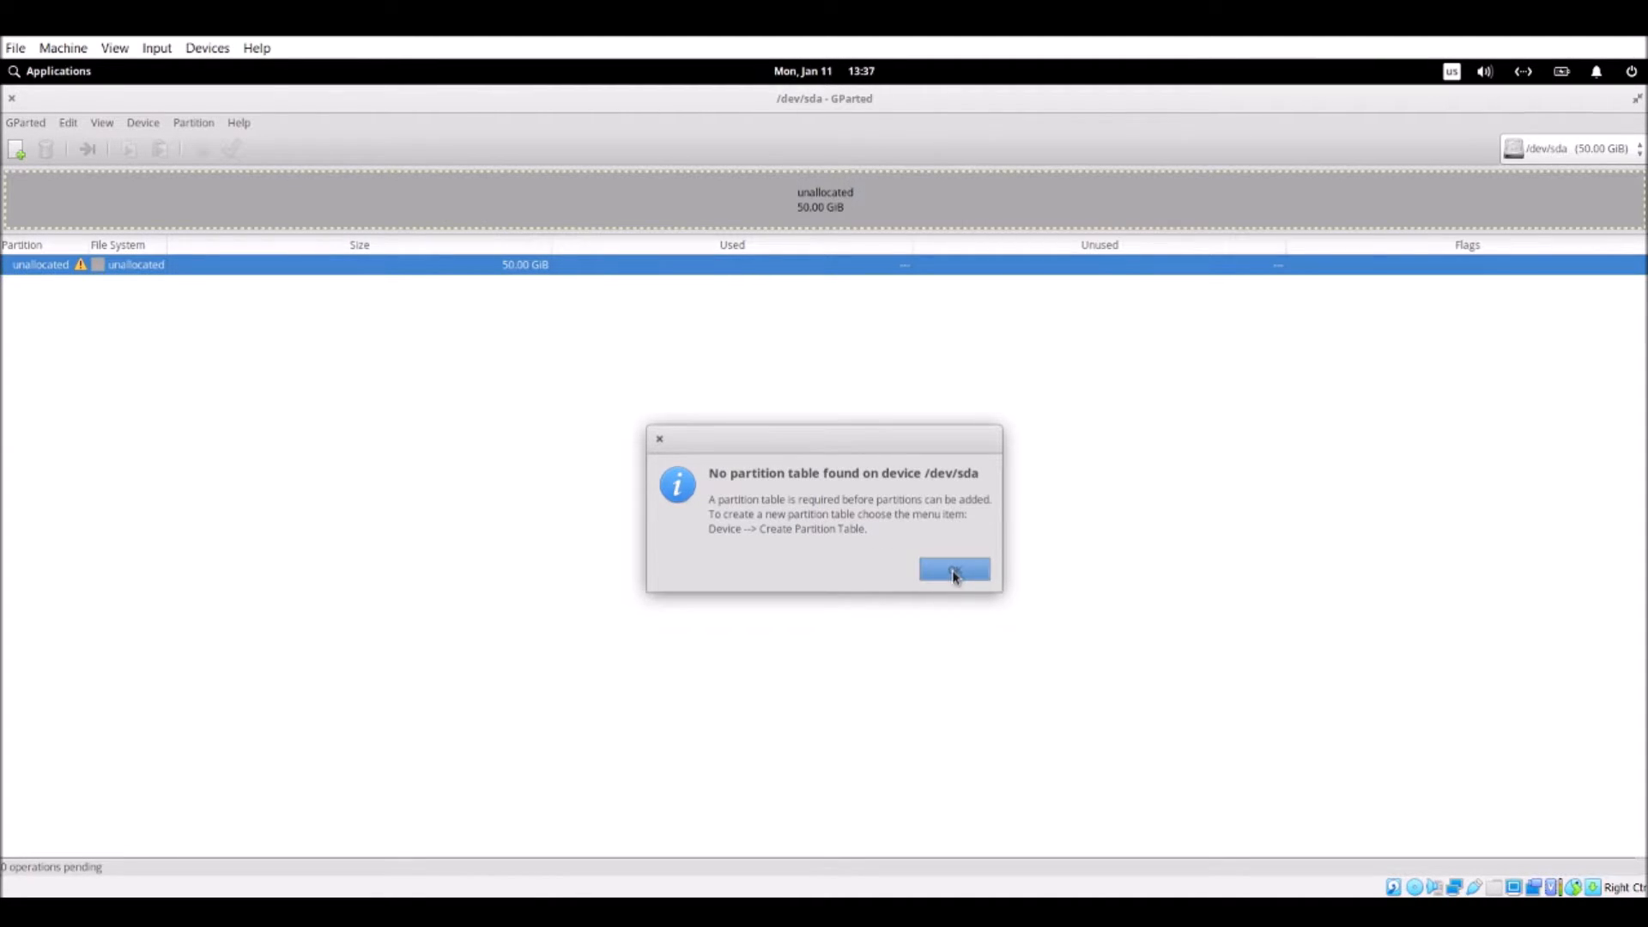
# Create a new partition table of type msdos on the whole /dev/sda disk
pyautogui.click(137, 125)
pyautogui.click(166, 139)
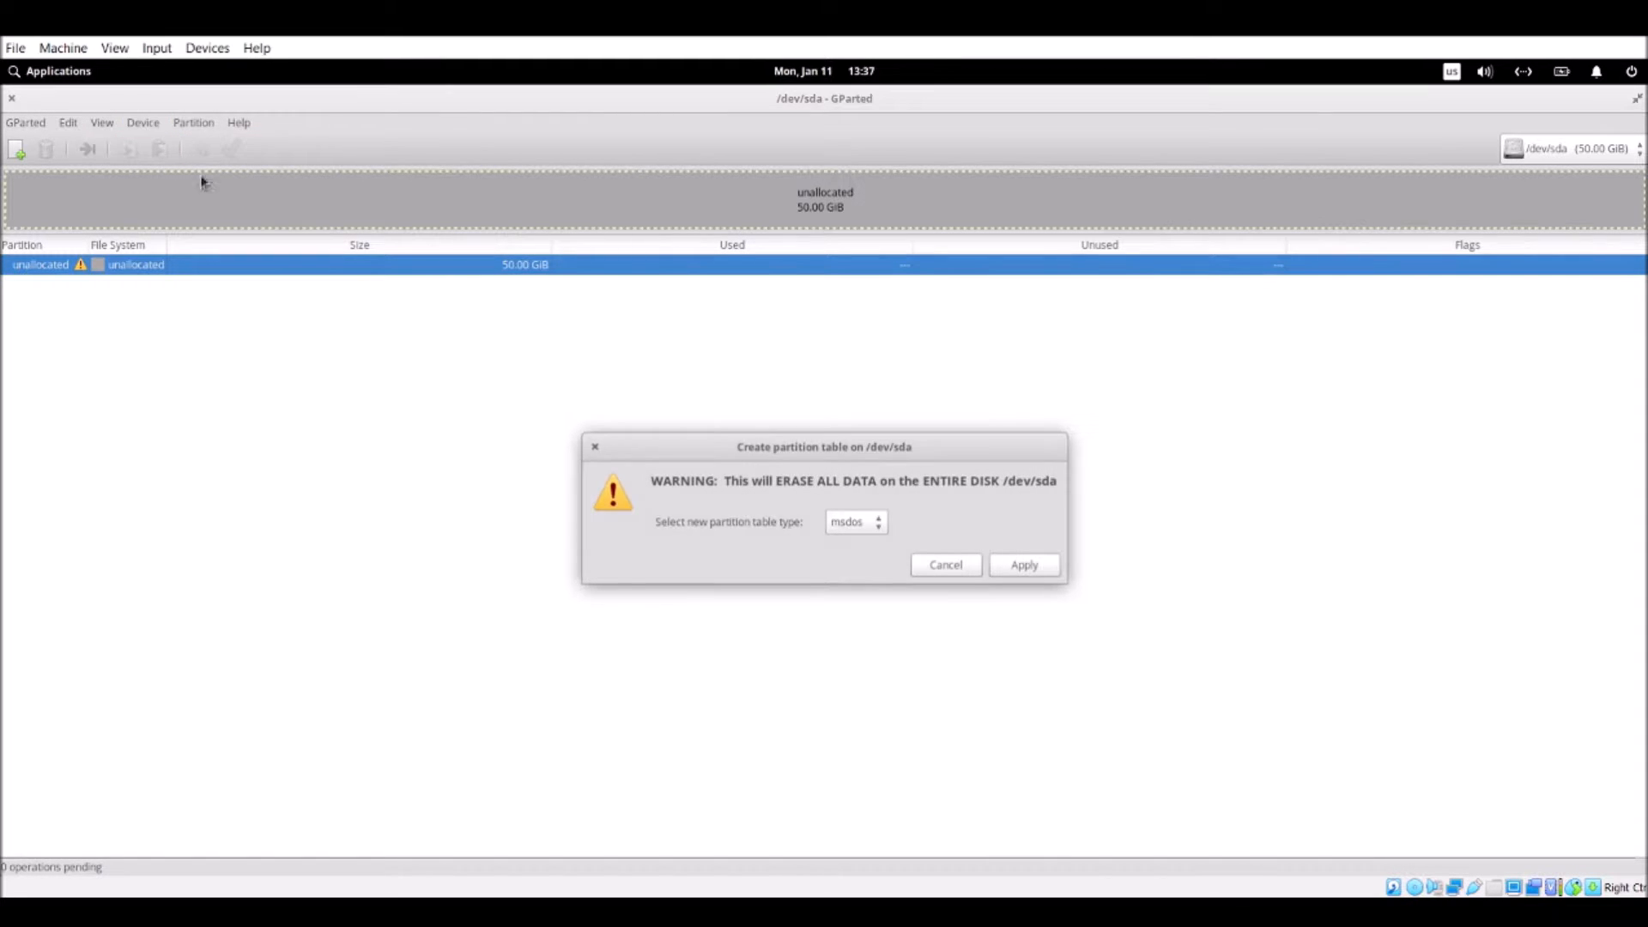
pyautogui.click(882, 531)
pyautogui.click(1021, 568)
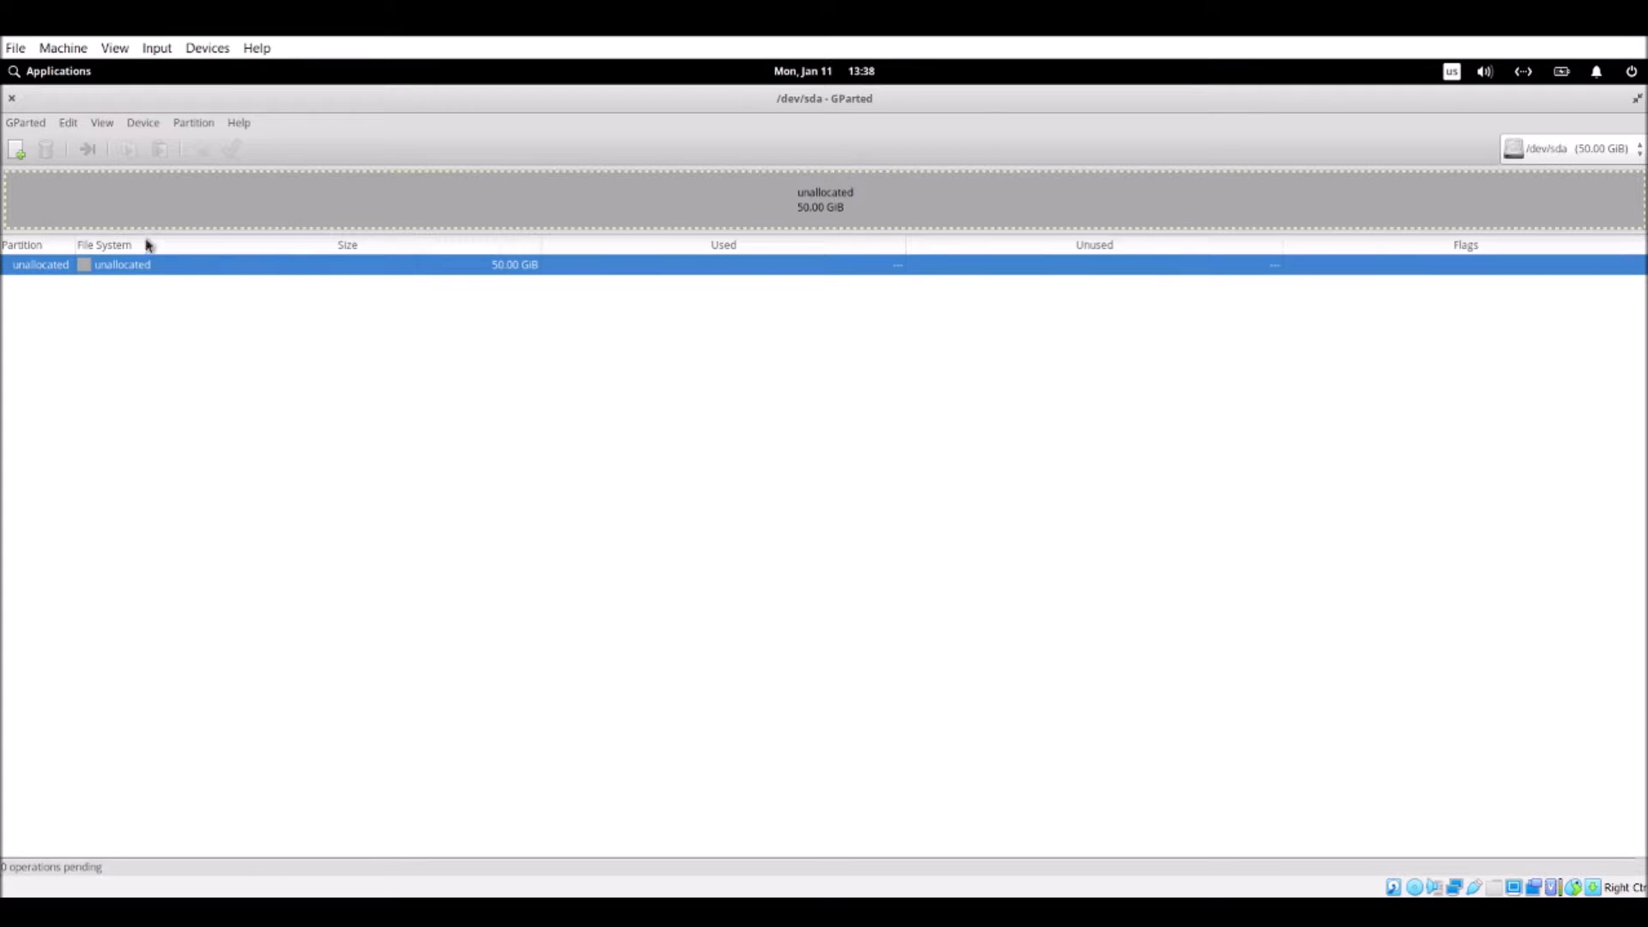
# Add a 51199 MiB primary partition with the ext4 file system in the unallocated space of /dev/sda
pyautogui.click(16, 150)
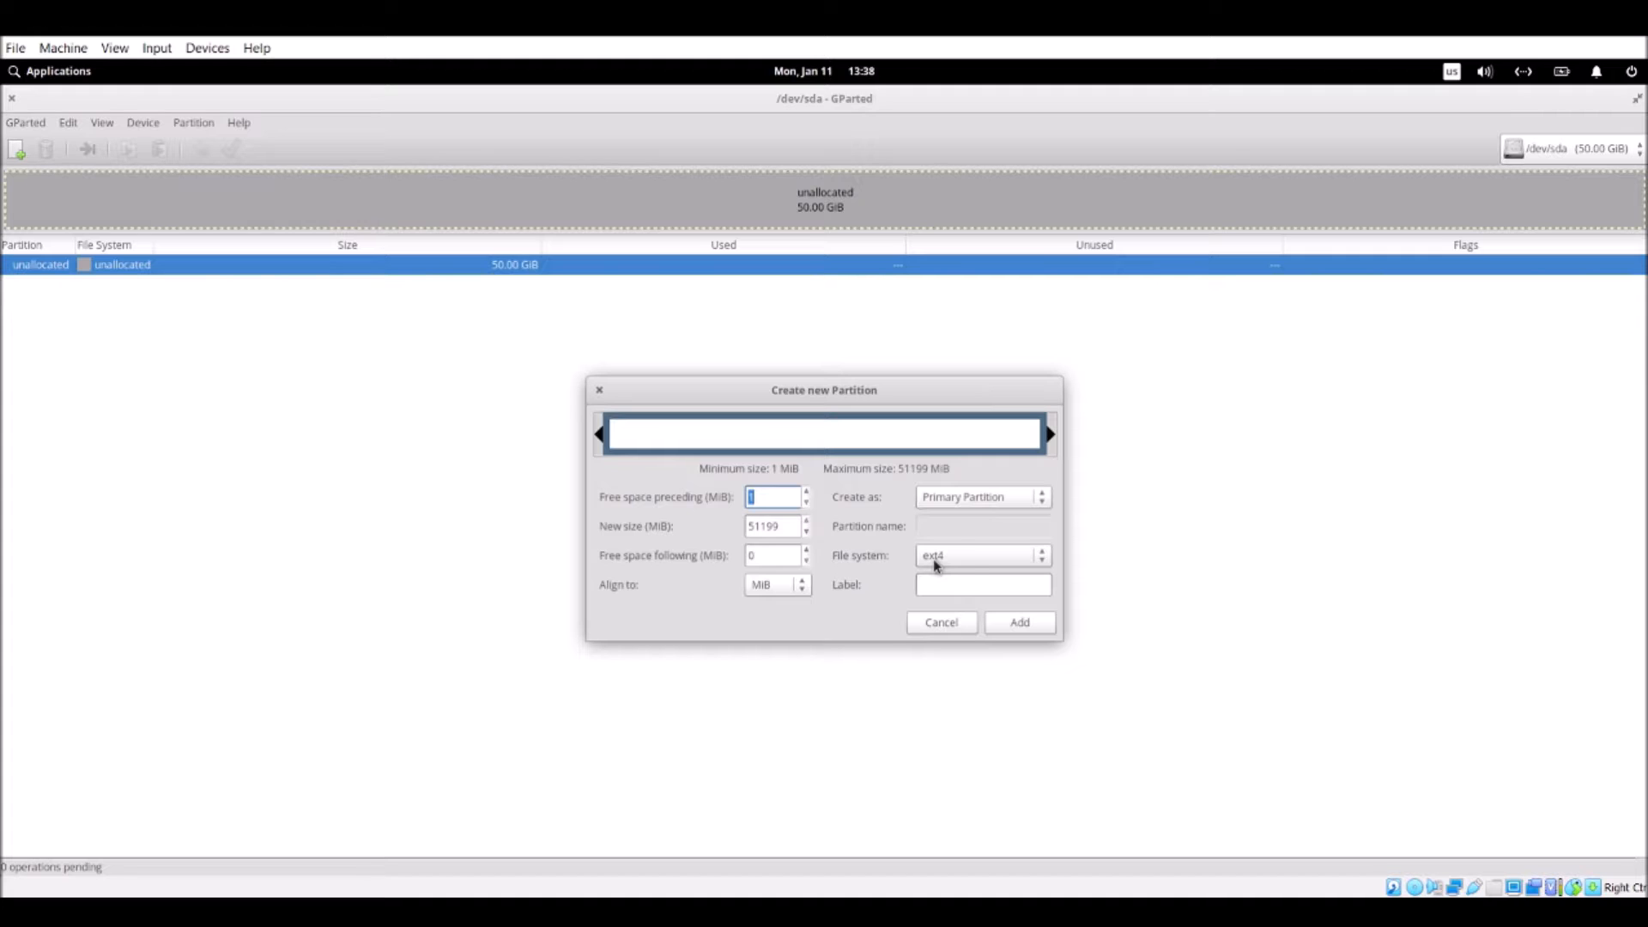
pyautogui.click(963, 563)
pyautogui.click(963, 566)
pyautogui.click(963, 563)
pyautogui.click(976, 568)
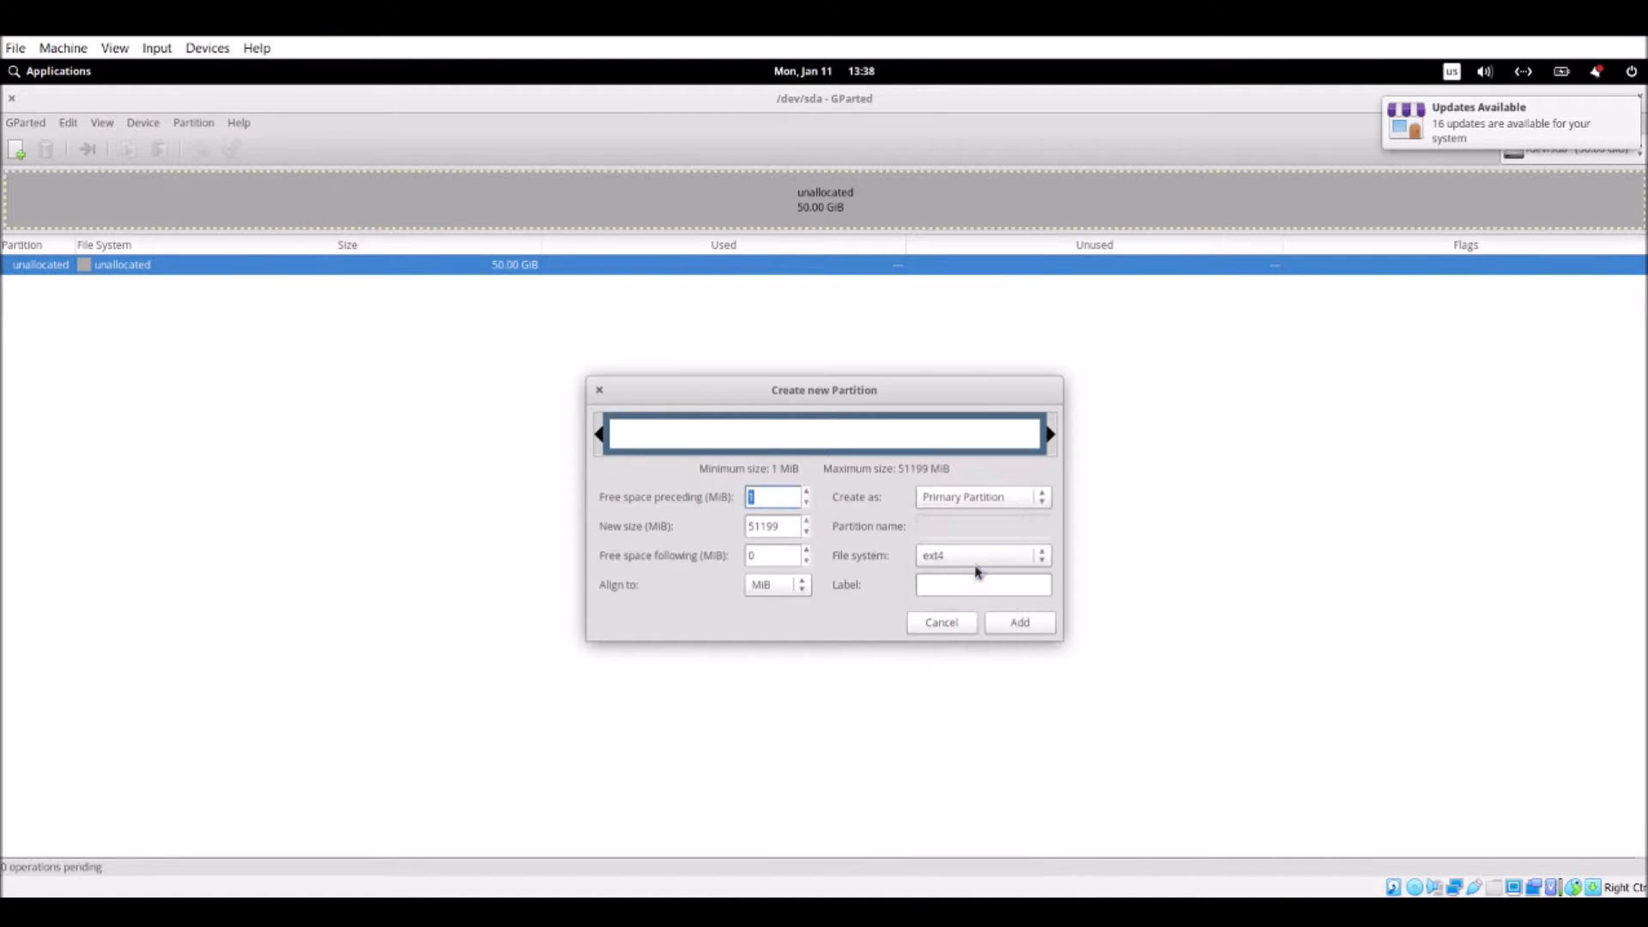
pyautogui.click(1019, 624)
# Format the new partition to ext4 and look over the other available file system formats
pyautogui.click(108, 263)
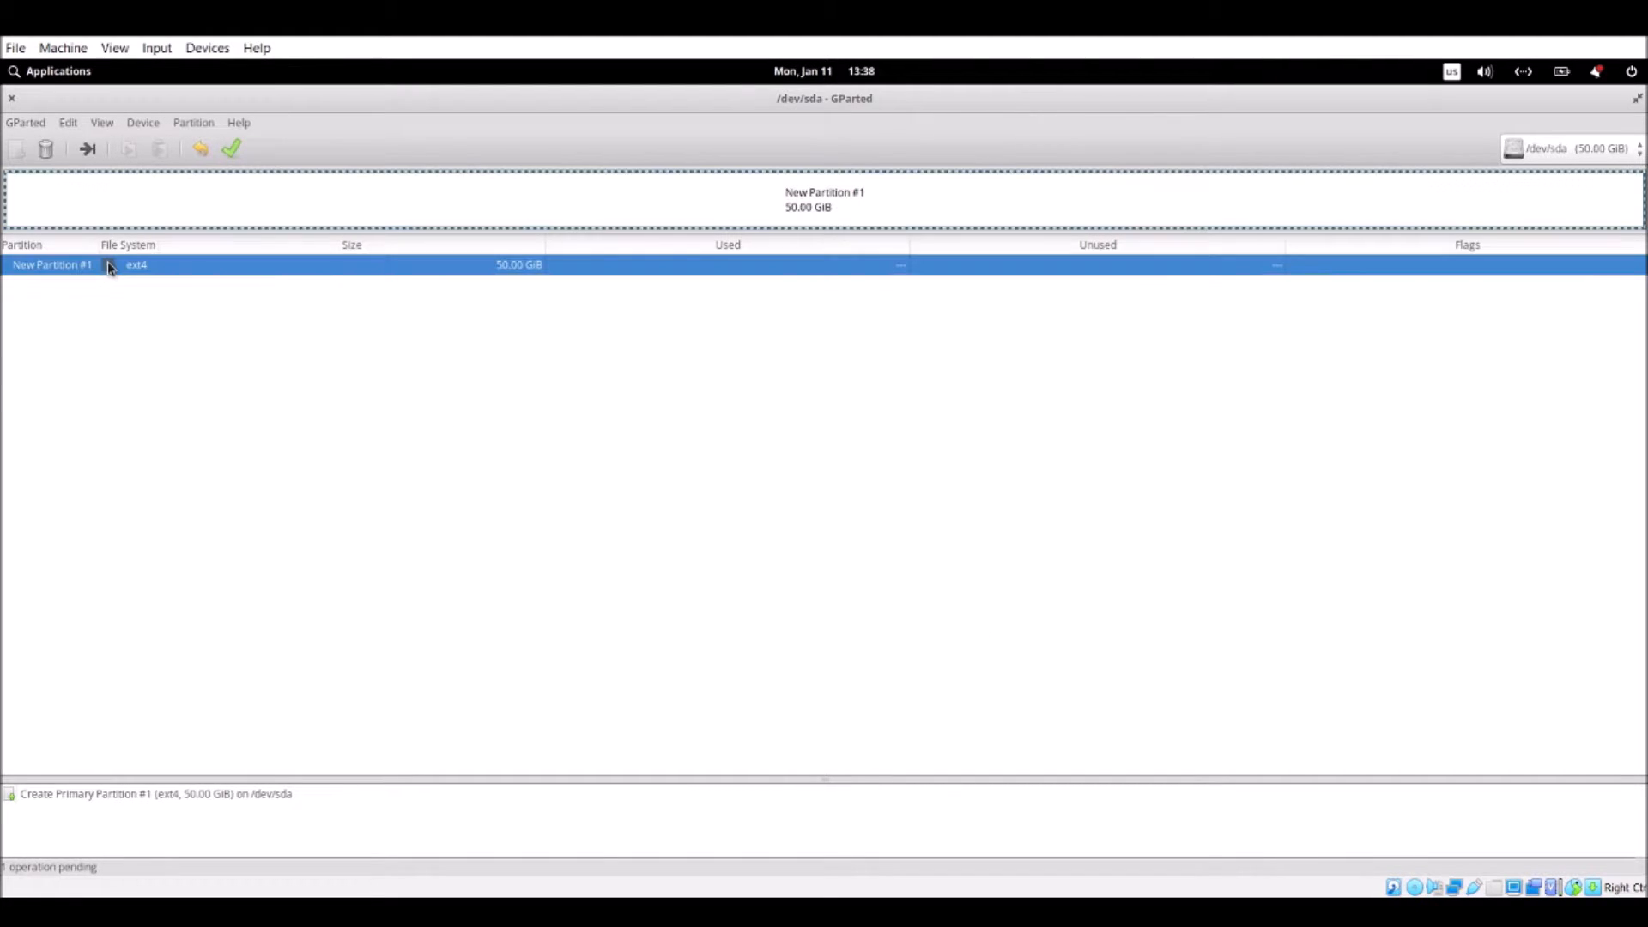
pyautogui.rightClick(108, 263)
pyautogui.moveTo(172, 409)
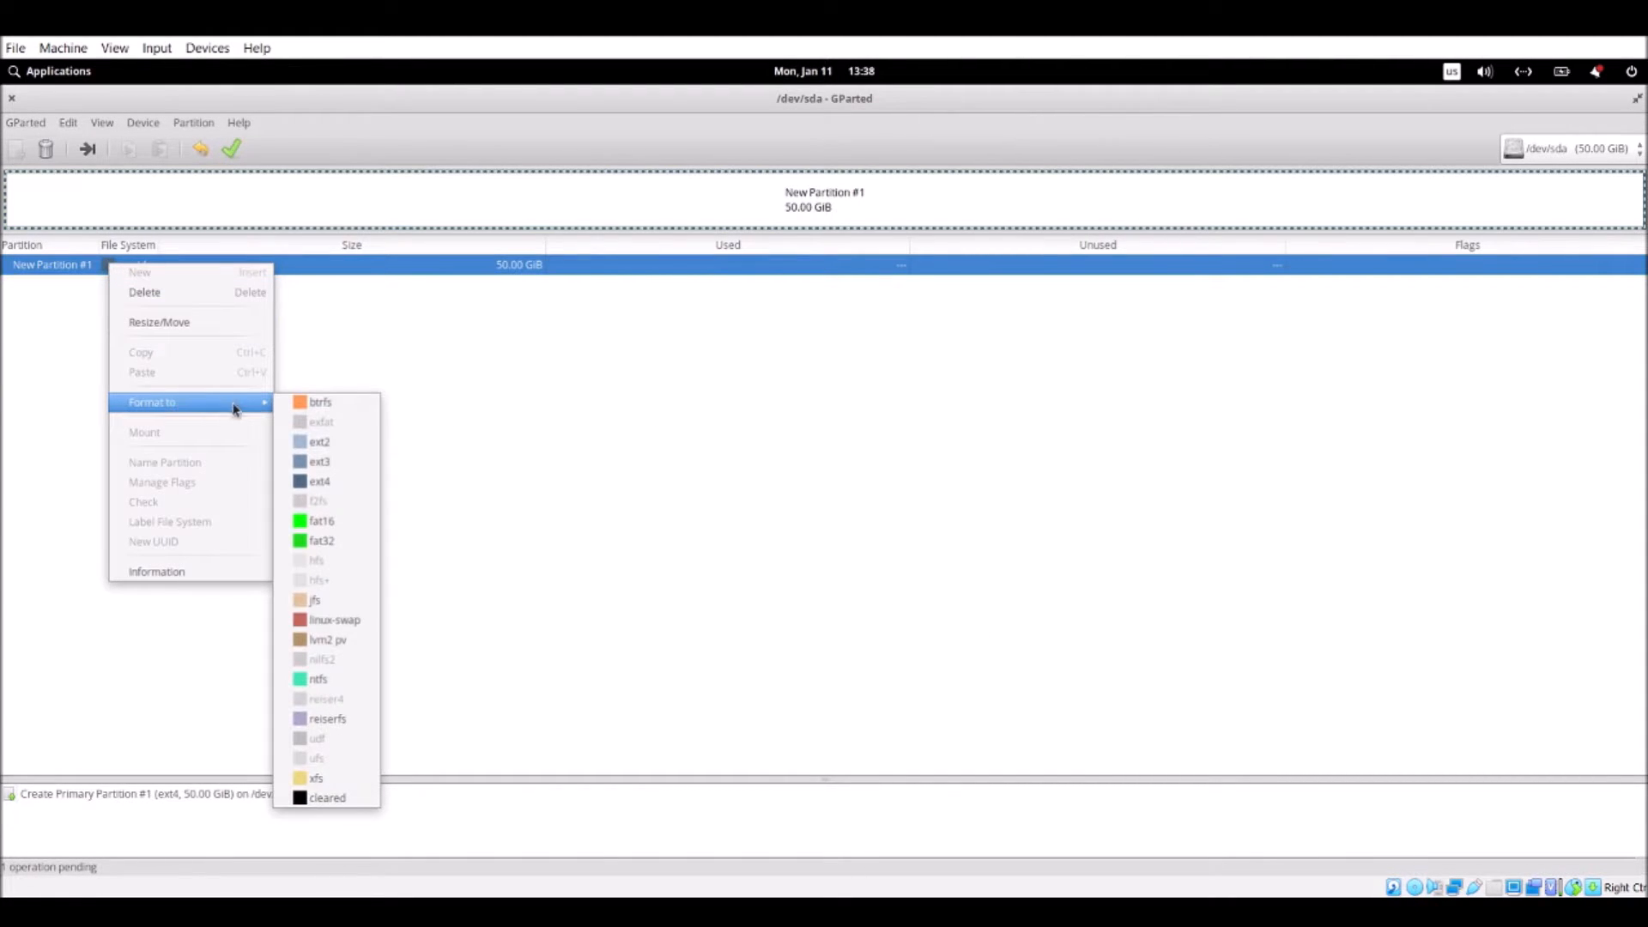
pyautogui.click(341, 481)
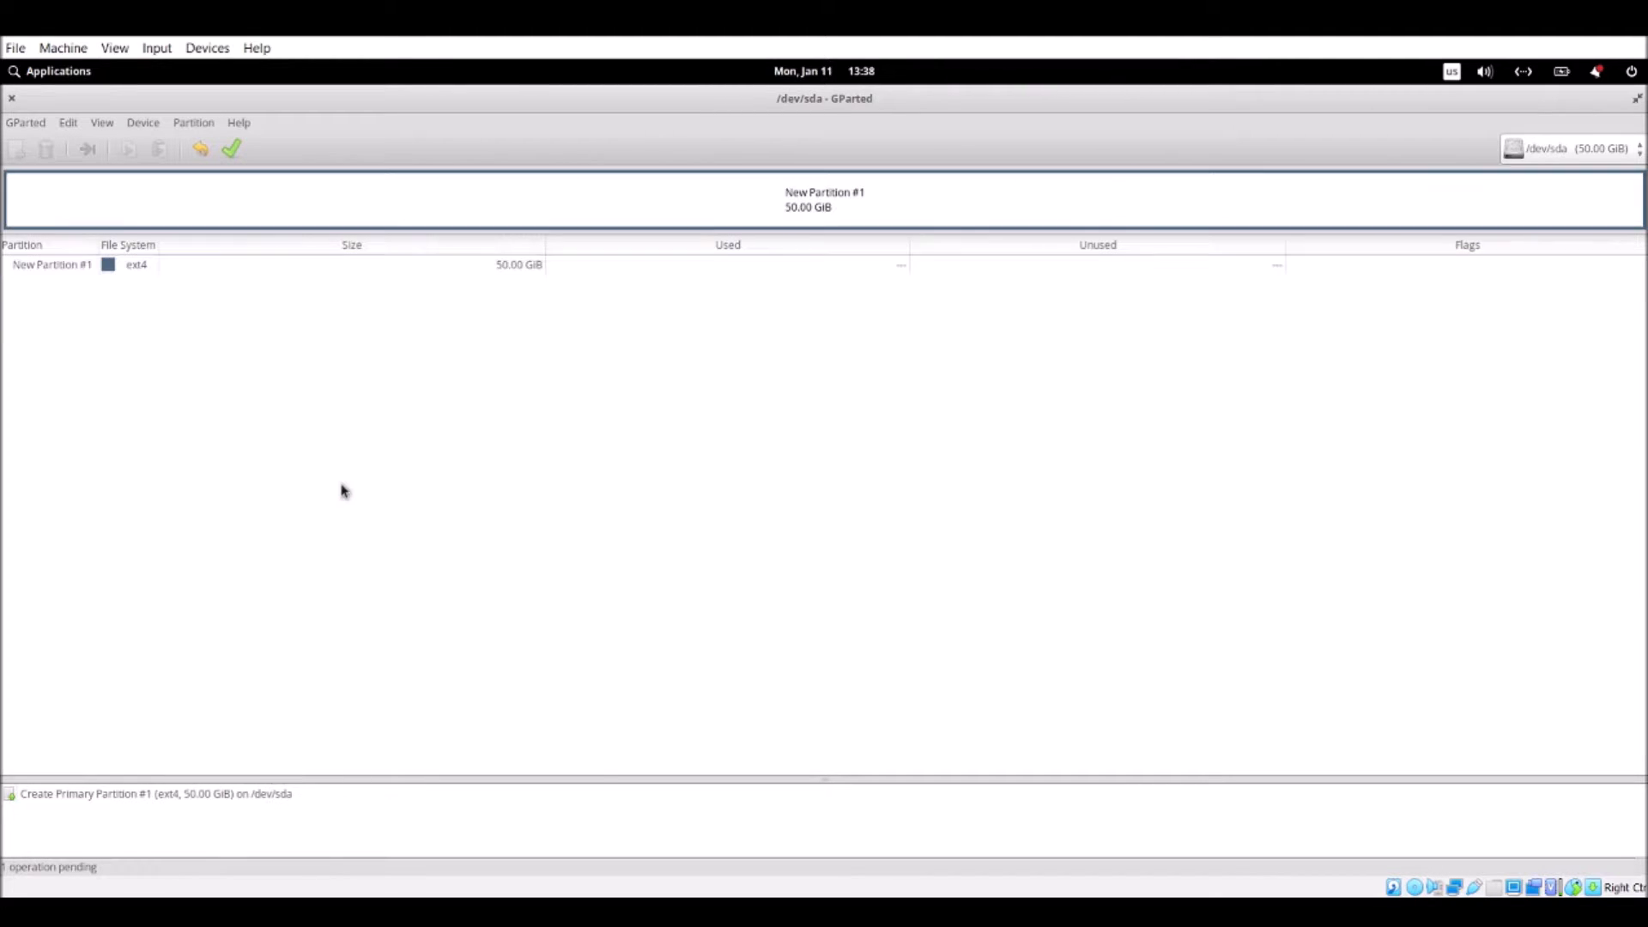
pyautogui.click(391, 270)
pyautogui.rightClick(392, 269)
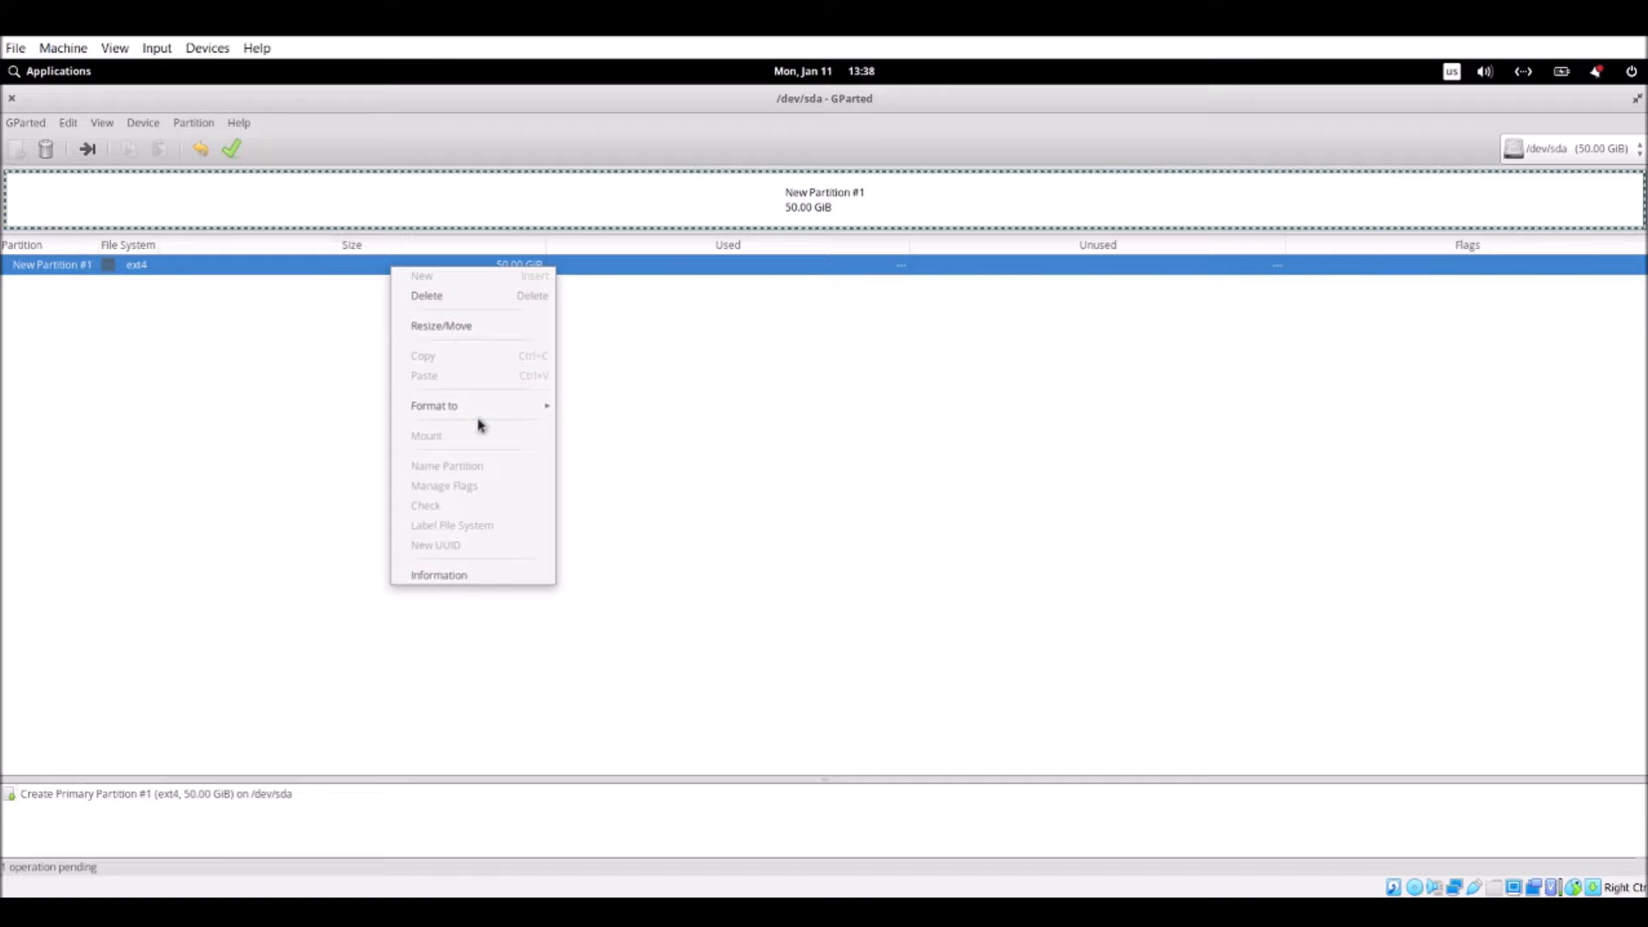
pyautogui.moveTo(482, 406)
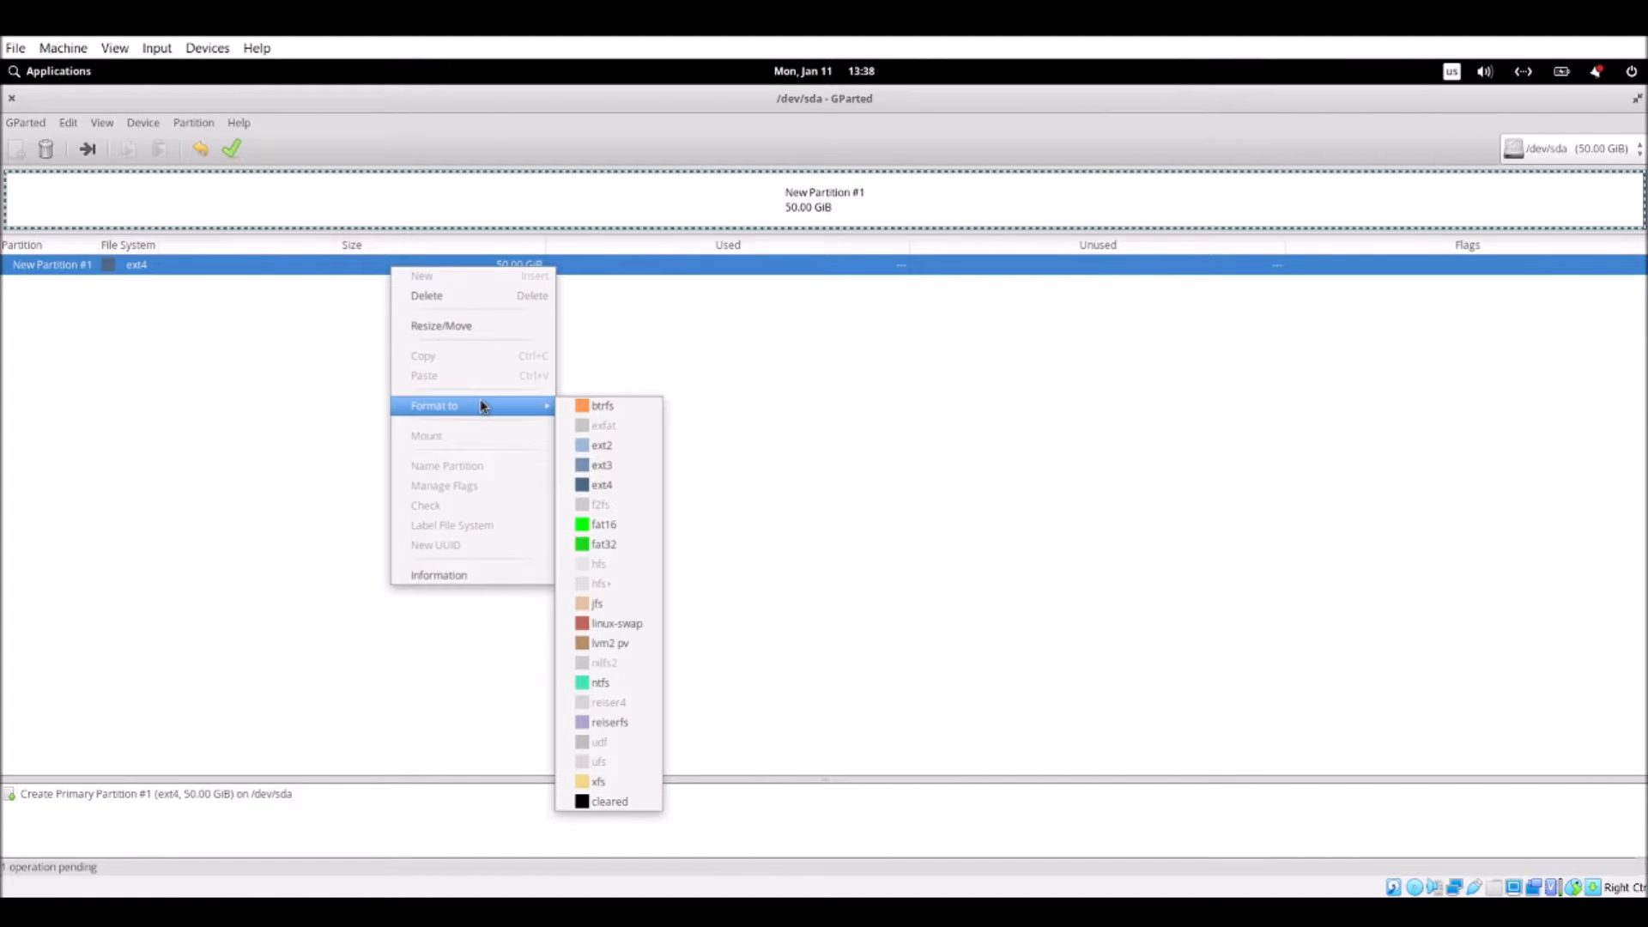
pyautogui.click(1037, 463)
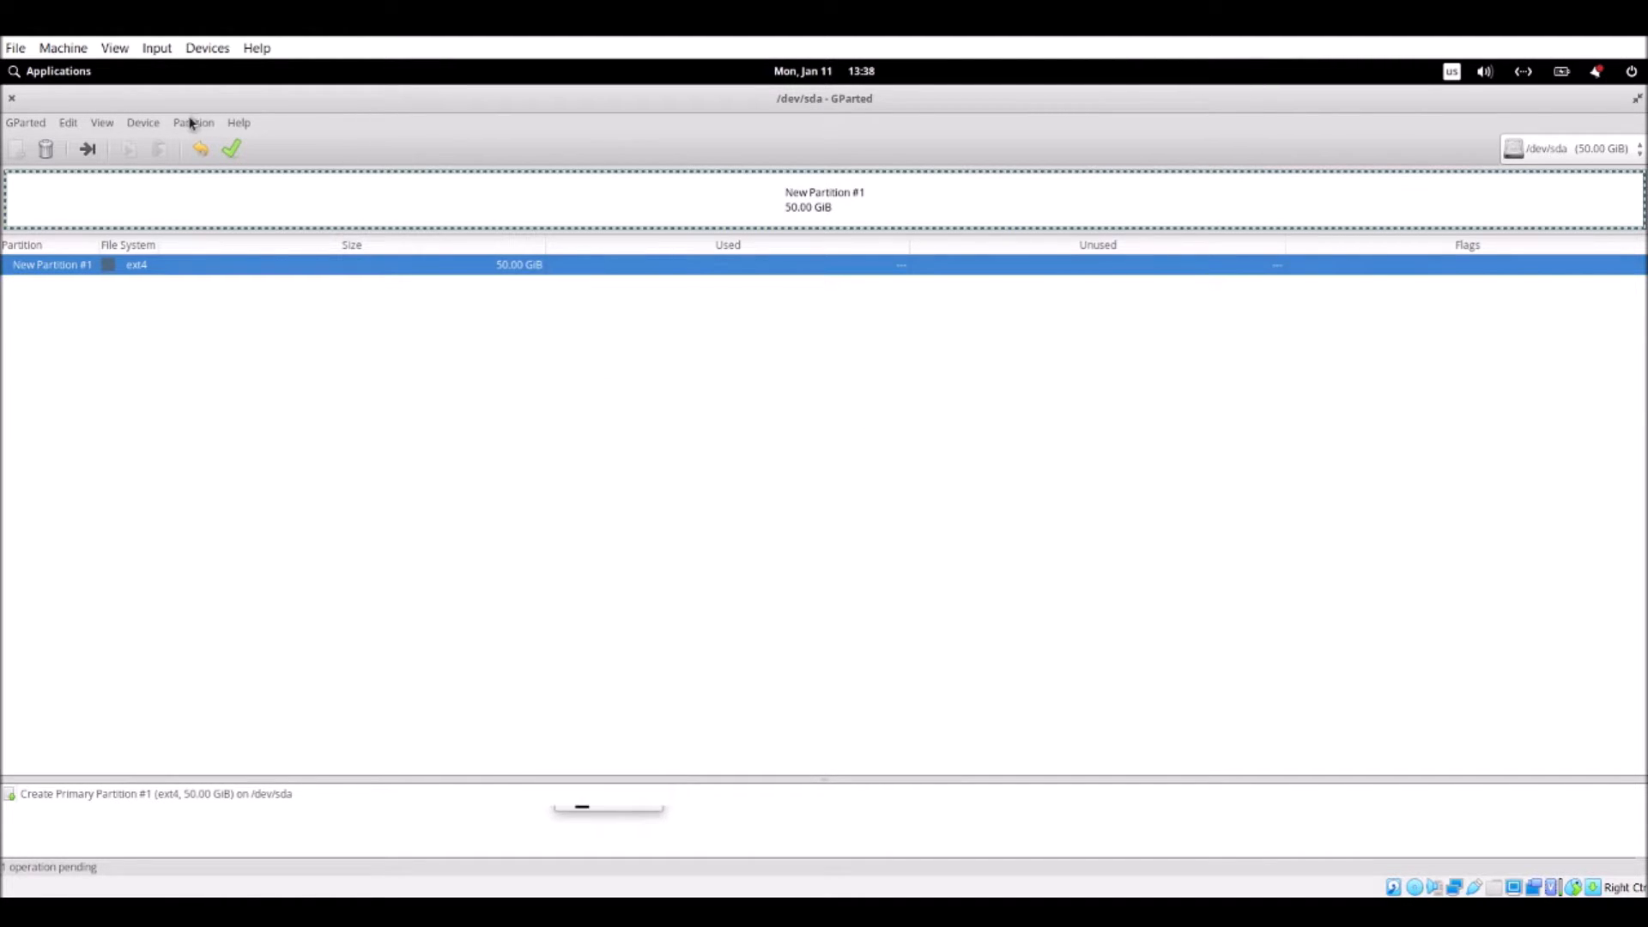
# Apply the pending partition operation to /dev/sda and dismiss the completion report
pyautogui.click(225, 150)
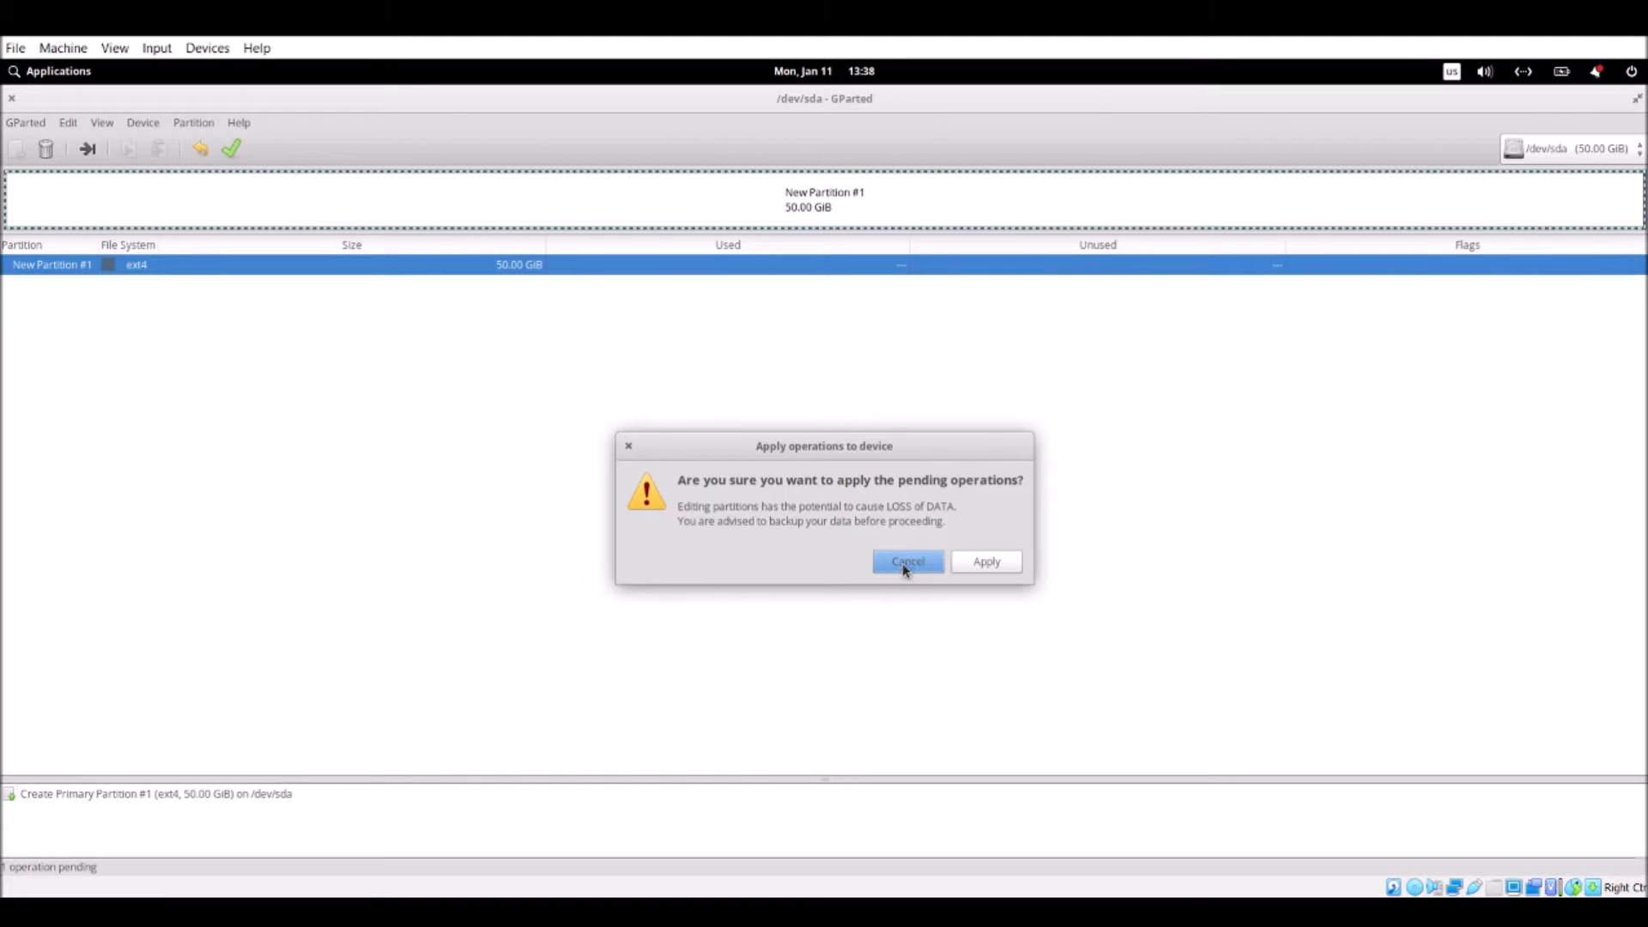
pyautogui.click(984, 567)
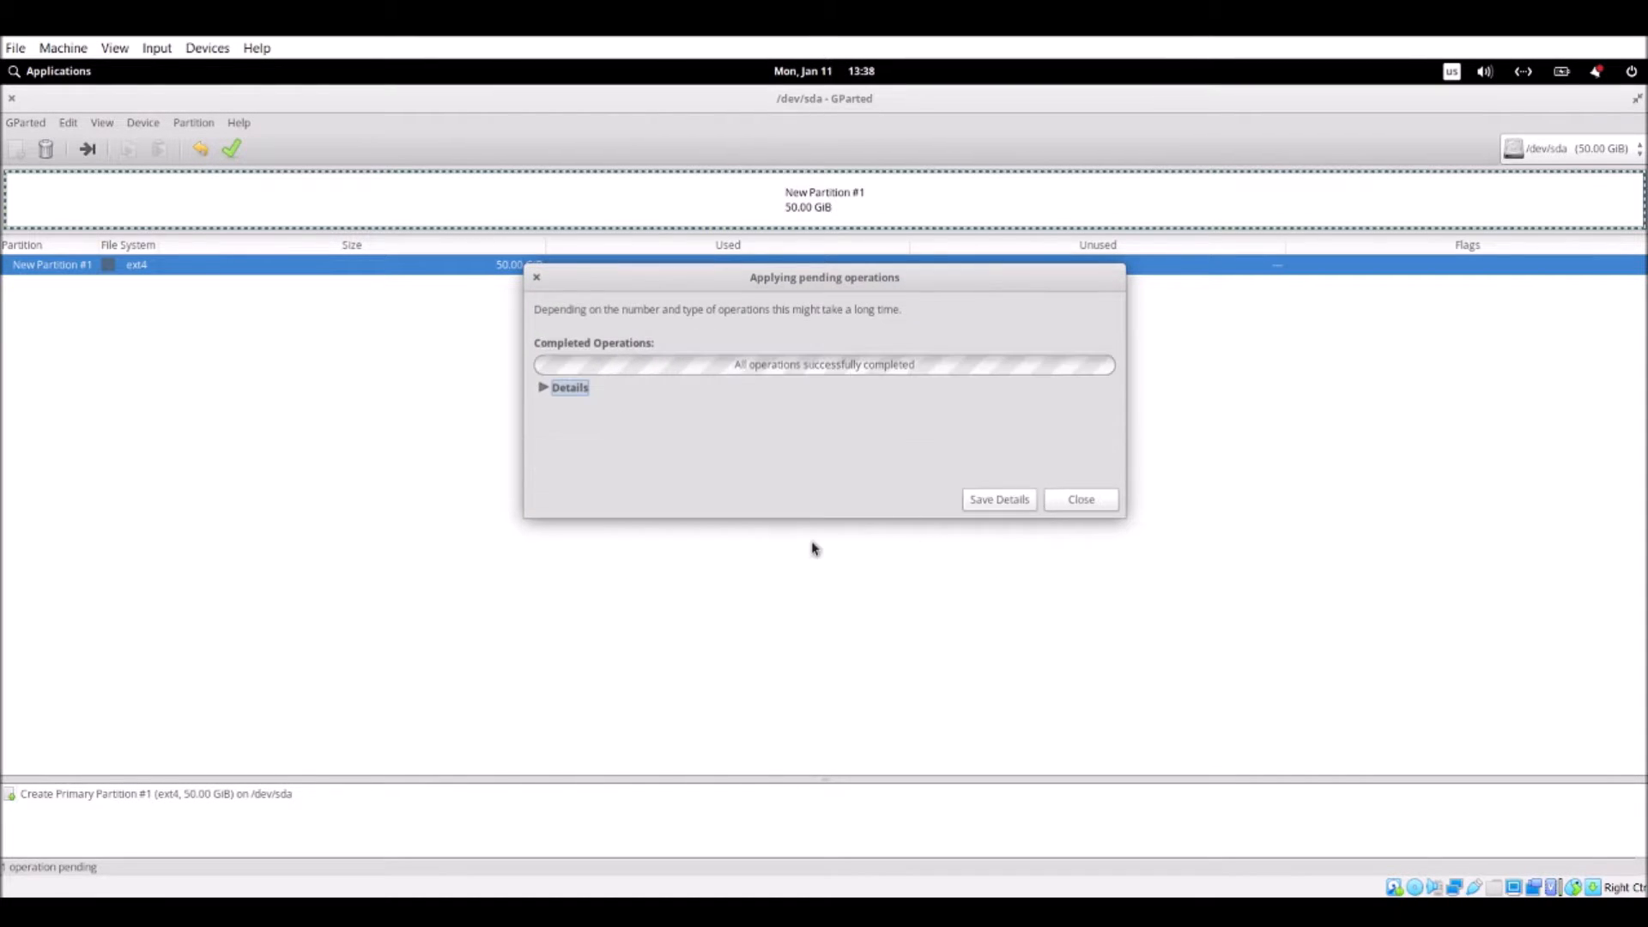
pyautogui.click(1093, 508)
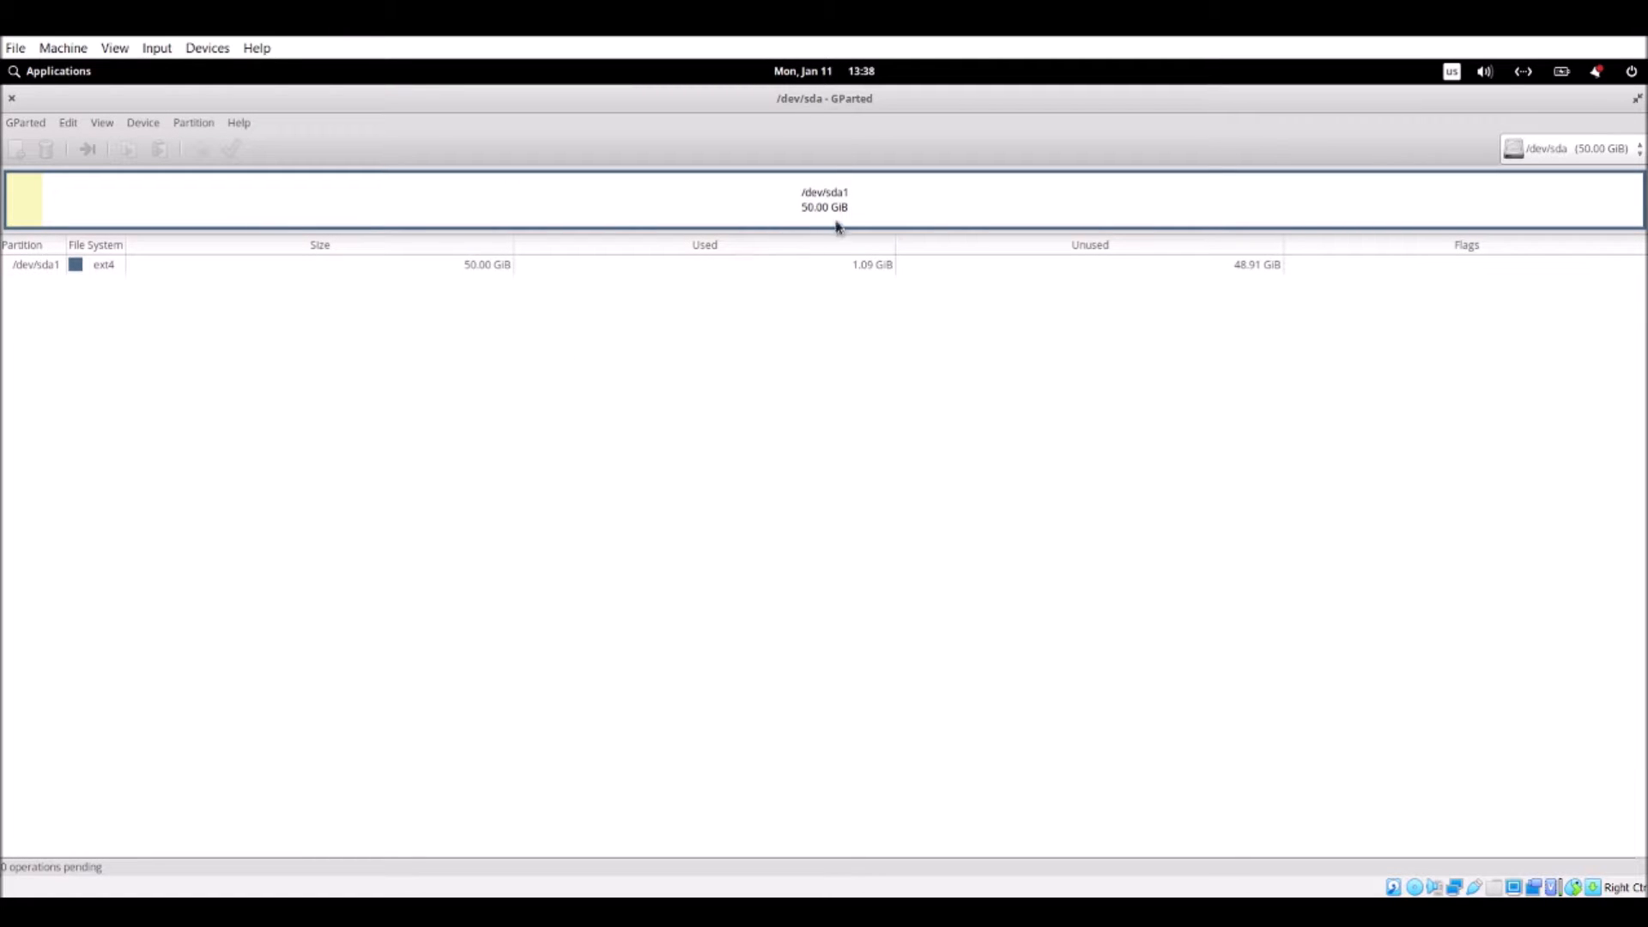
# Restore the GParted window to its normal size and close the partition editor
pyautogui.hotkey('ctrl', 'q')
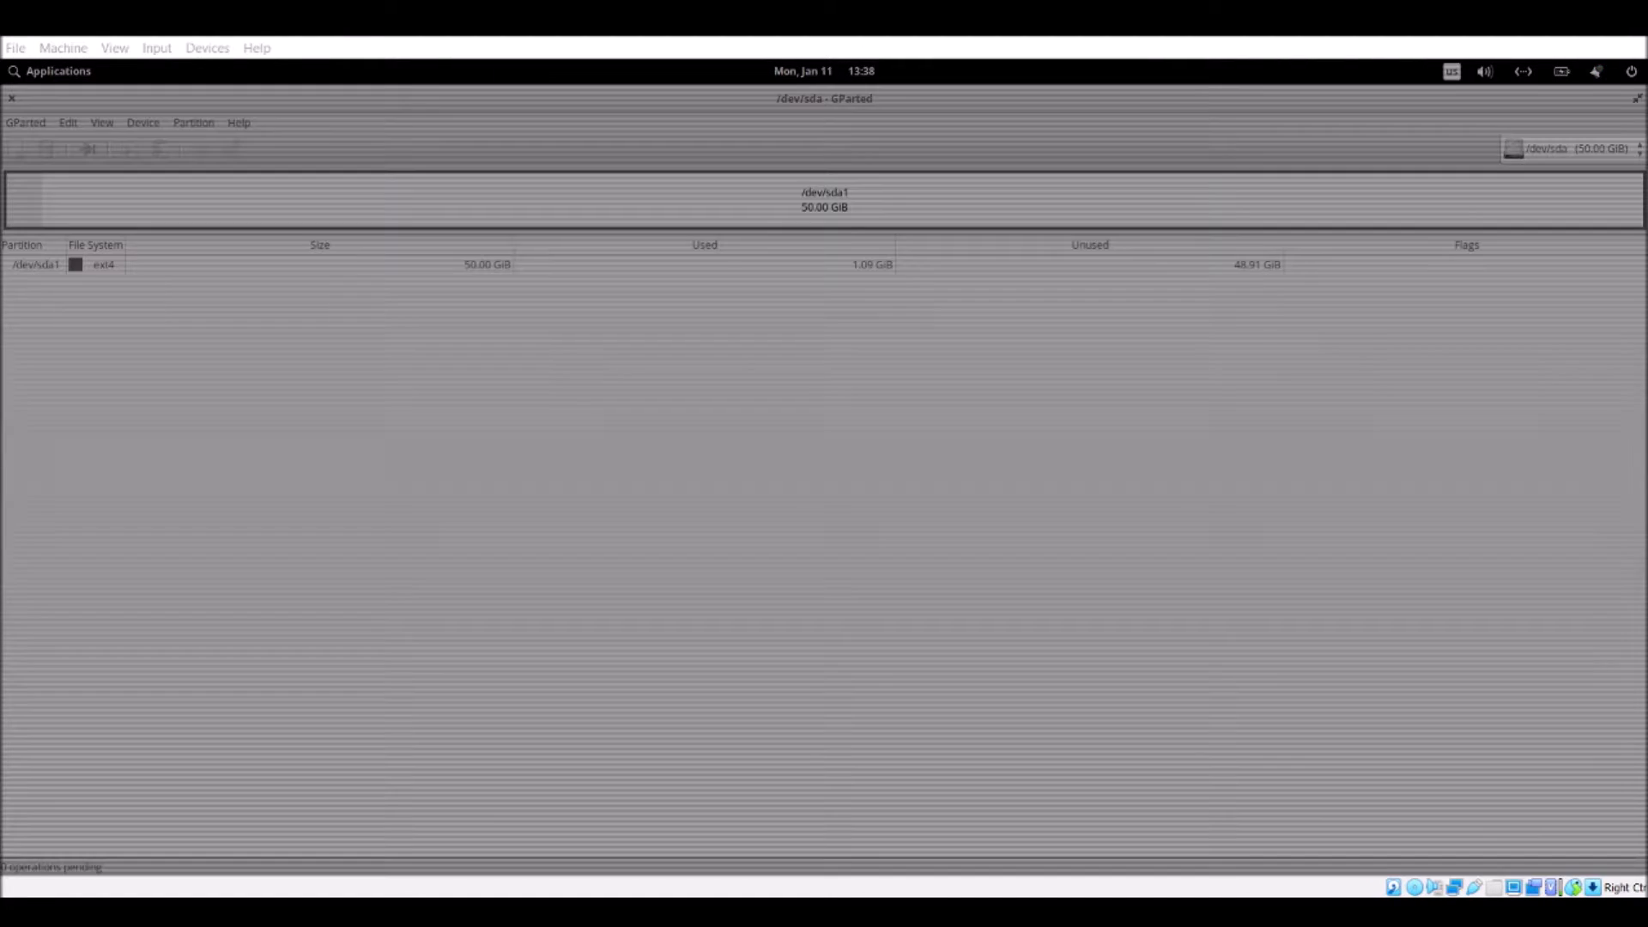
pyautogui.click(841, 513)
pyautogui.click(1636, 98)
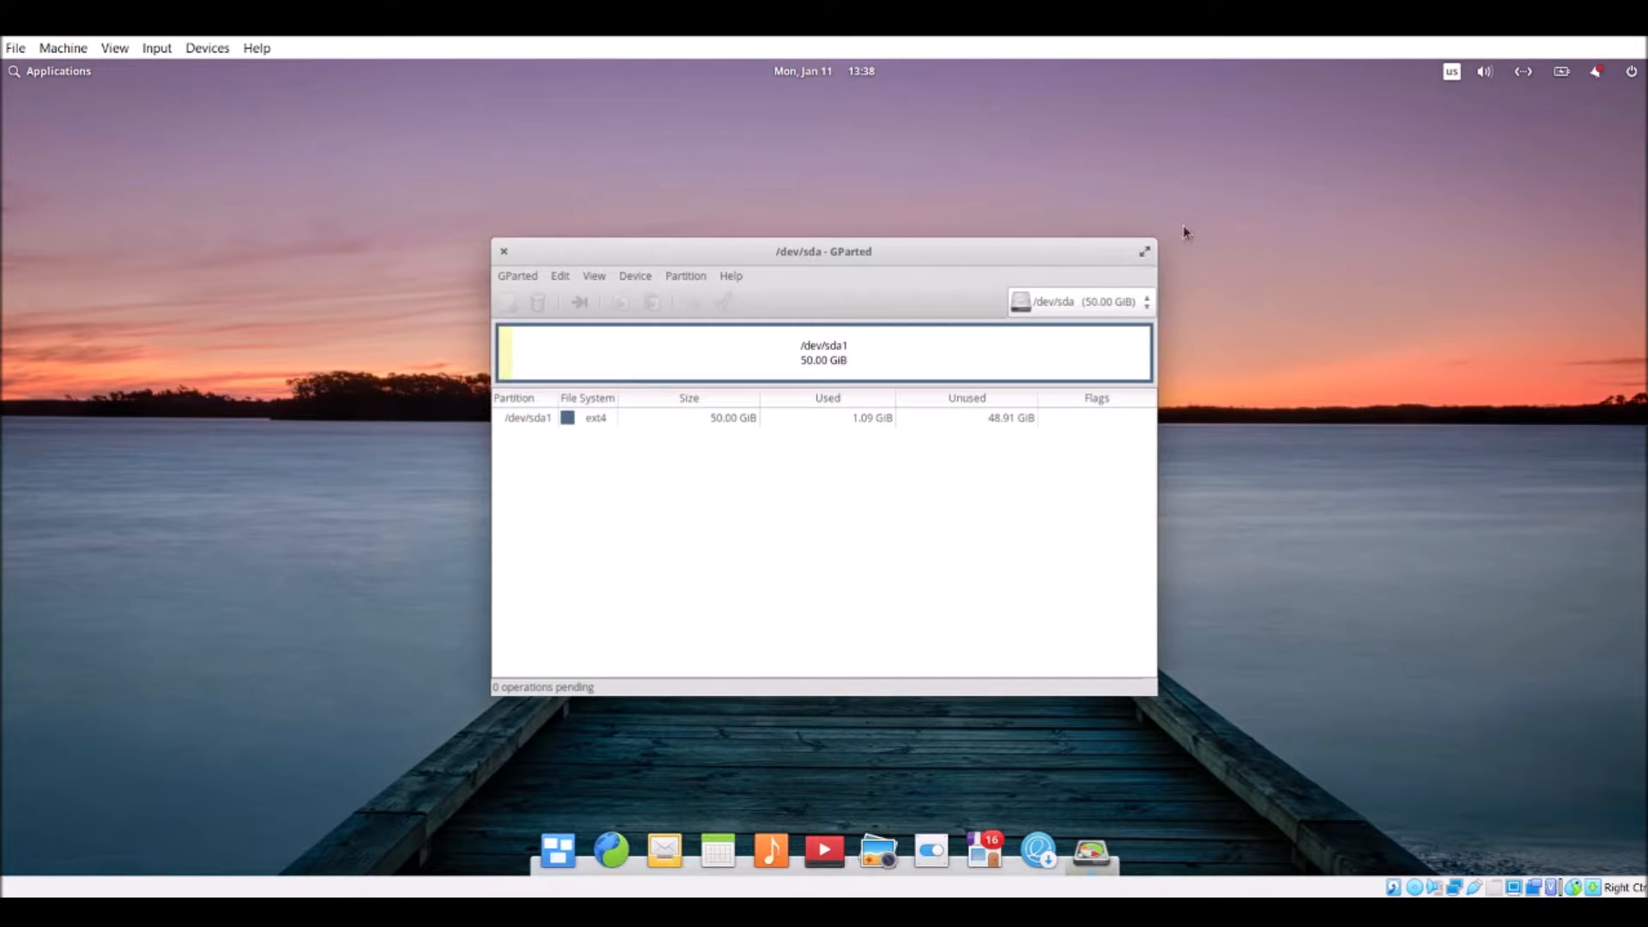
pyautogui.click(504, 251)
# Open AppCenter, enlarge its window, look through the trending apps, recent updates and categories, and close it
pyautogui.click(47, 72)
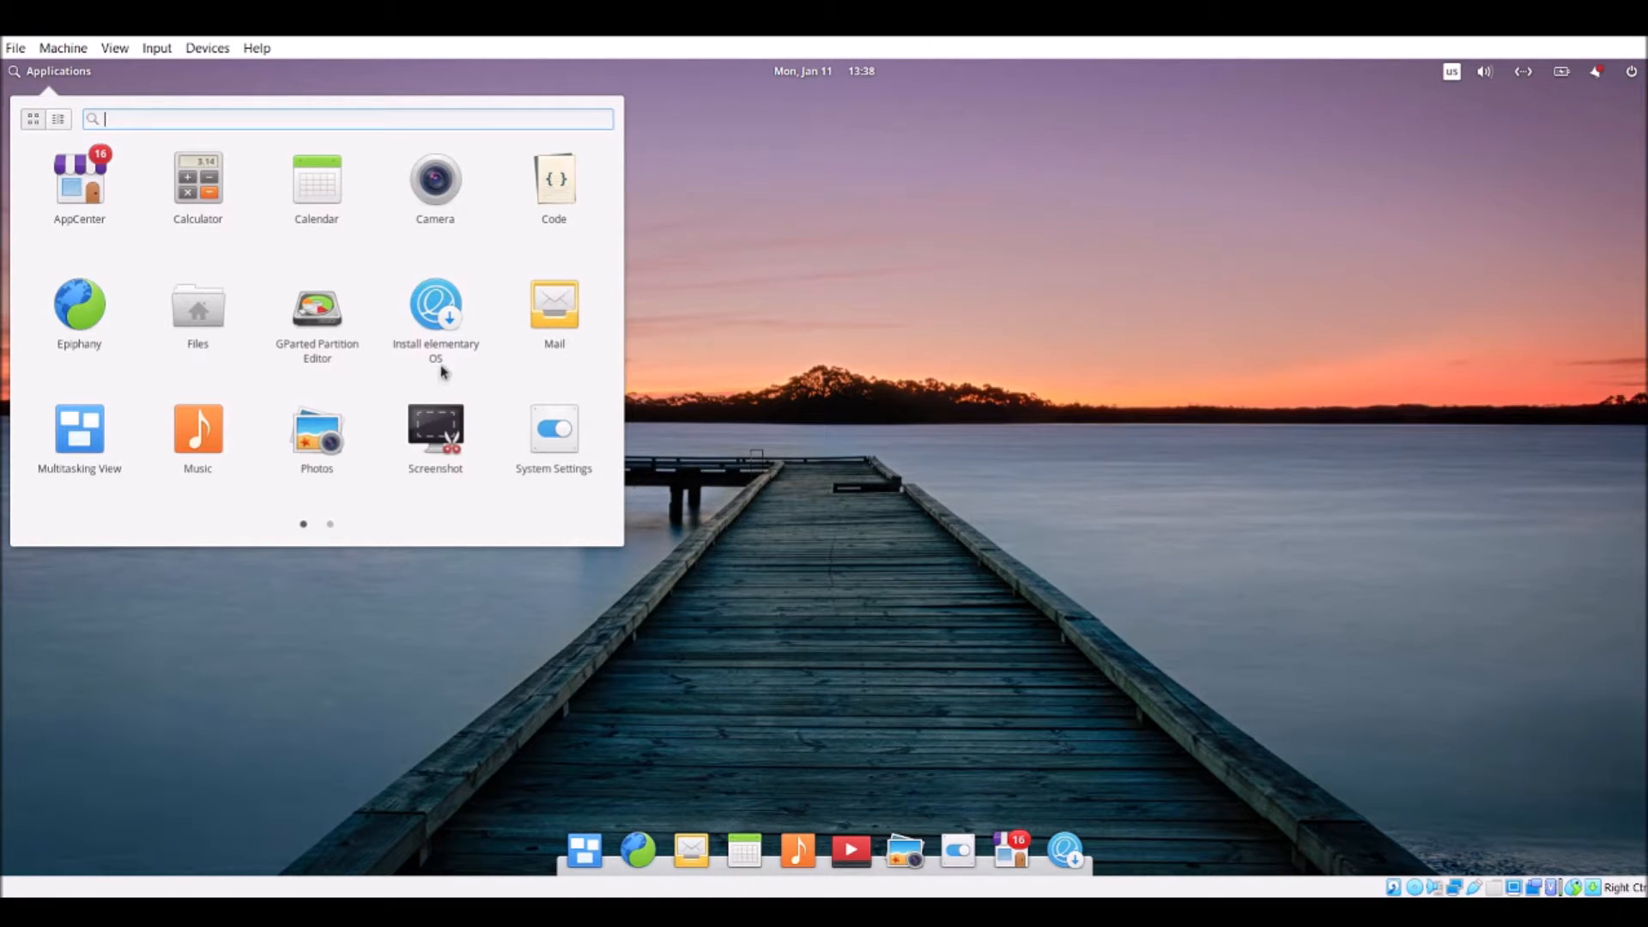
pyautogui.click(85, 191)
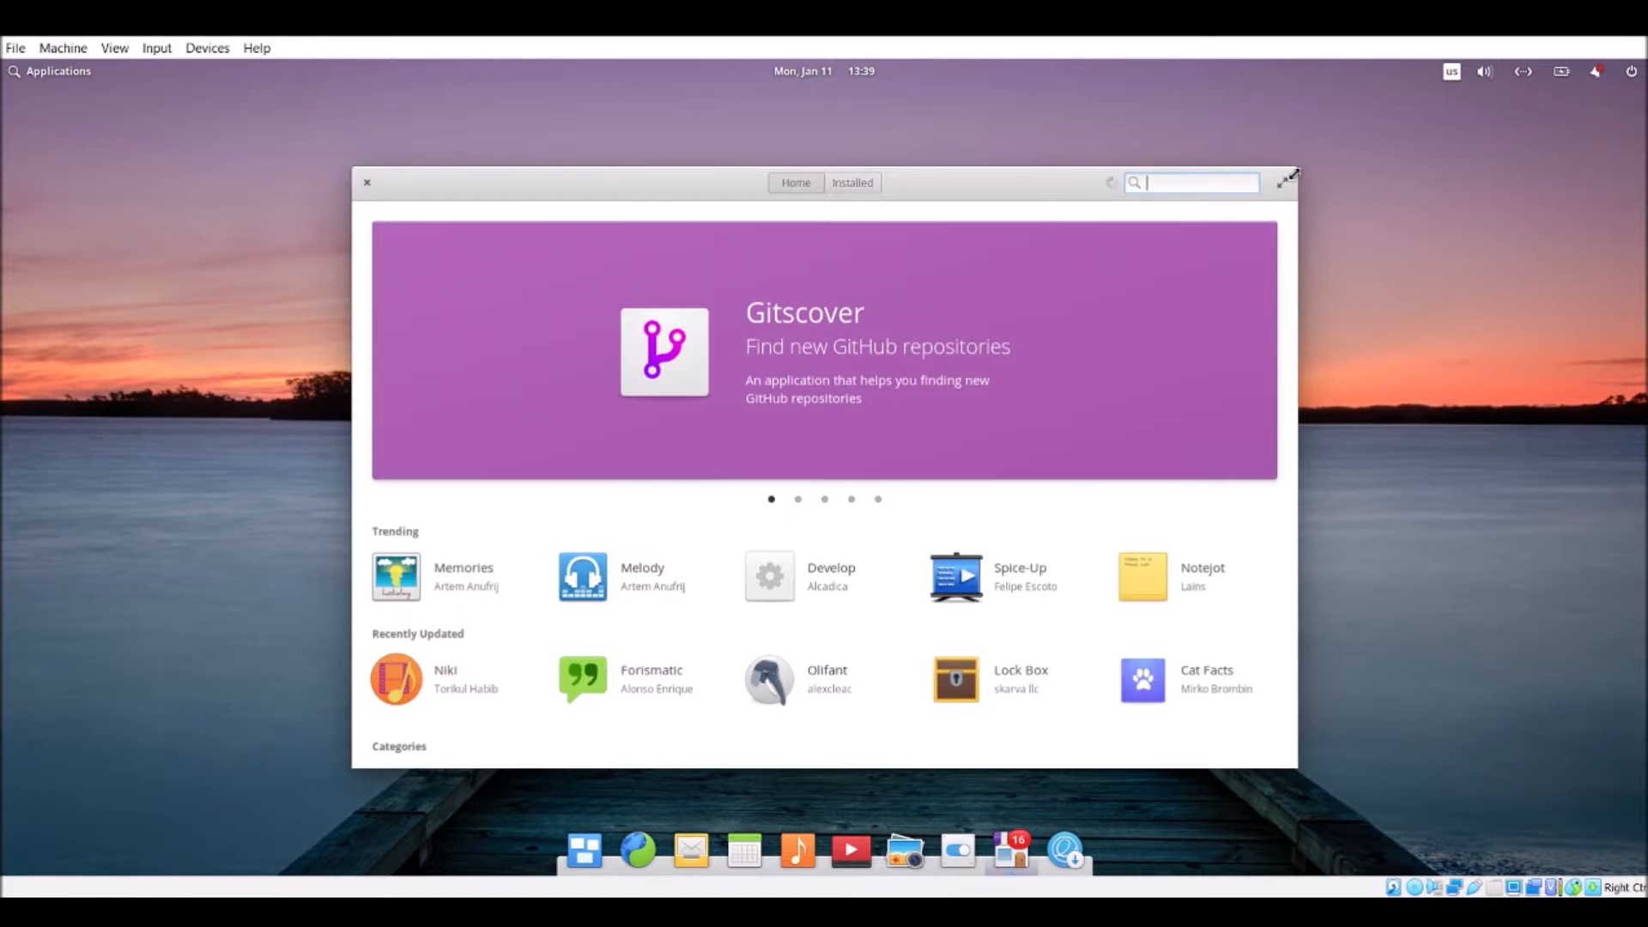
pyautogui.moveTo(1294, 170); pyautogui.dragTo(1448, 82)
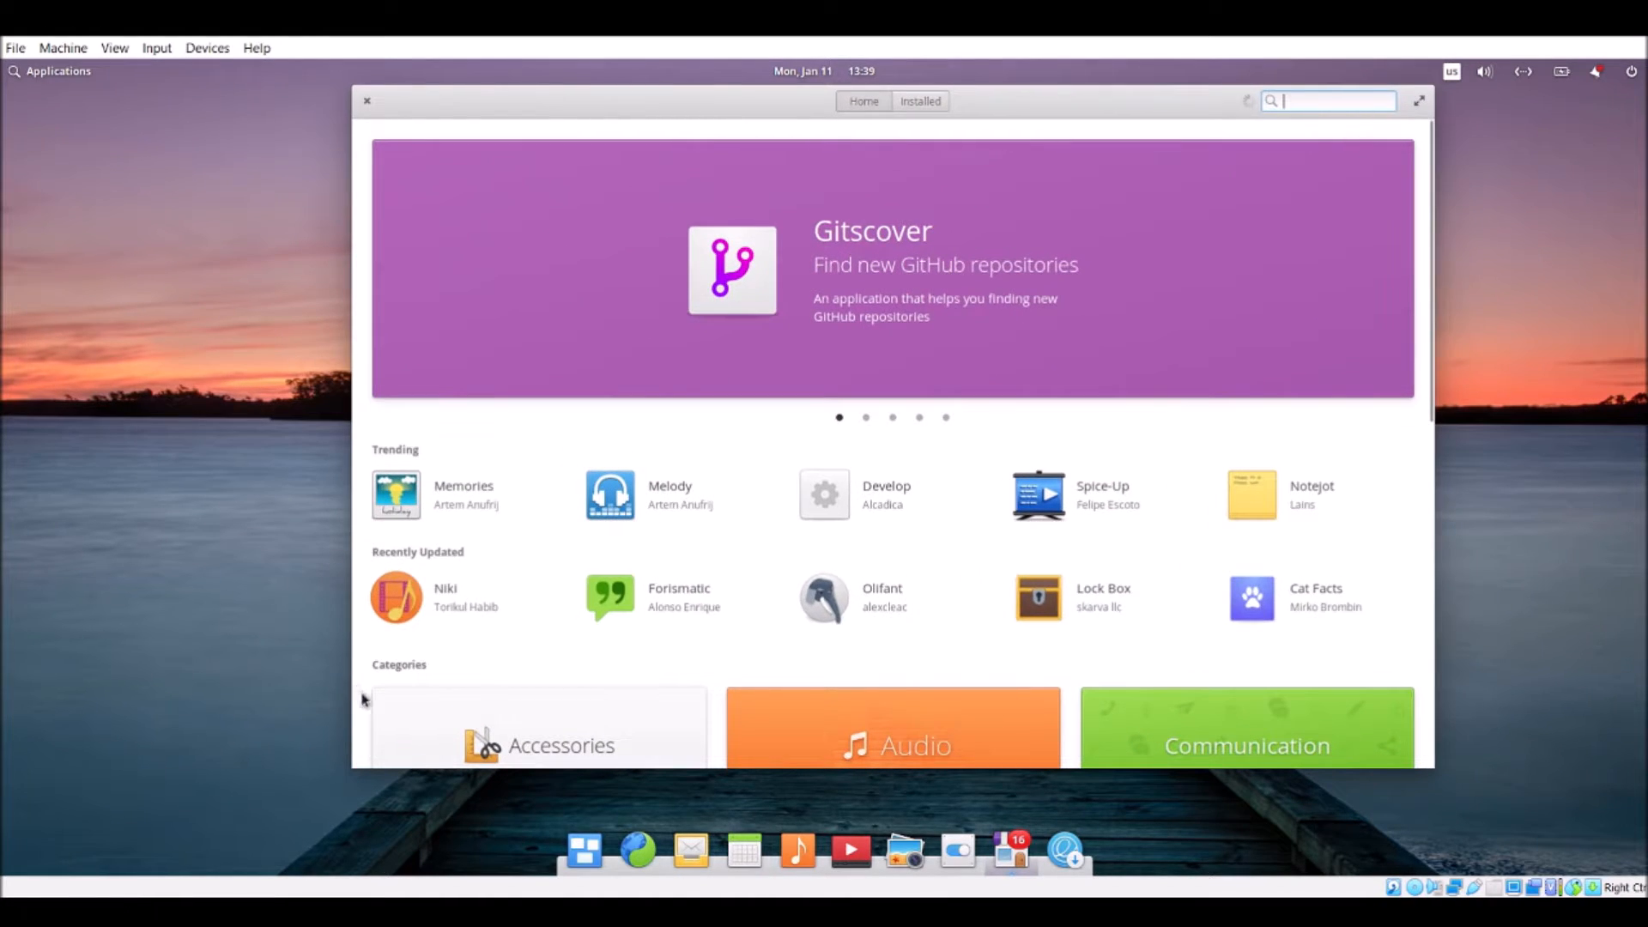
pyautogui.moveTo(352, 769); pyautogui.dragTo(96, 822)
pyautogui.scroll(-2, 233, 532)
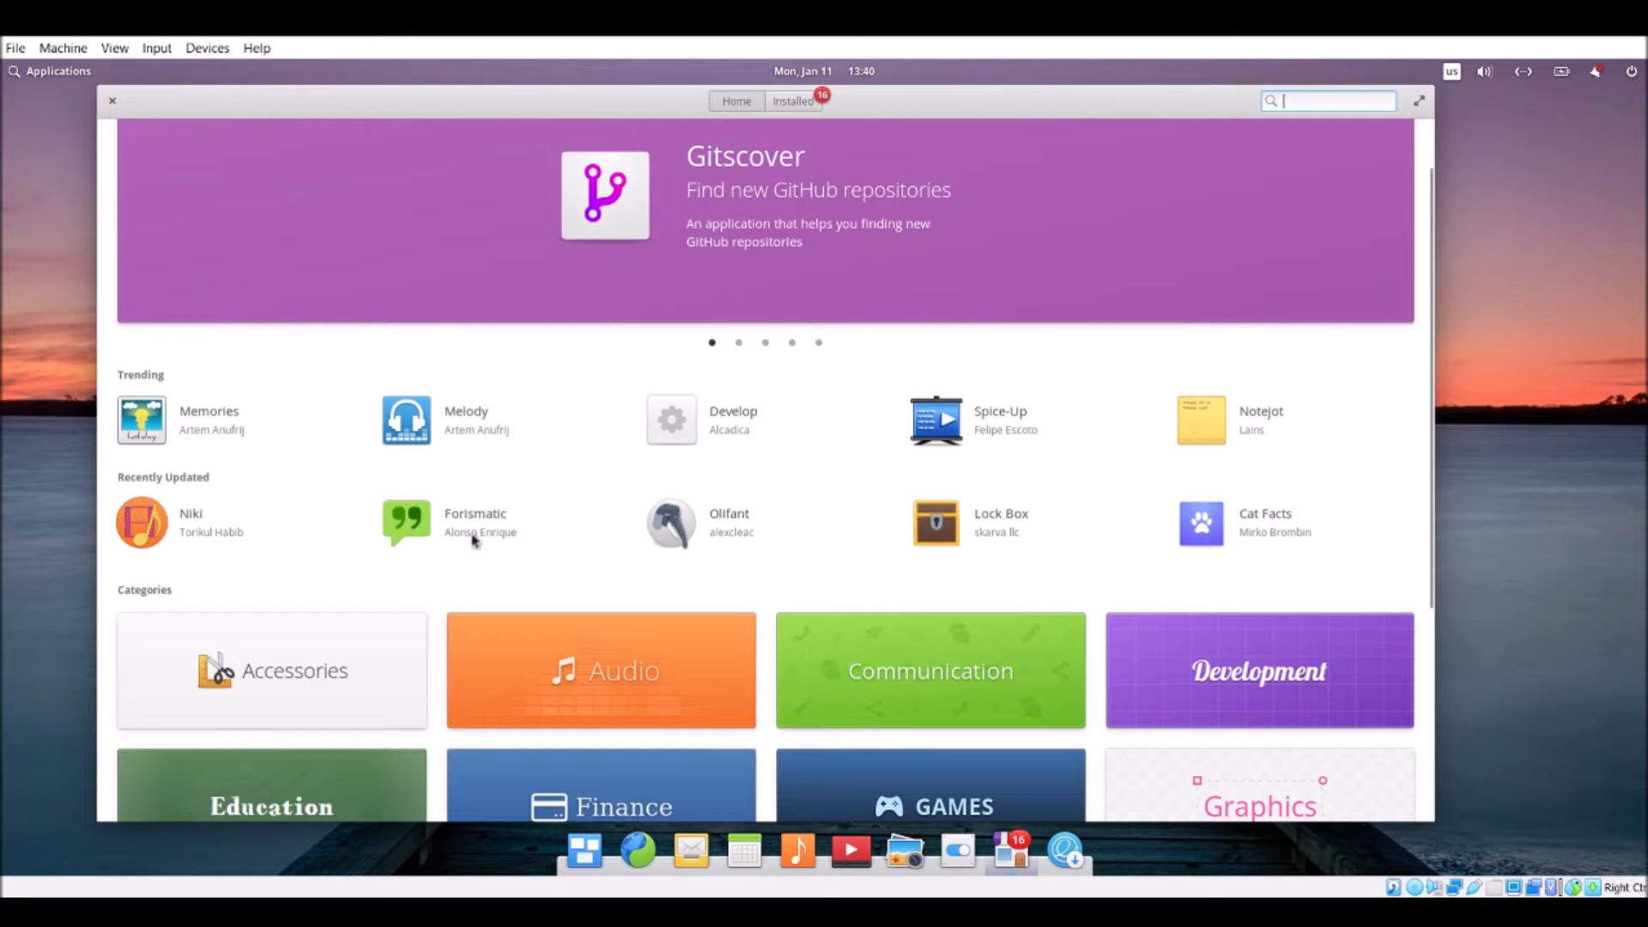
pyautogui.click(111, 101)
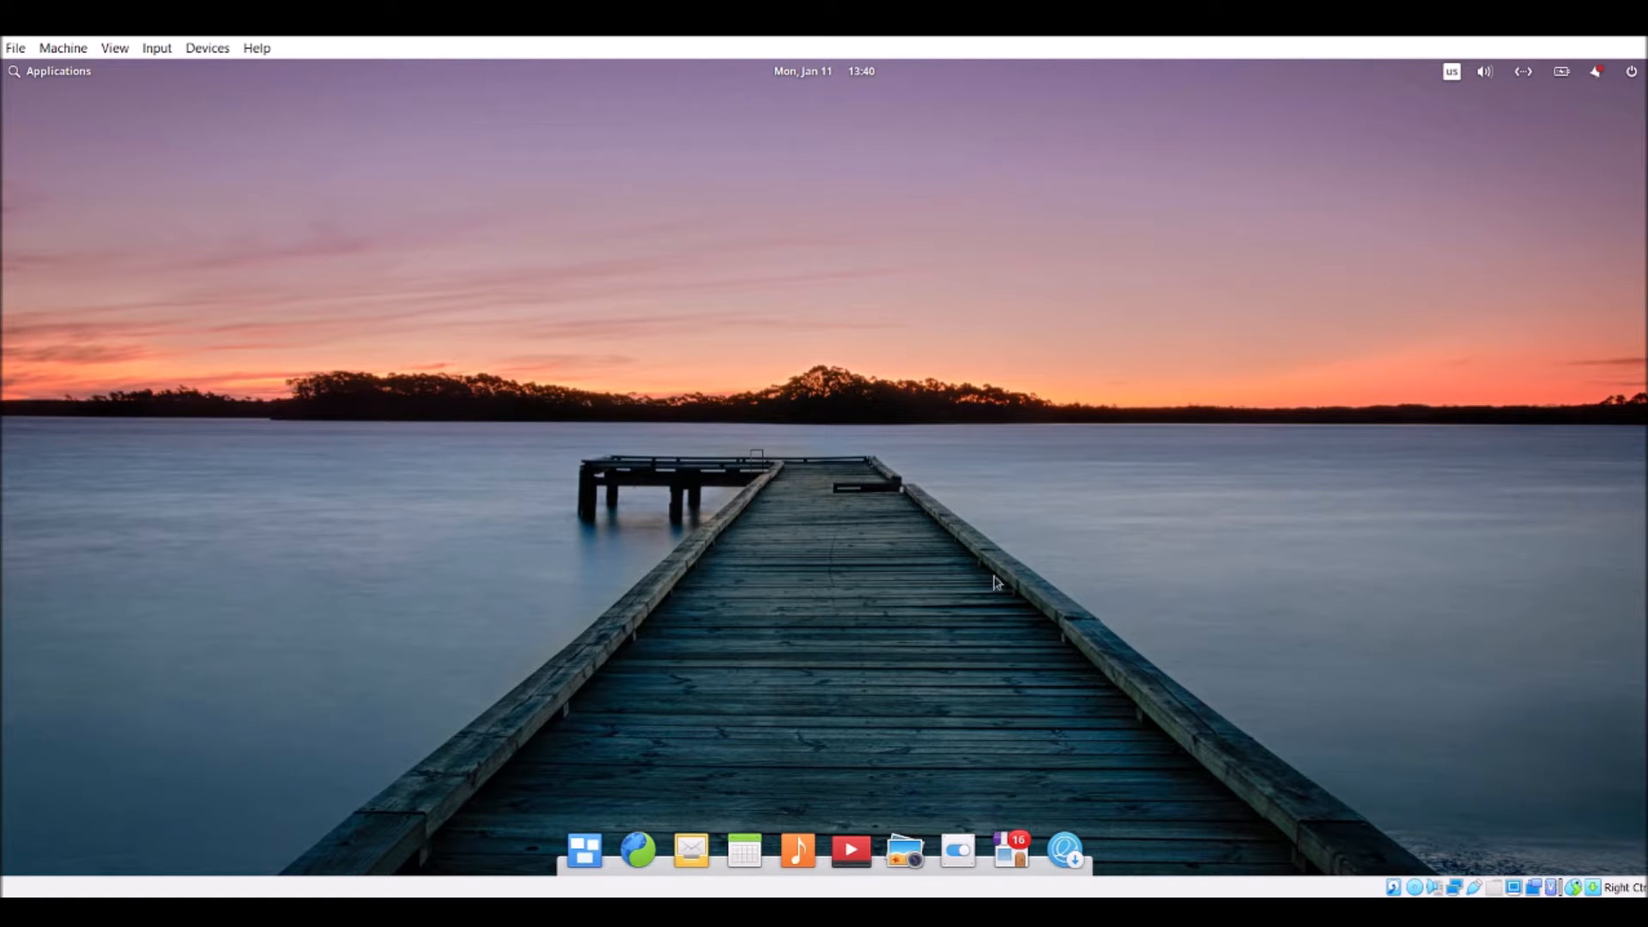
# Open the Epiphany web browser, maximize it and go to facebook.com
pyautogui.click(647, 860)
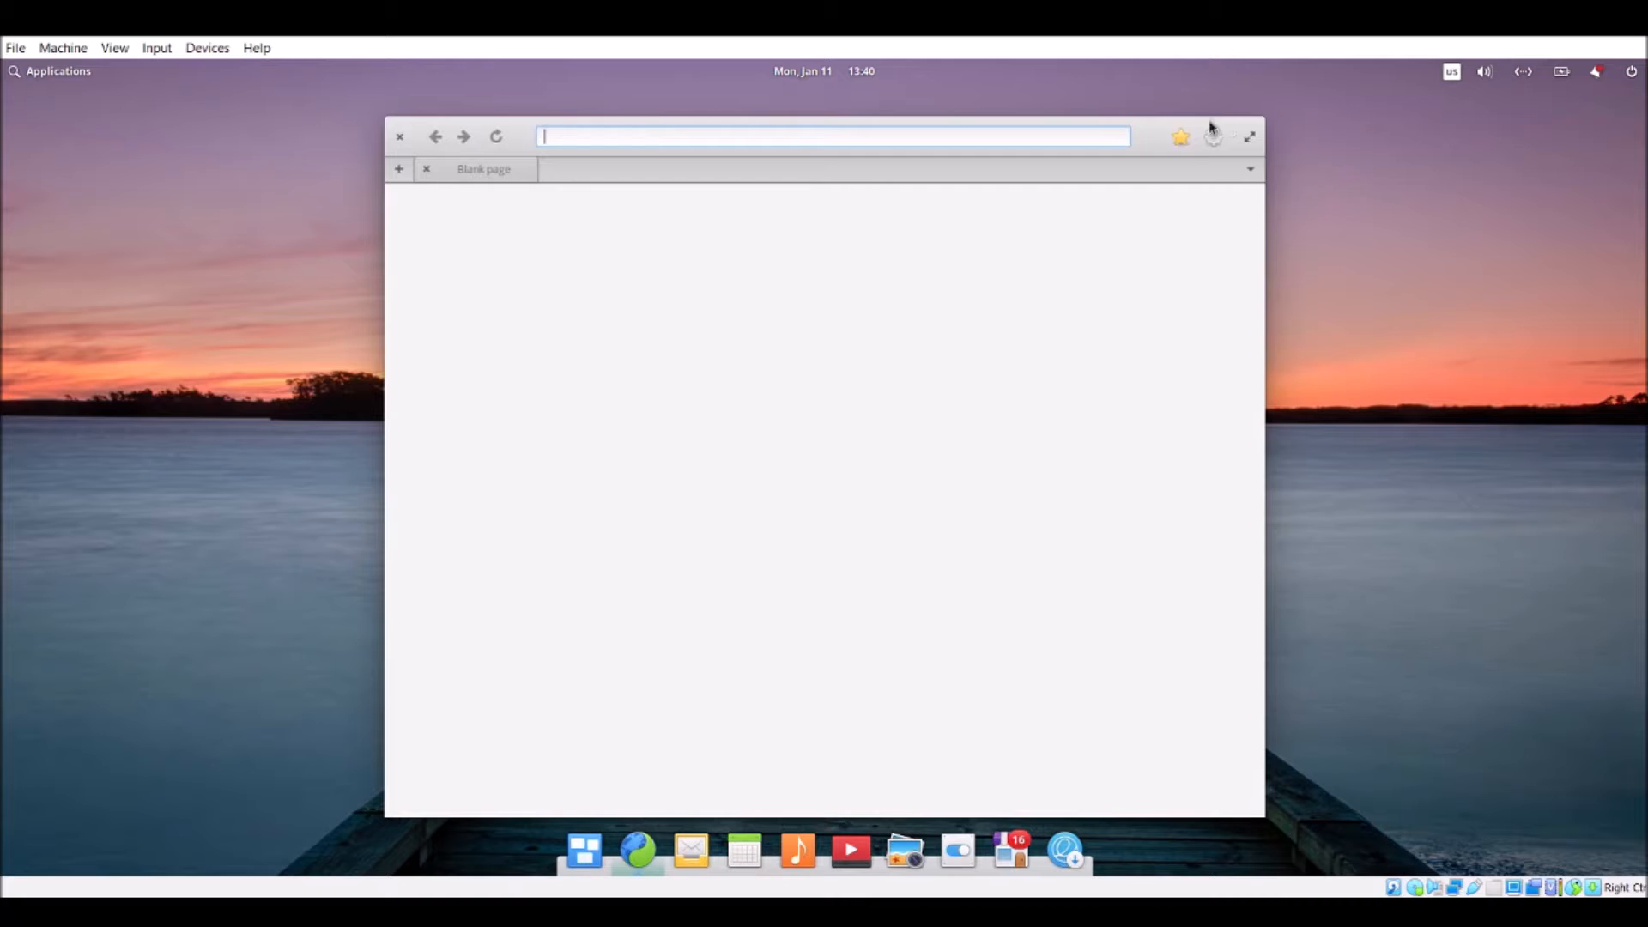
pyautogui.click(1248, 138)
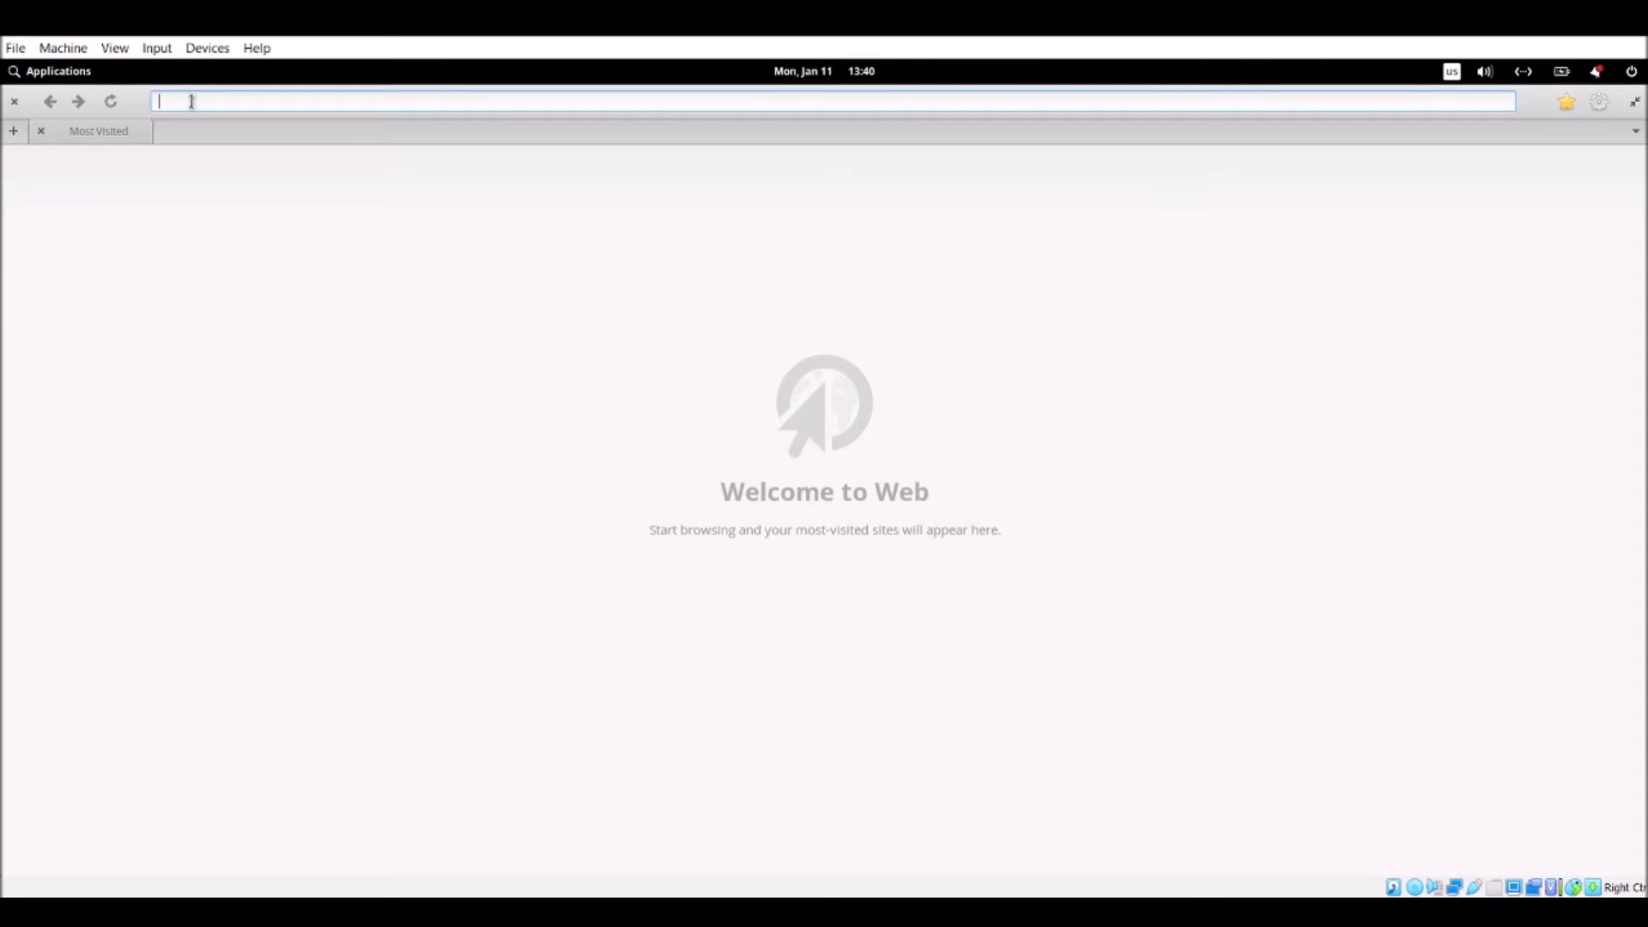
pyautogui.write('facebook.co')
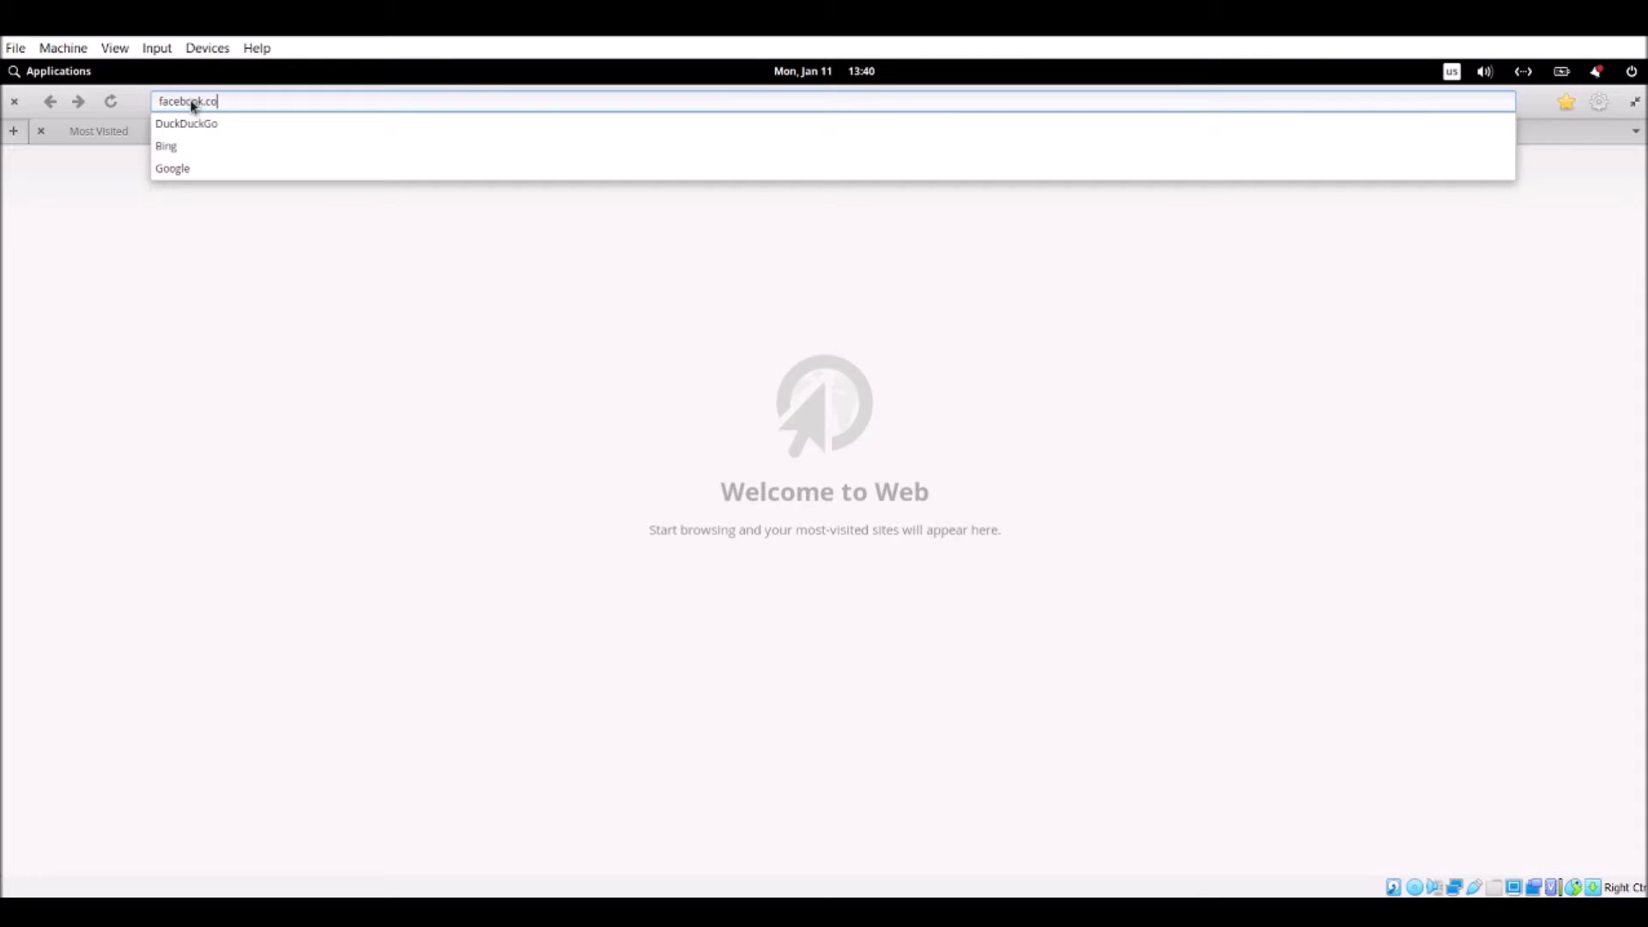
pyautogui.write('m')
pyautogui.press('Return')
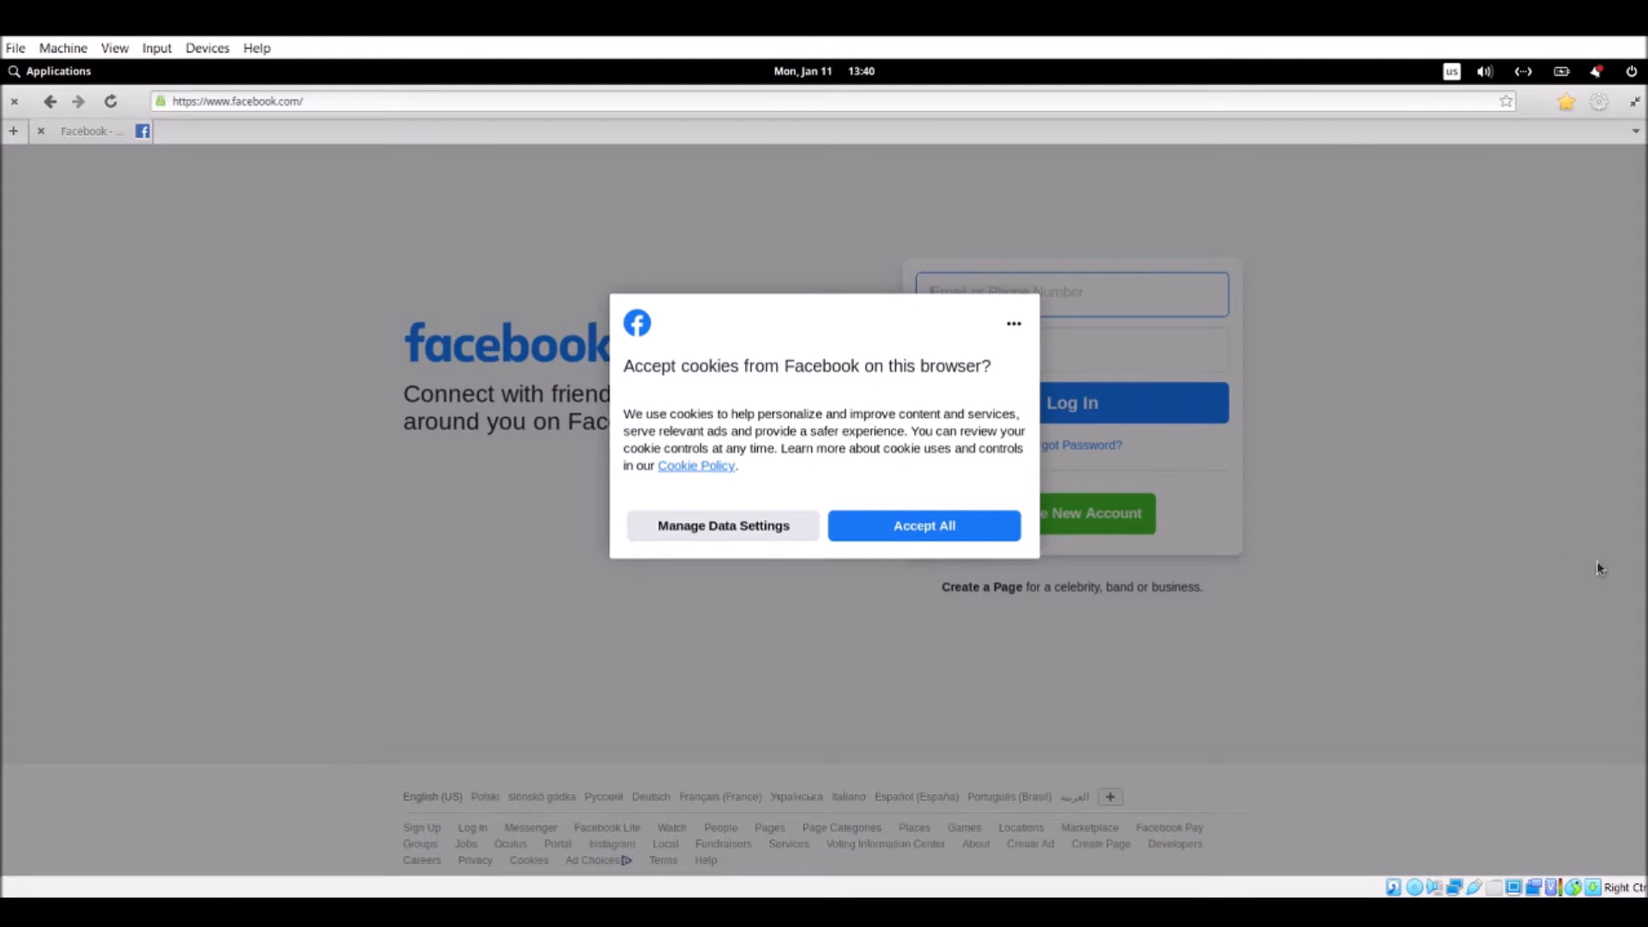
# Accept all cookies on the Facebook page, restore the browser window to its normal size and close it
pyautogui.click(916, 530)
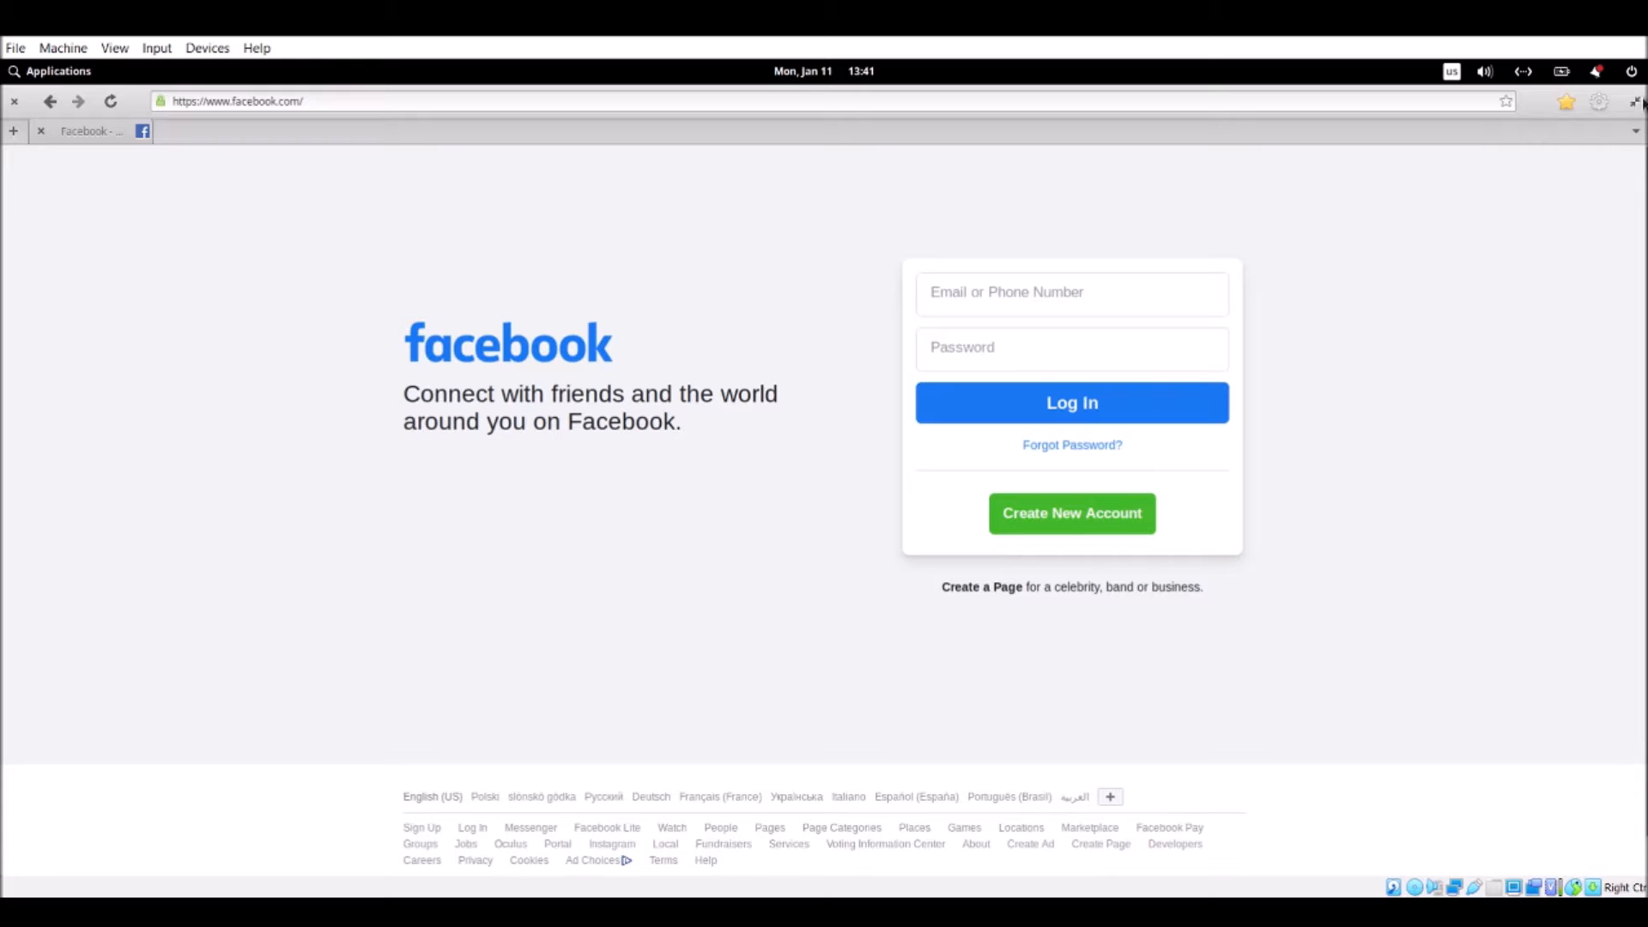
pyautogui.click(1634, 102)
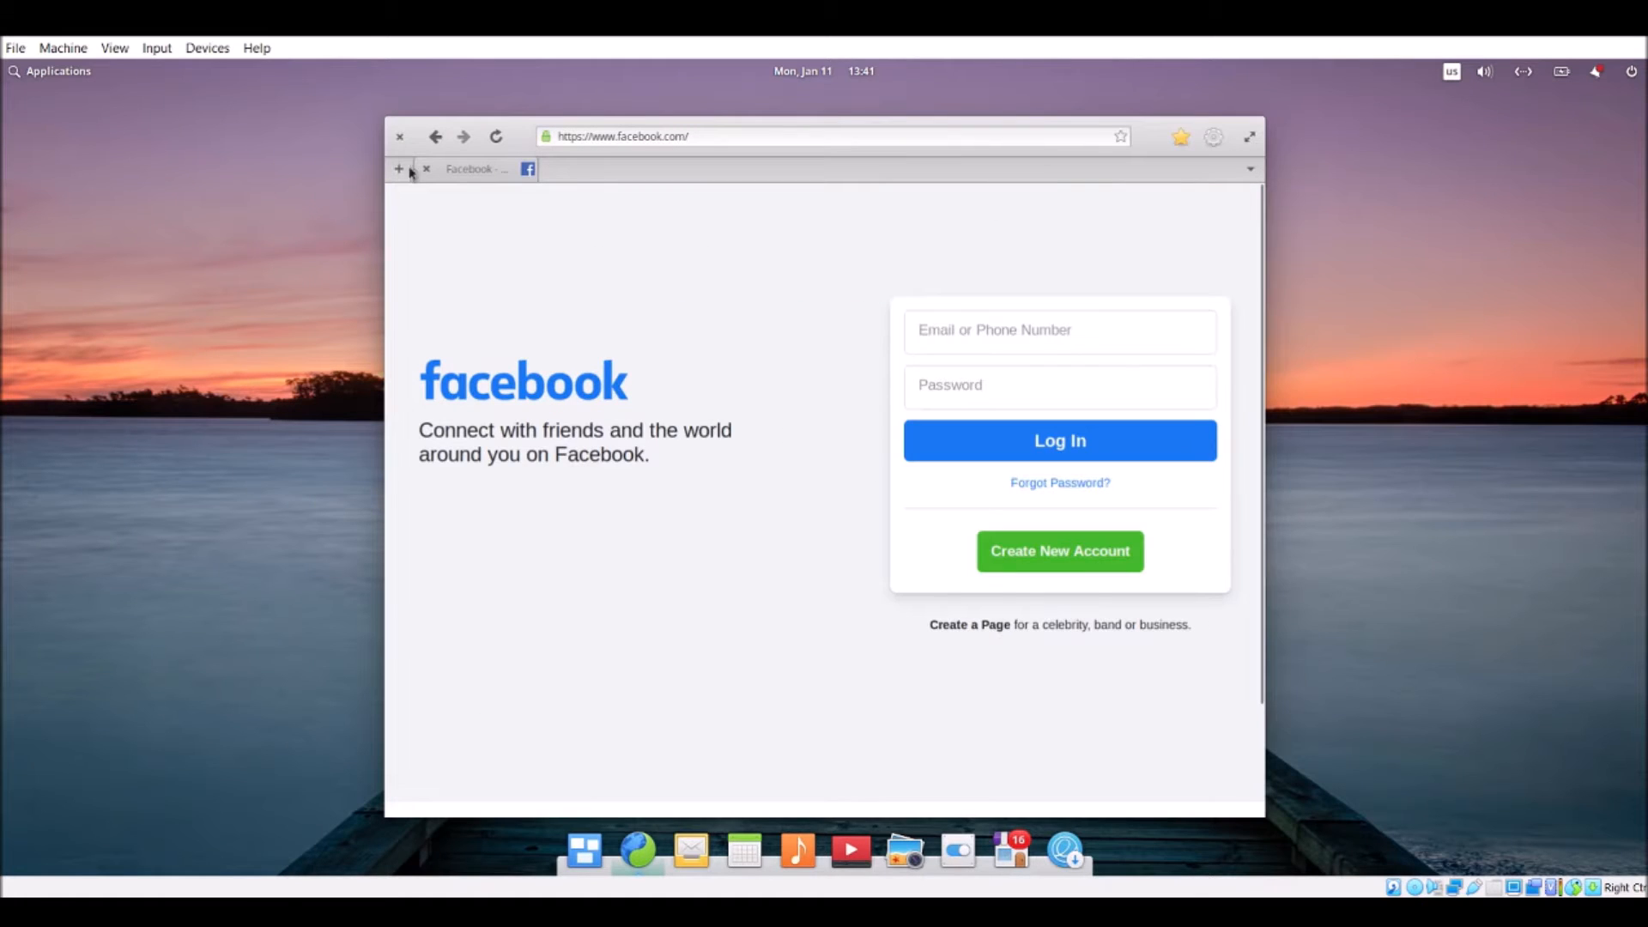
pyautogui.click(399, 138)
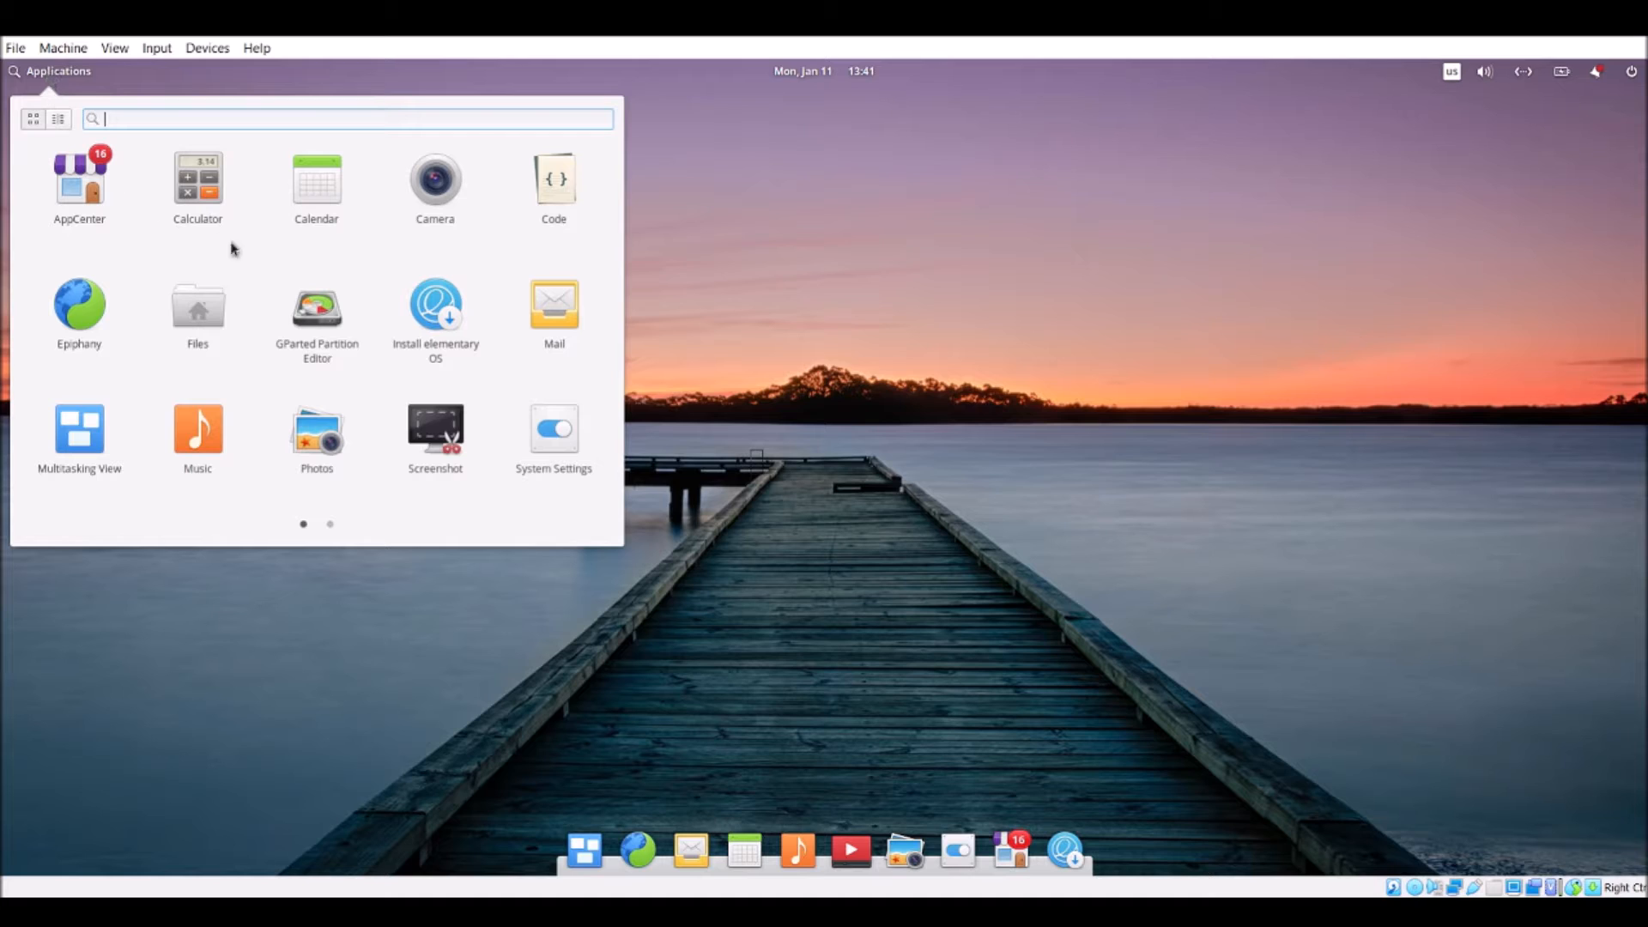
# Start the elementary OS installer, accepting English as the language and English (US) as the keyboard layout
pyautogui.click(424, 313)
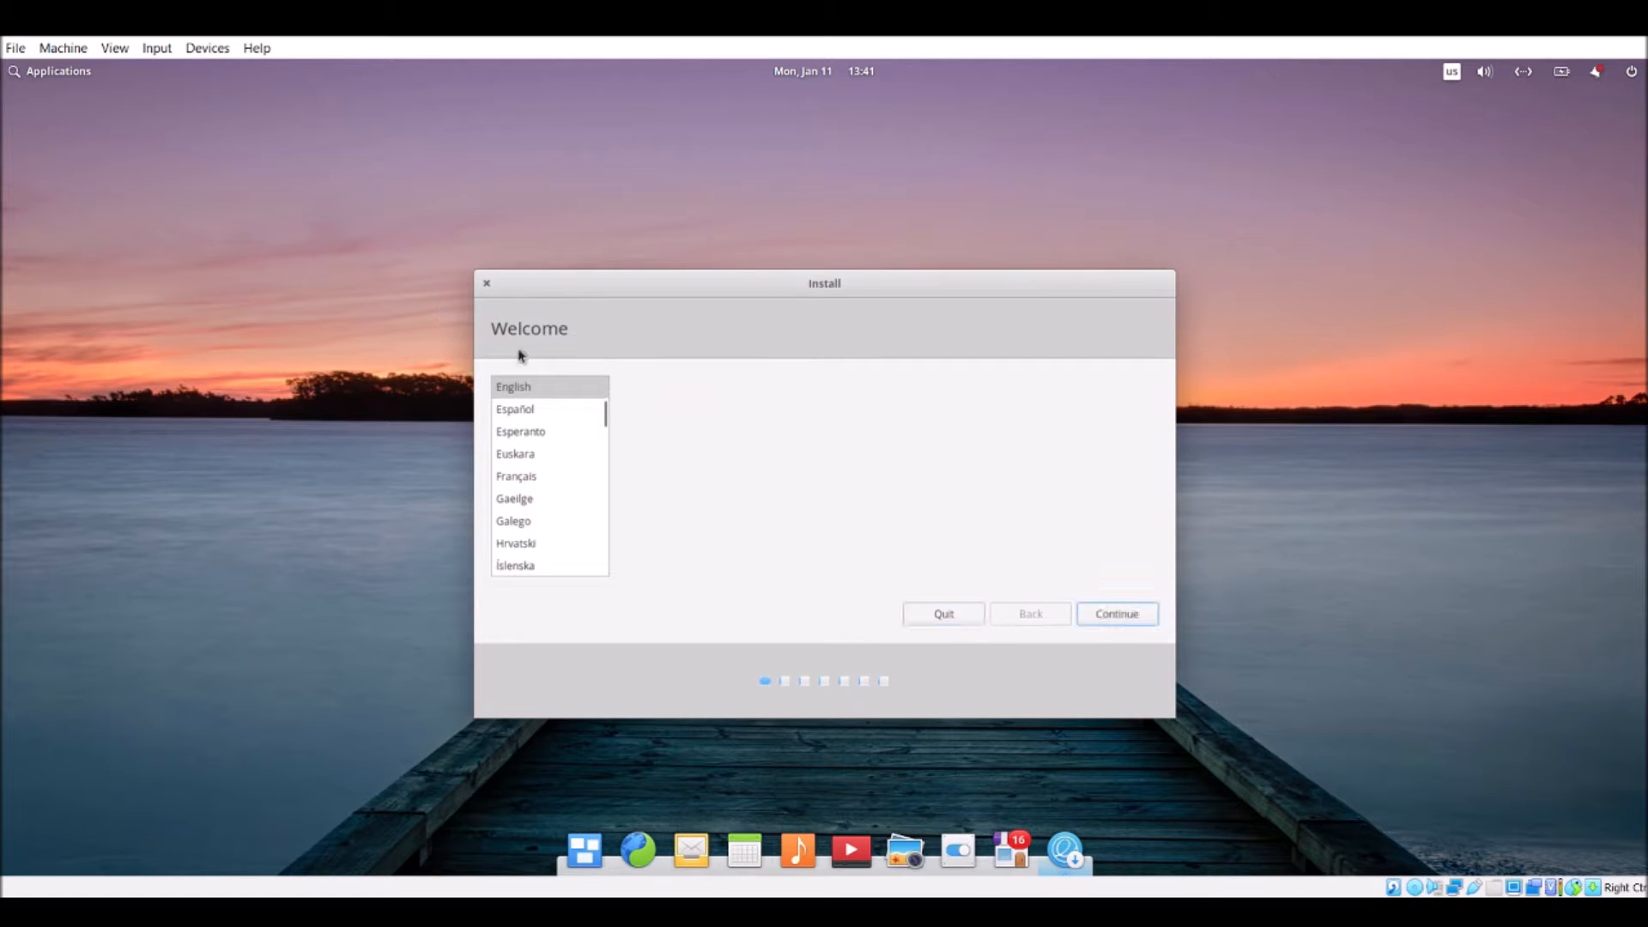
pyautogui.click(1115, 614)
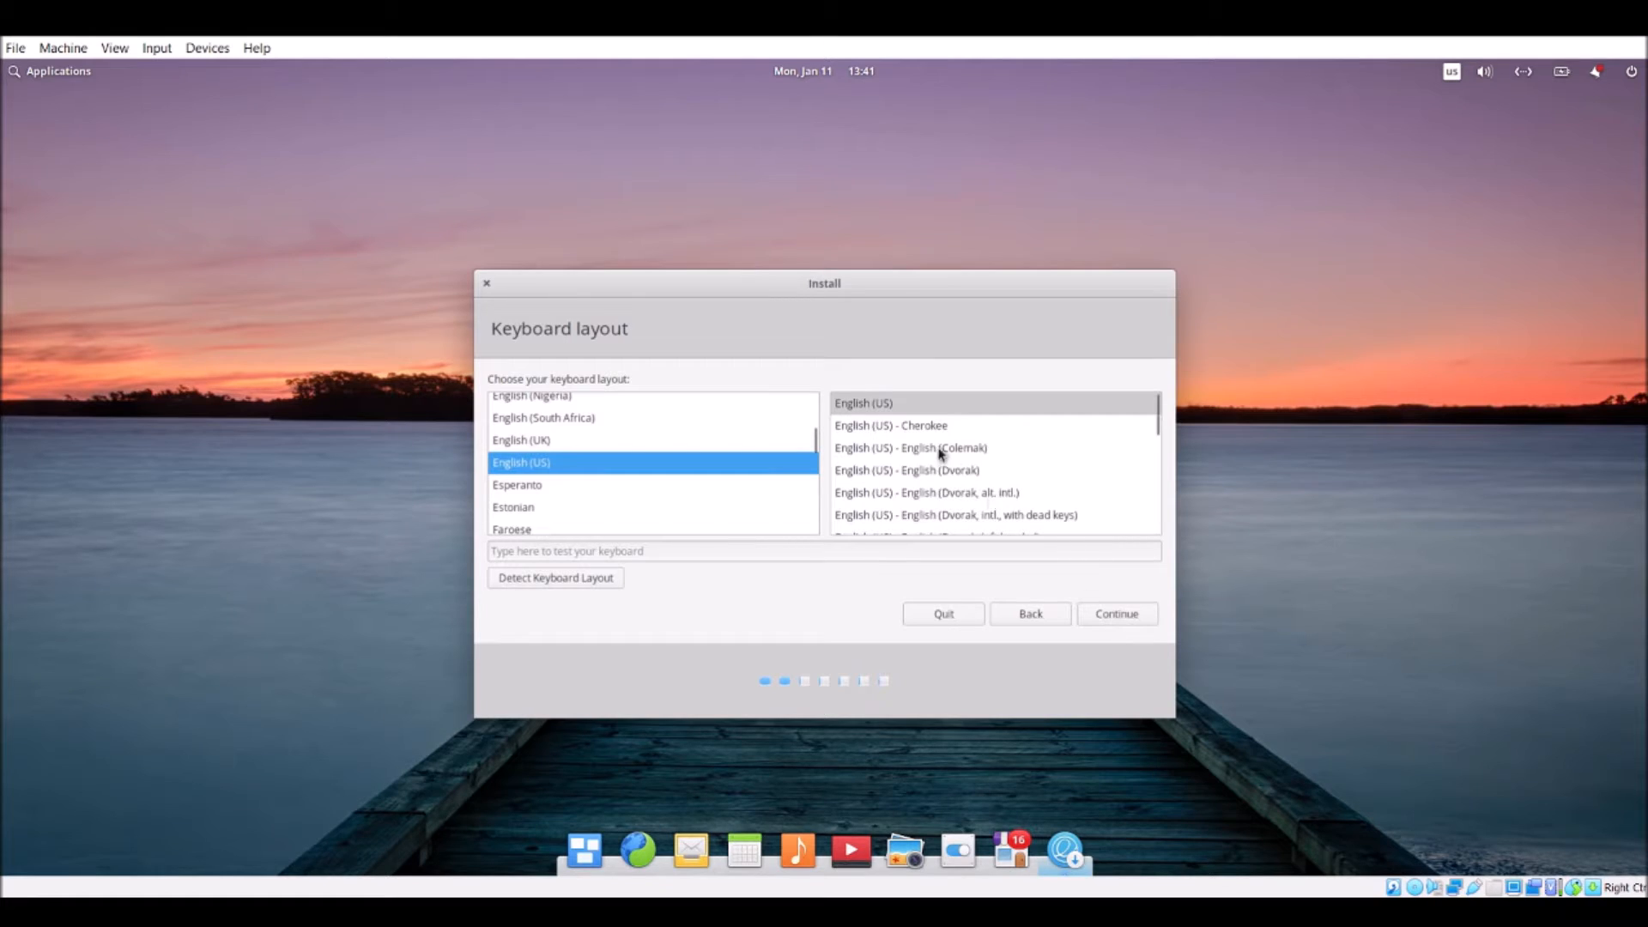
pyautogui.click(1132, 614)
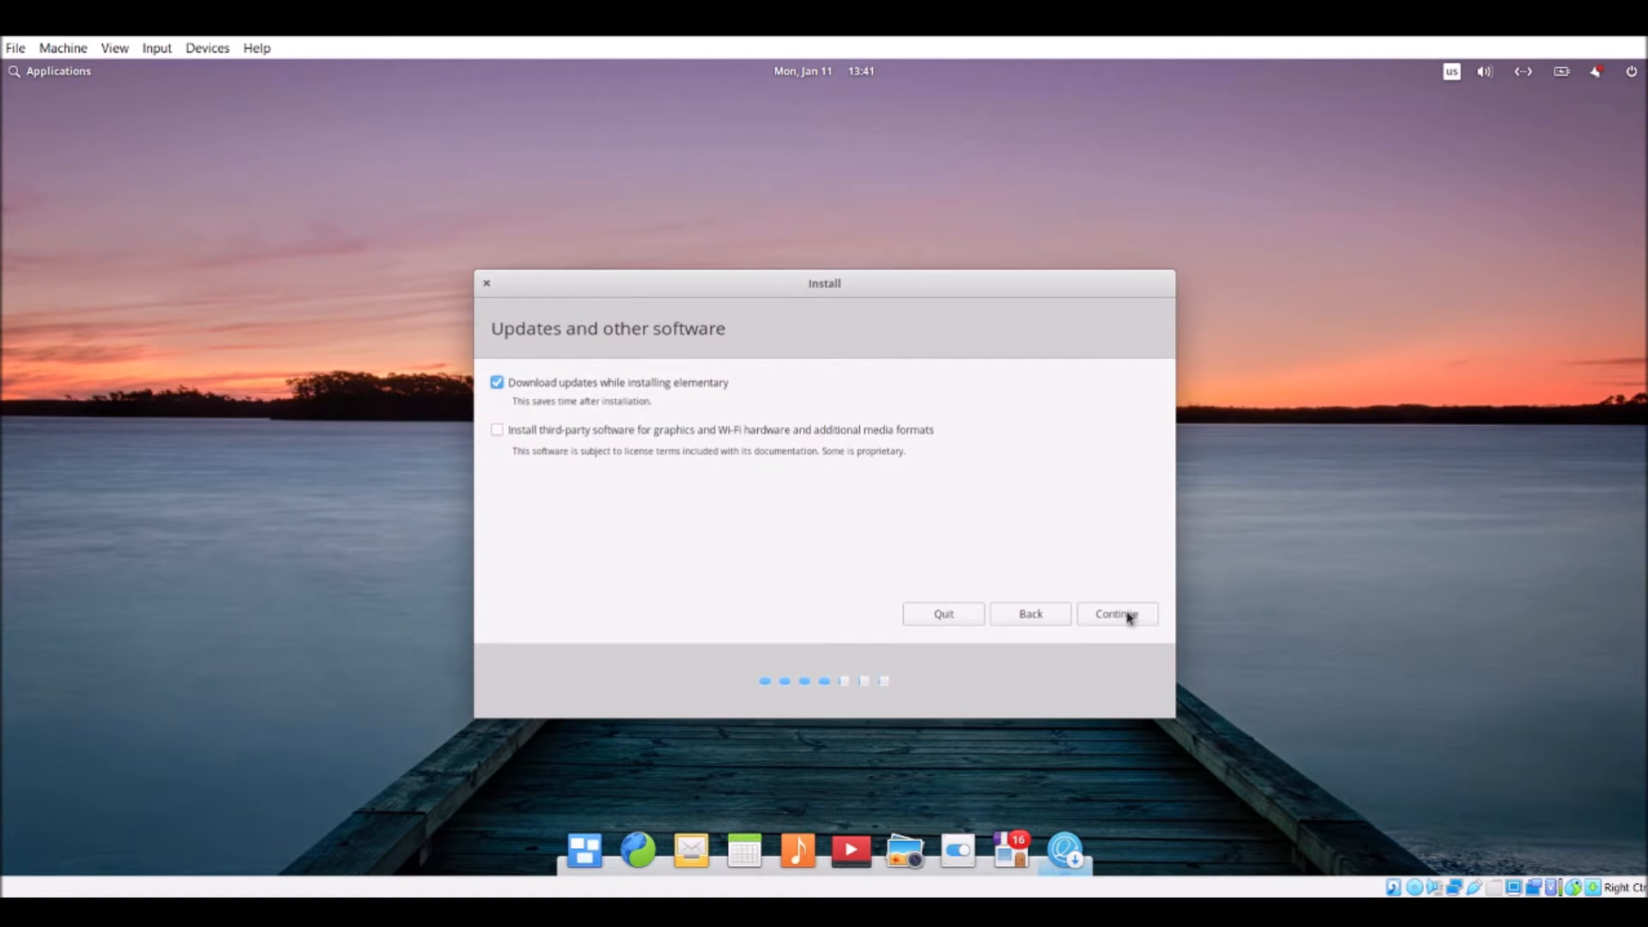
# Toggle downloading updates during installation, then start an erase-disk installation of elementary and confirm writing the changes to disk
pyautogui.click(646, 388)
pyautogui.click(1127, 621)
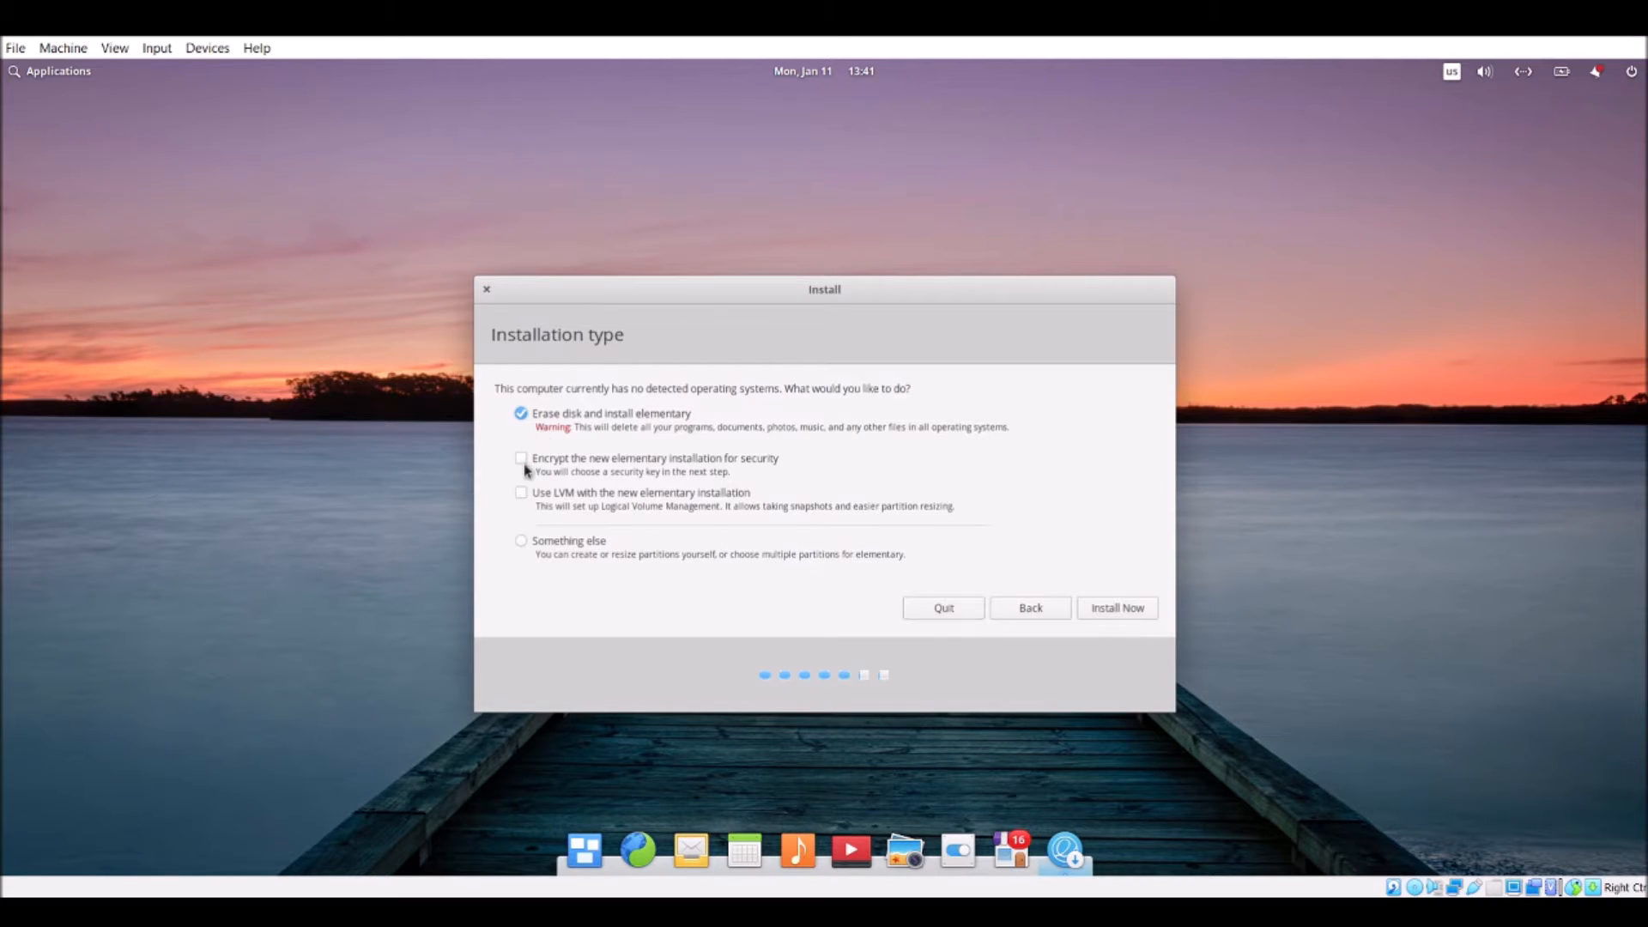
pyautogui.click(1118, 609)
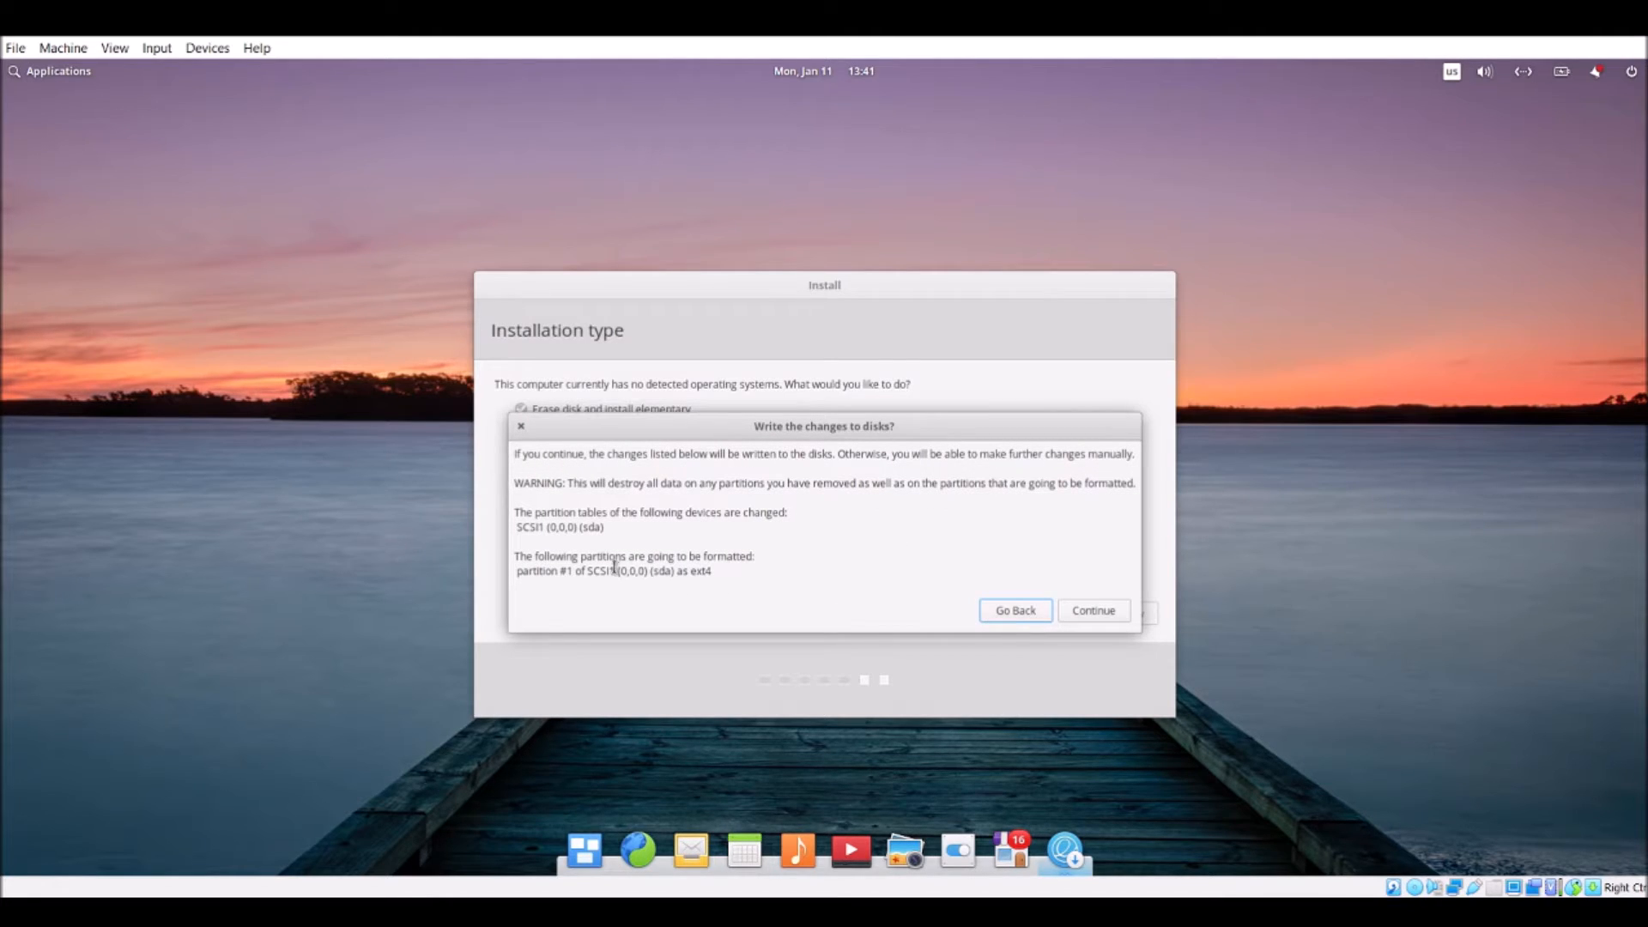
pyautogui.click(1086, 617)
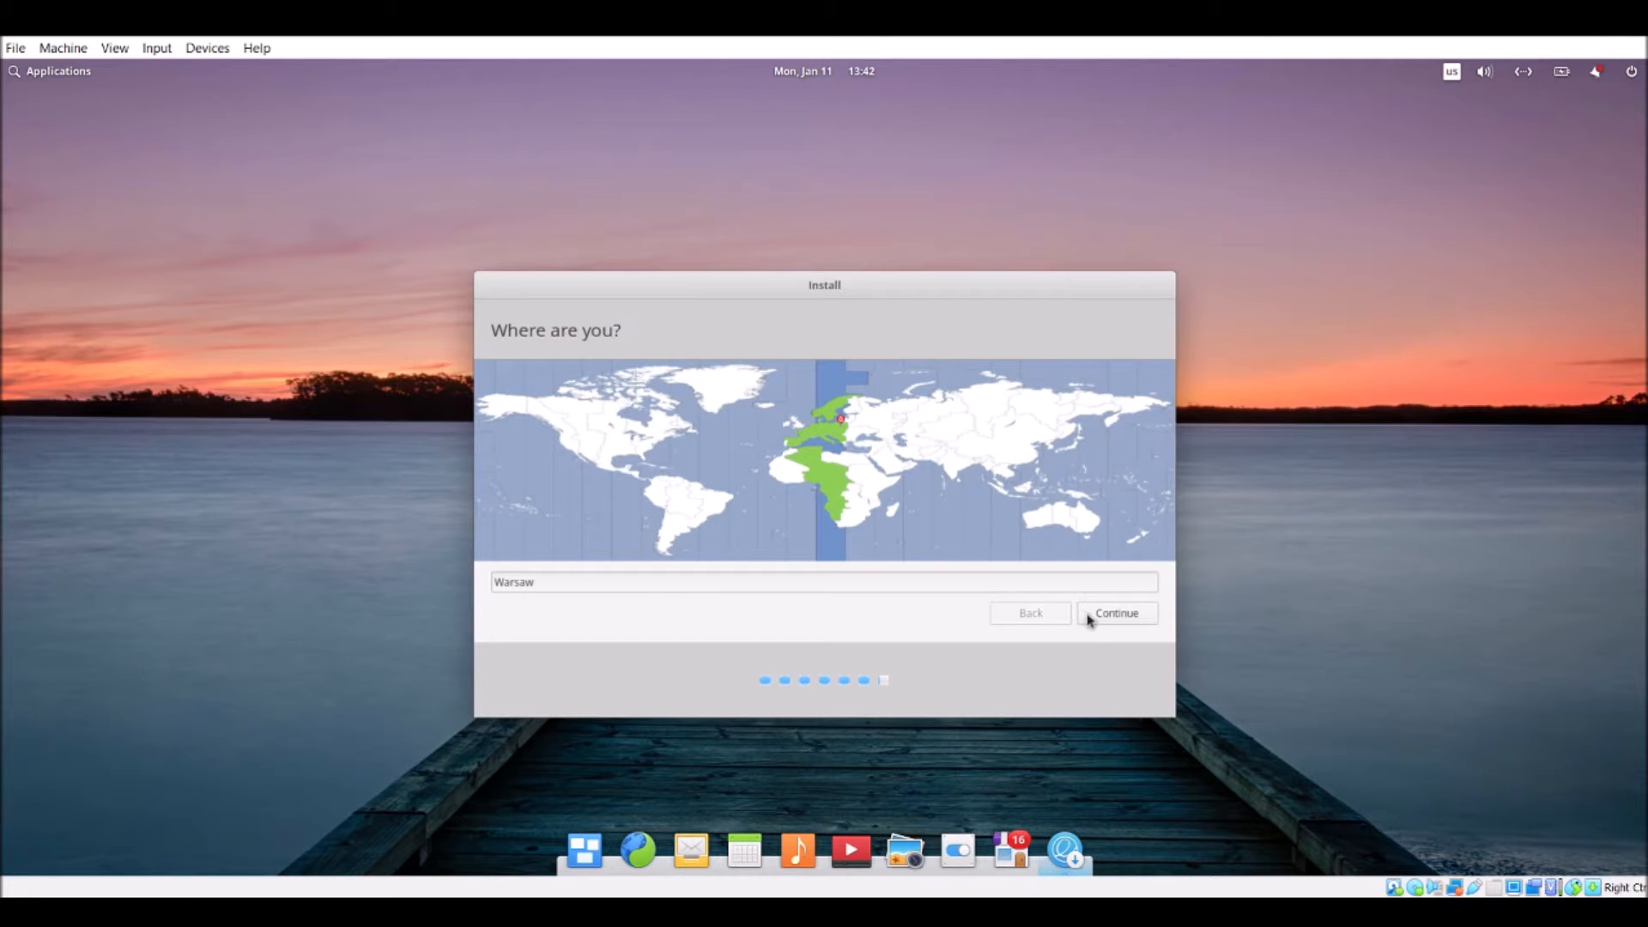
# Set the installation's location to Berlin (Berlin, Germany) and continue to the account details
pyautogui.click(892, 587)
pyautogui.doubleClick(507, 580)
pyautogui.write('BErl')
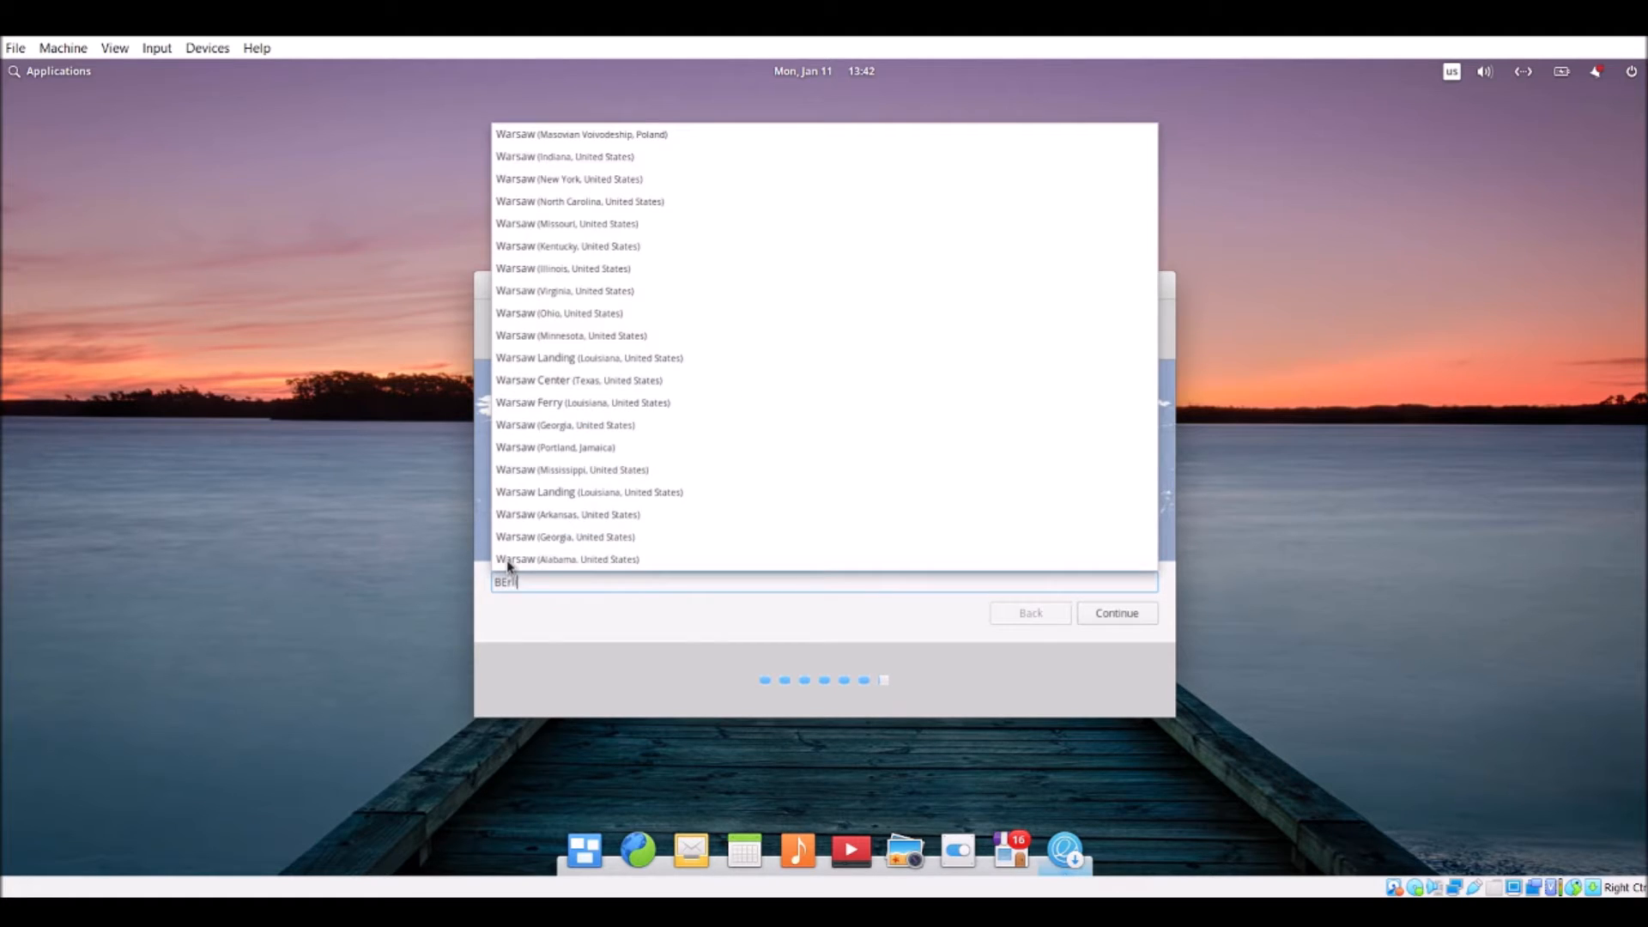
pyautogui.write('in')
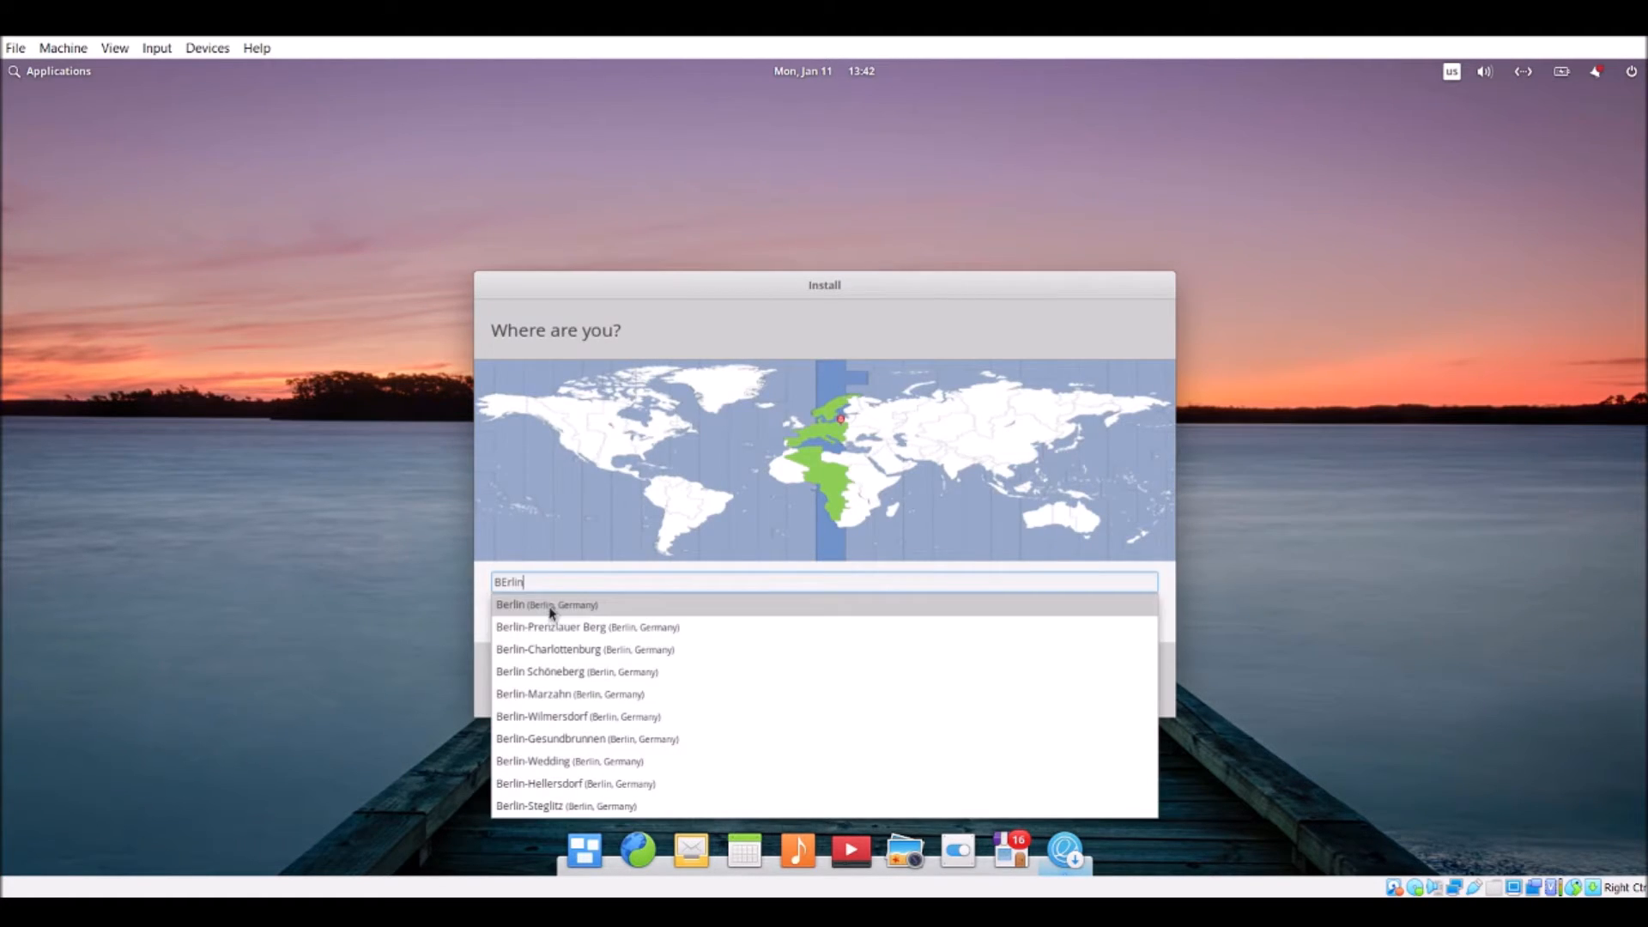
pyautogui.click(551, 606)
pyautogui.click(1124, 613)
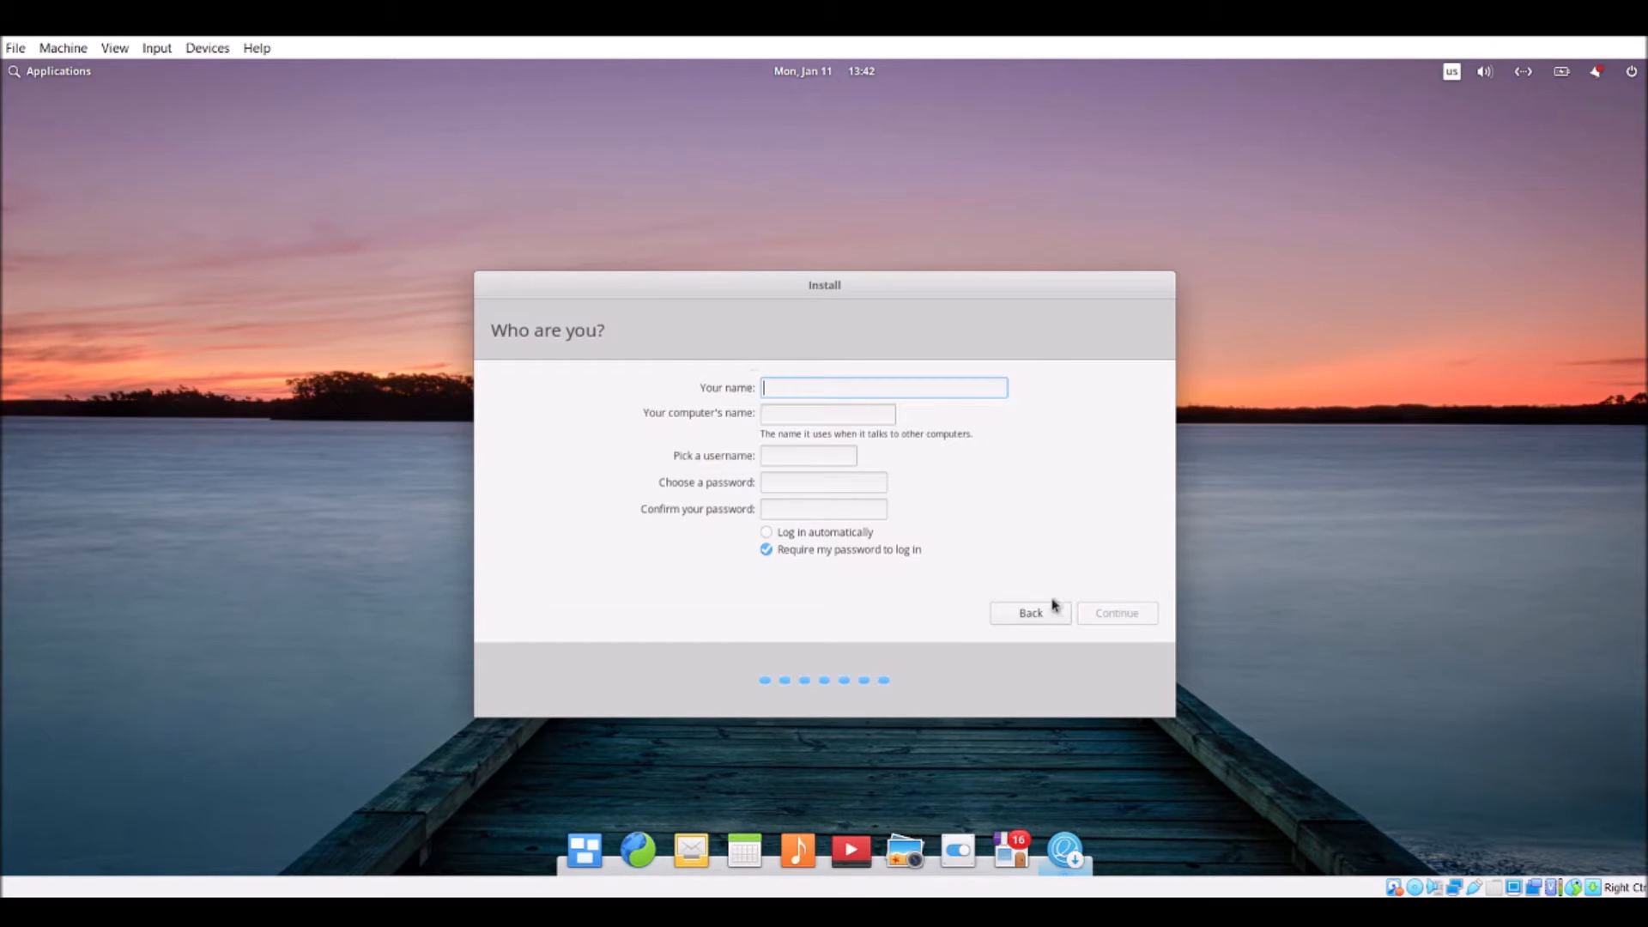
# Enter "user" as the account name, fill in the password and its confirmation, and choose automatic login
pyautogui.write('user')
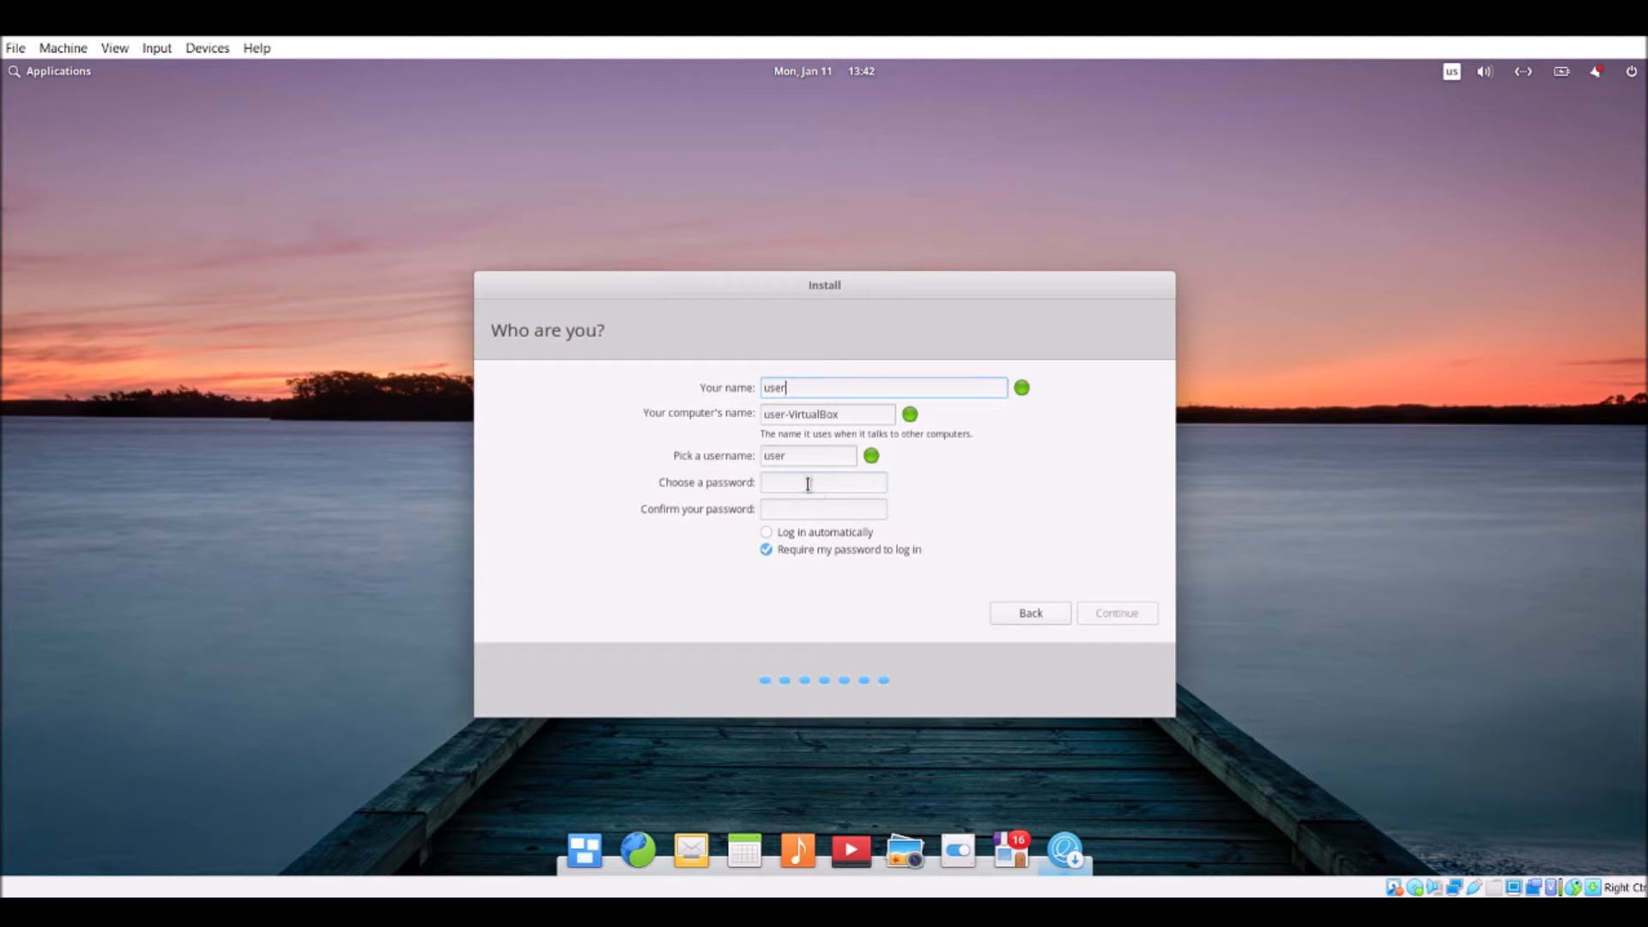
pyautogui.click(810, 483)
pyautogui.write('*******')
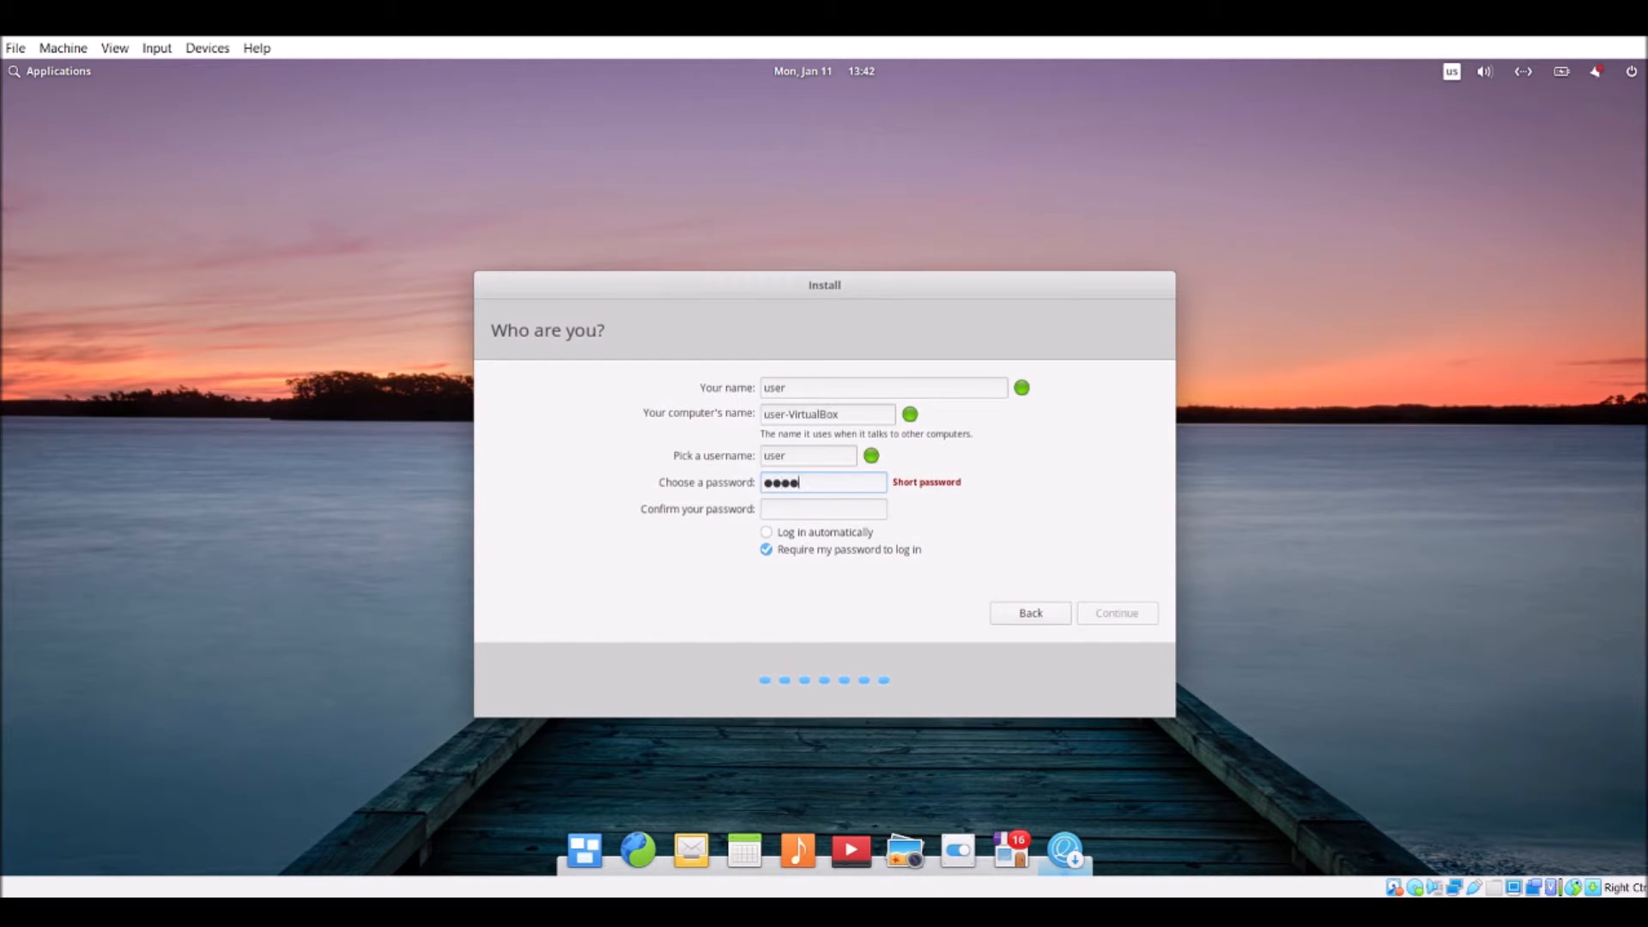
pyautogui.write('**')
pyautogui.press('Tab')
pyautogui.write('********')
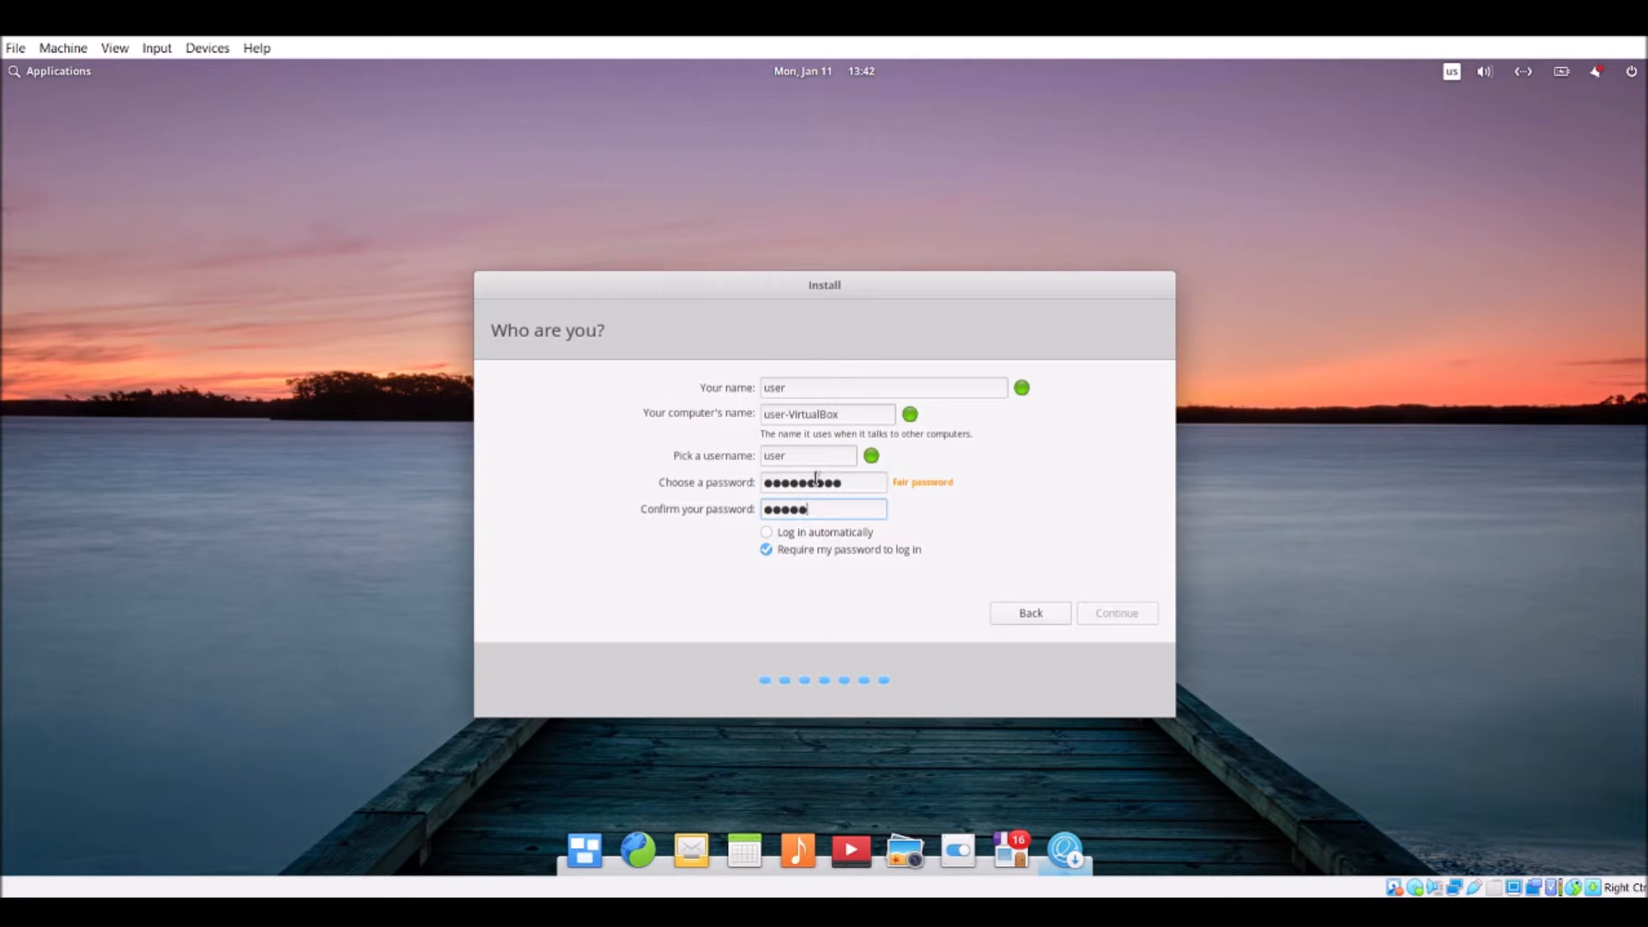
pyautogui.click(833, 536)
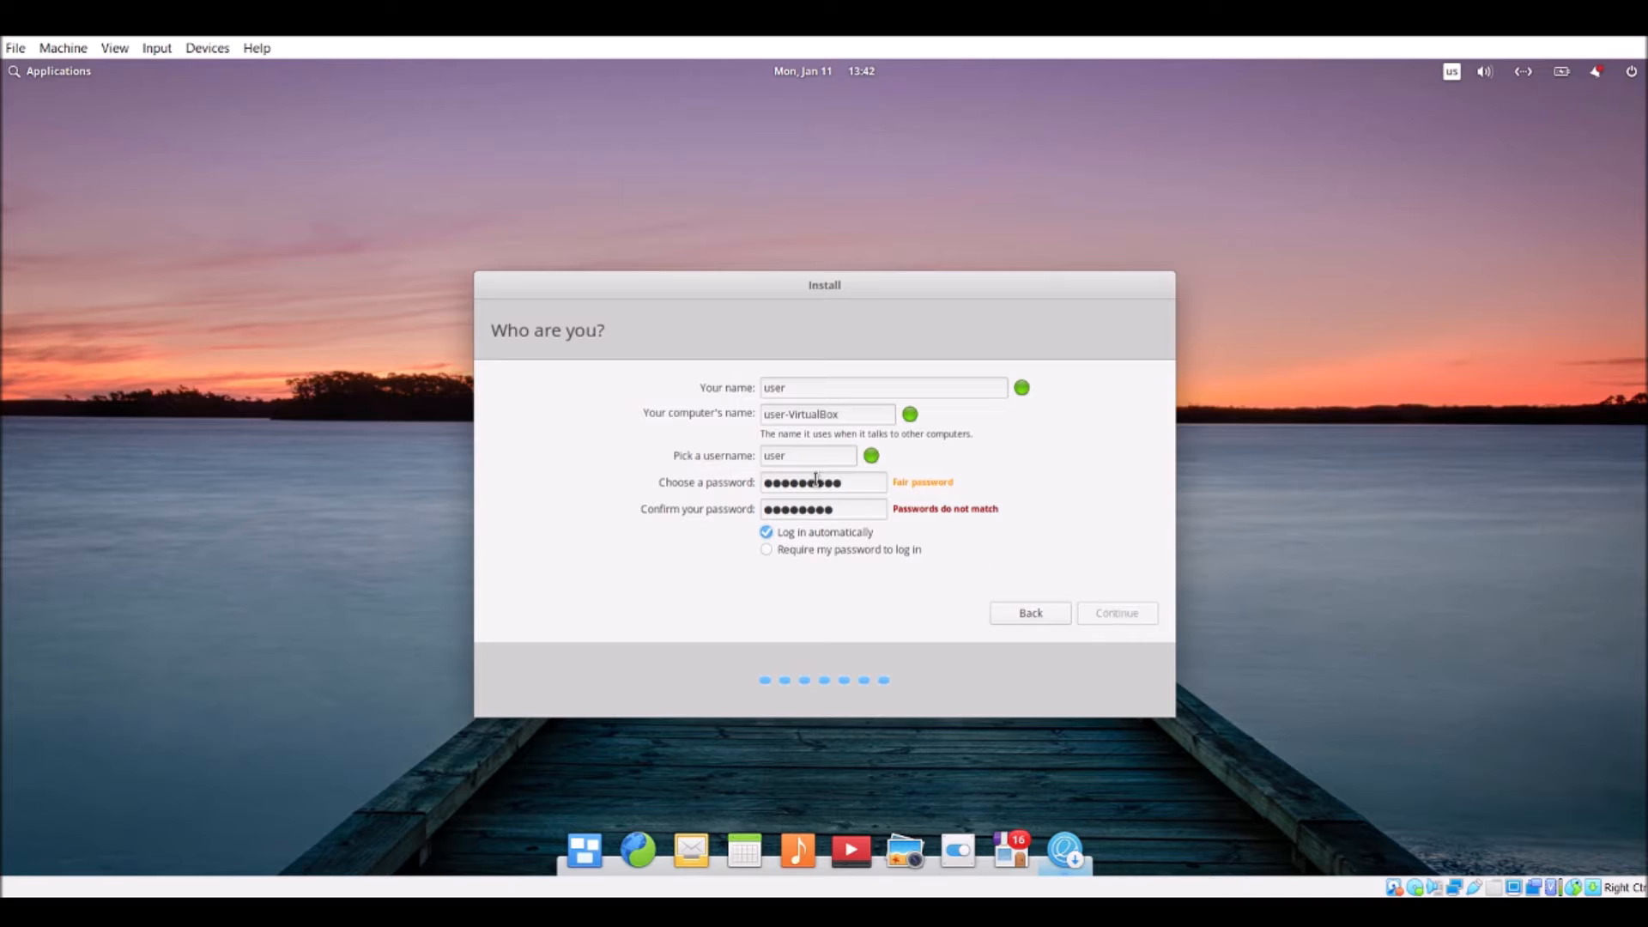
# Re-enter the account password to match its confirmation and continue the installation with these account details
pyautogui.moveTo(864, 481); pyautogui.dragTo(707, 471)
pyautogui.write('*****')
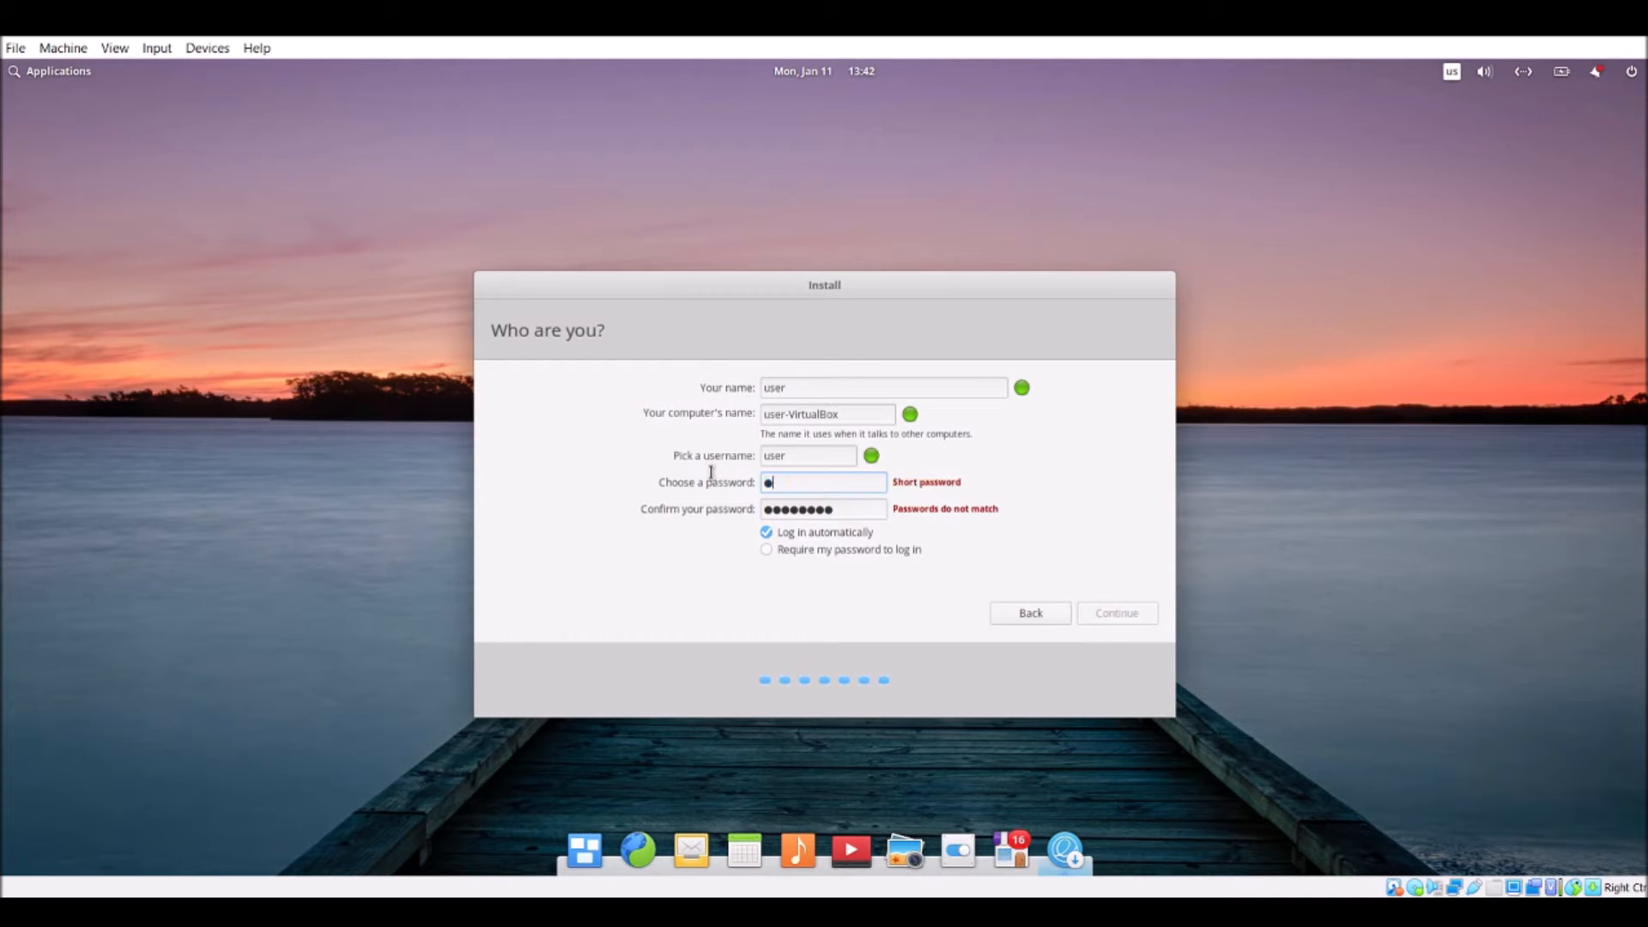
pyautogui.write('****')
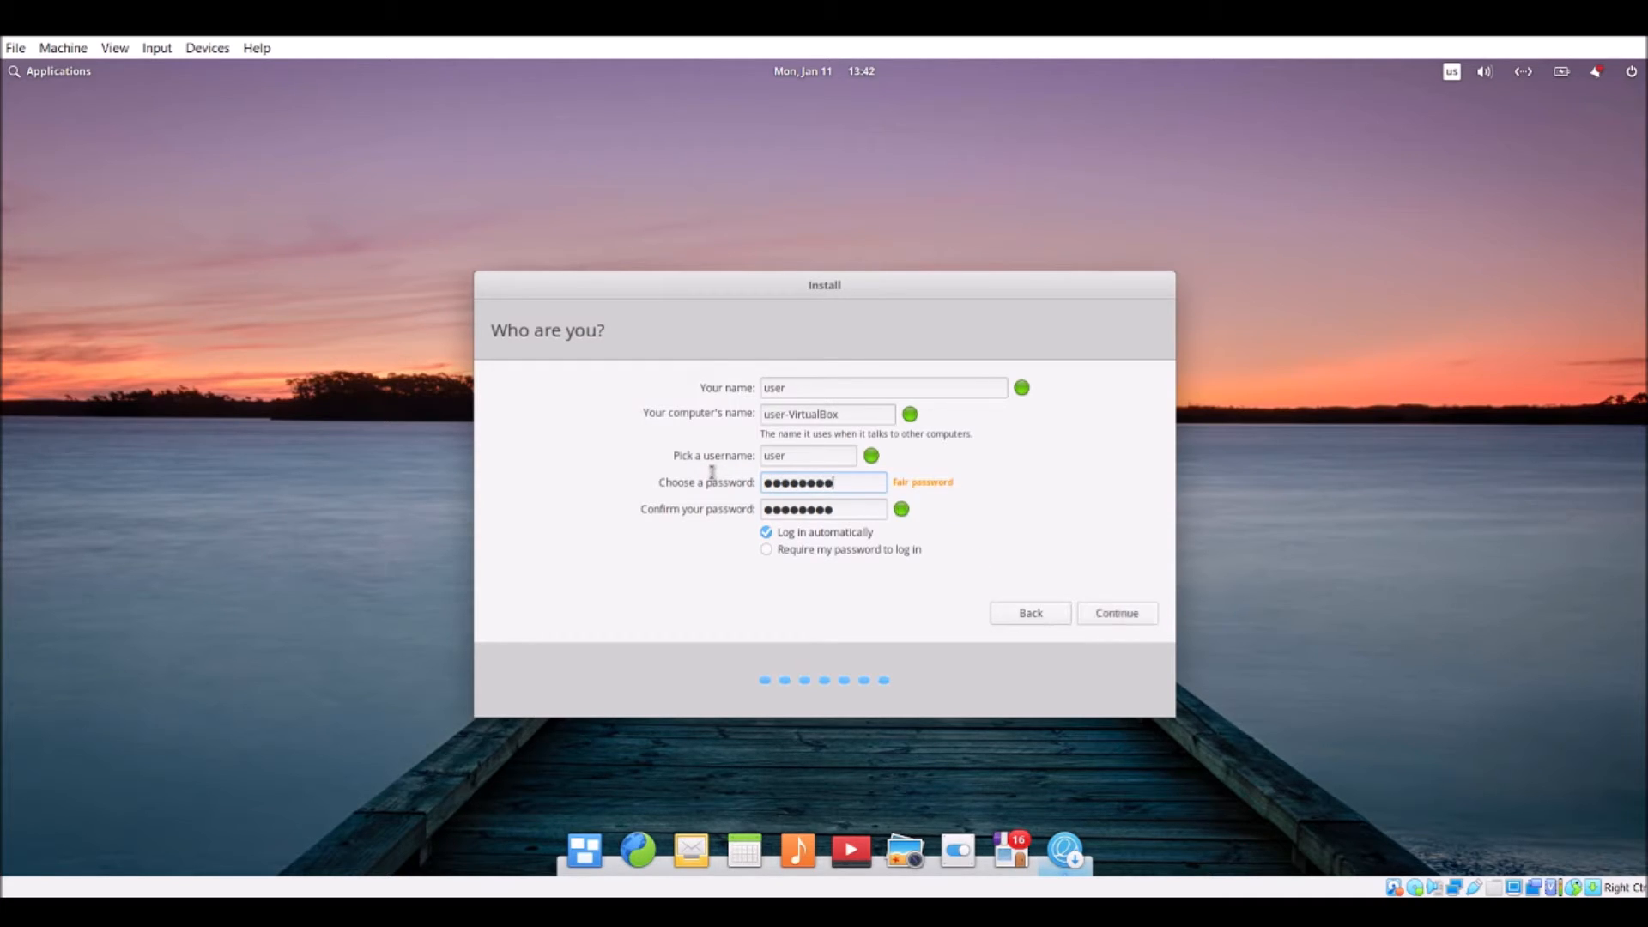
pyautogui.press('Tab')
pyautogui.click(1123, 614)
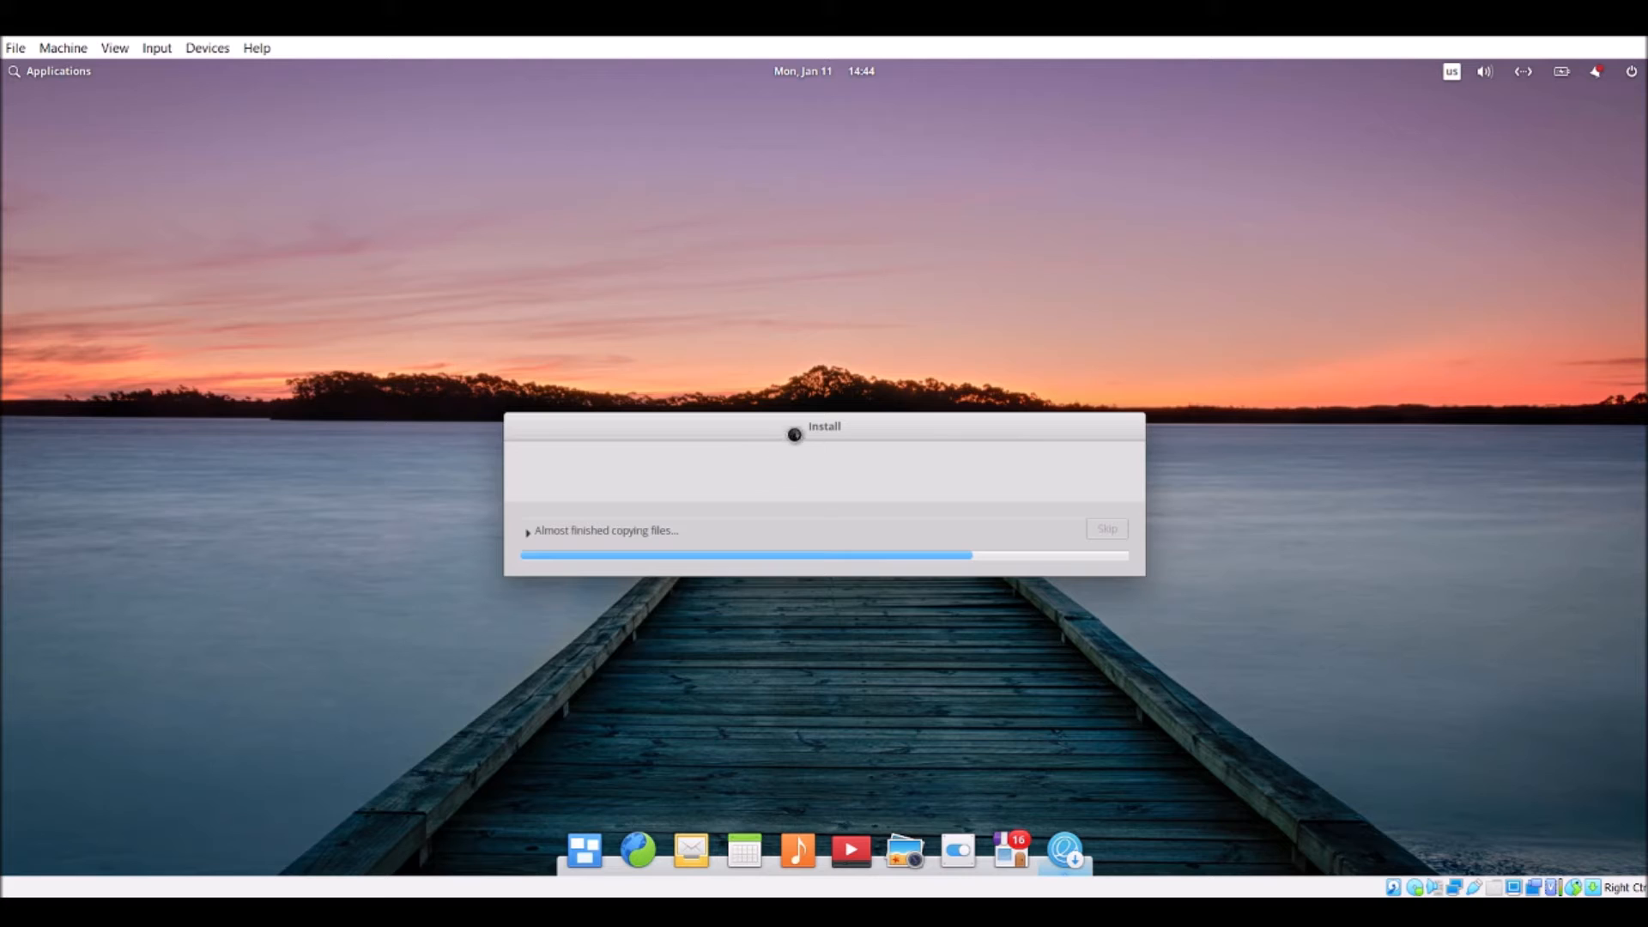
pyautogui.moveTo(783, 425)
pyautogui.mouseDown()
pyautogui.moveTo(711, 309)
pyautogui.moveTo(737, 315)
pyautogui.moveTo(776, 416)
pyautogui.mouseUp()
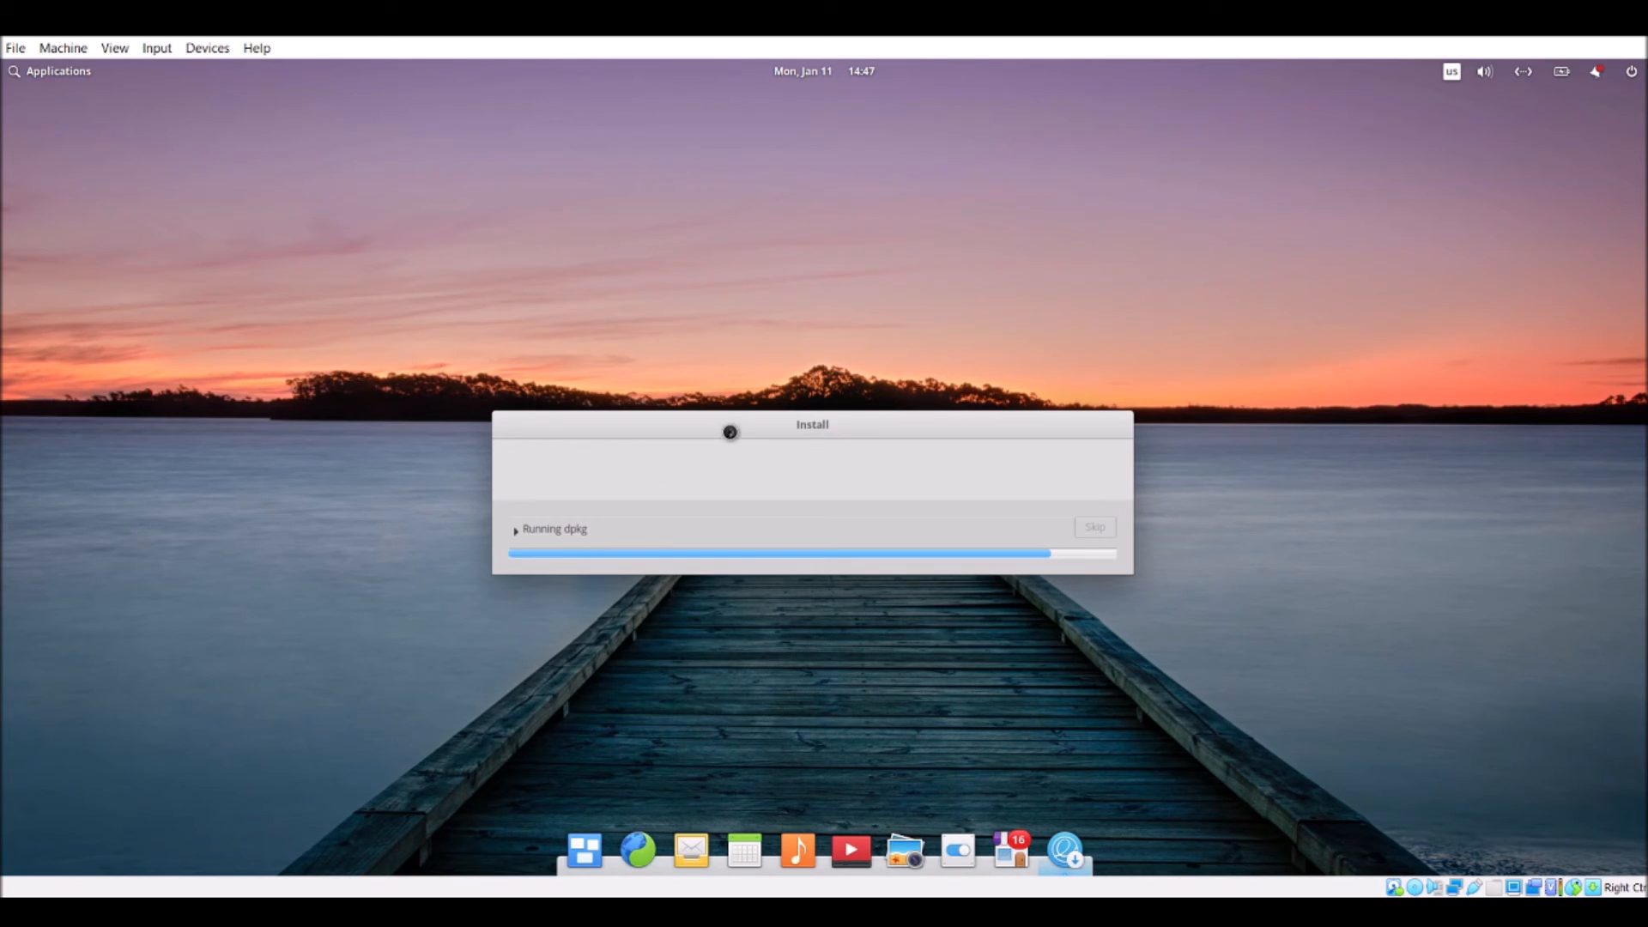
pyautogui.moveTo(729, 433); pyautogui.dragTo(723, 391)
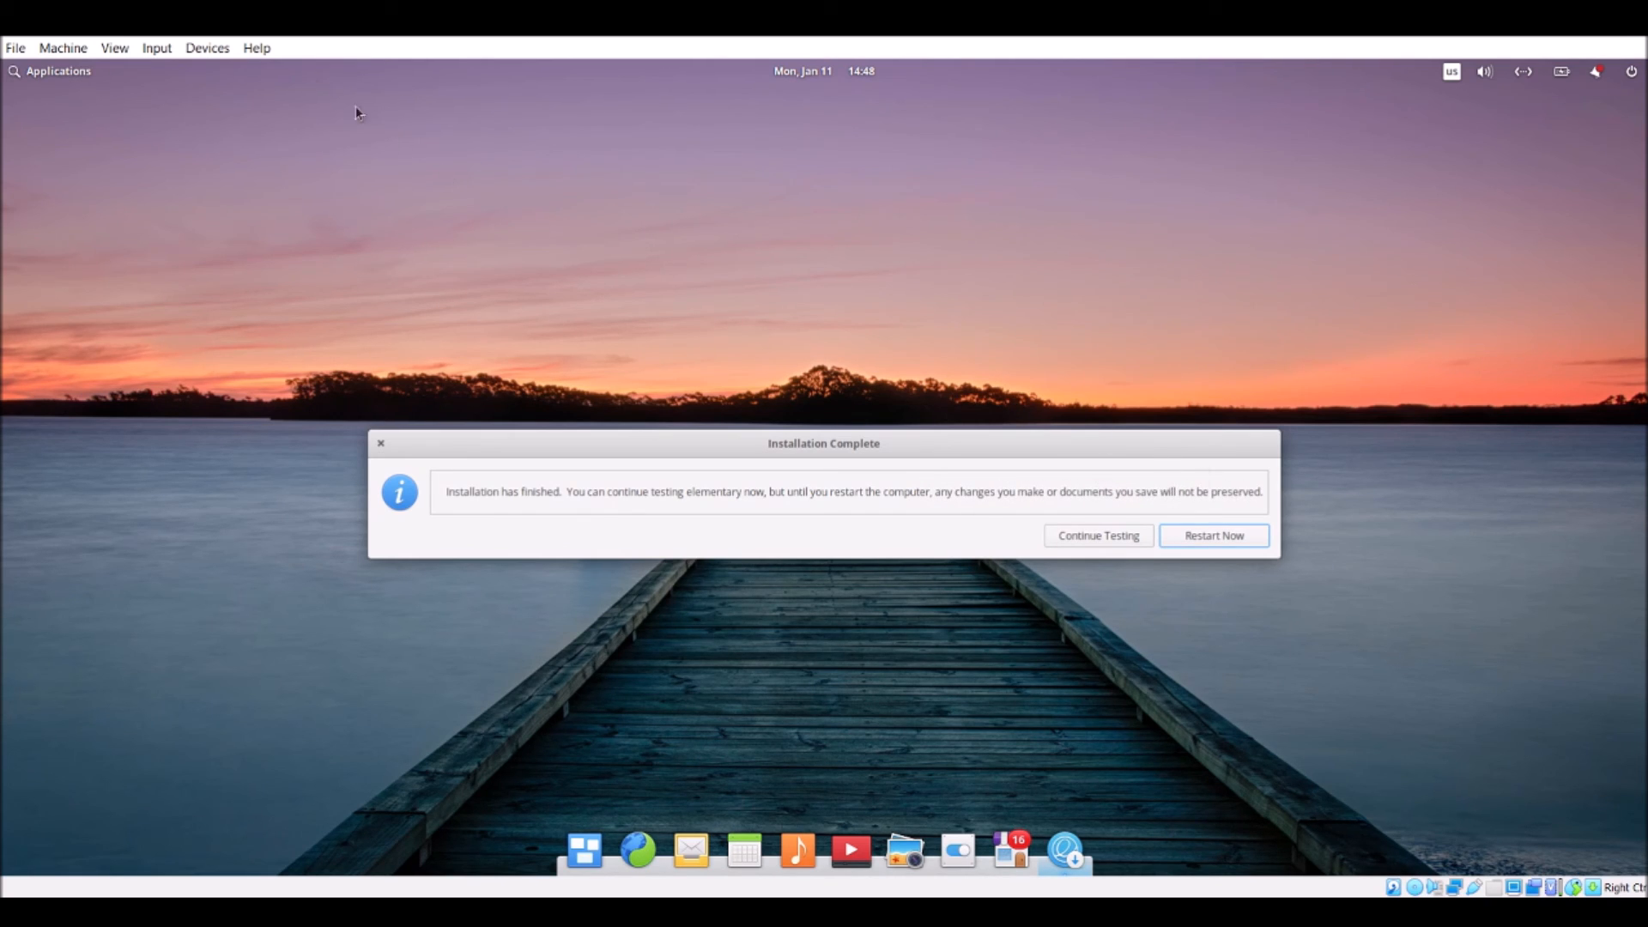
# Dismiss the completed installation by continuing testing, and remove the installation disc from the virtual optical drive
pyautogui.click(1088, 535)
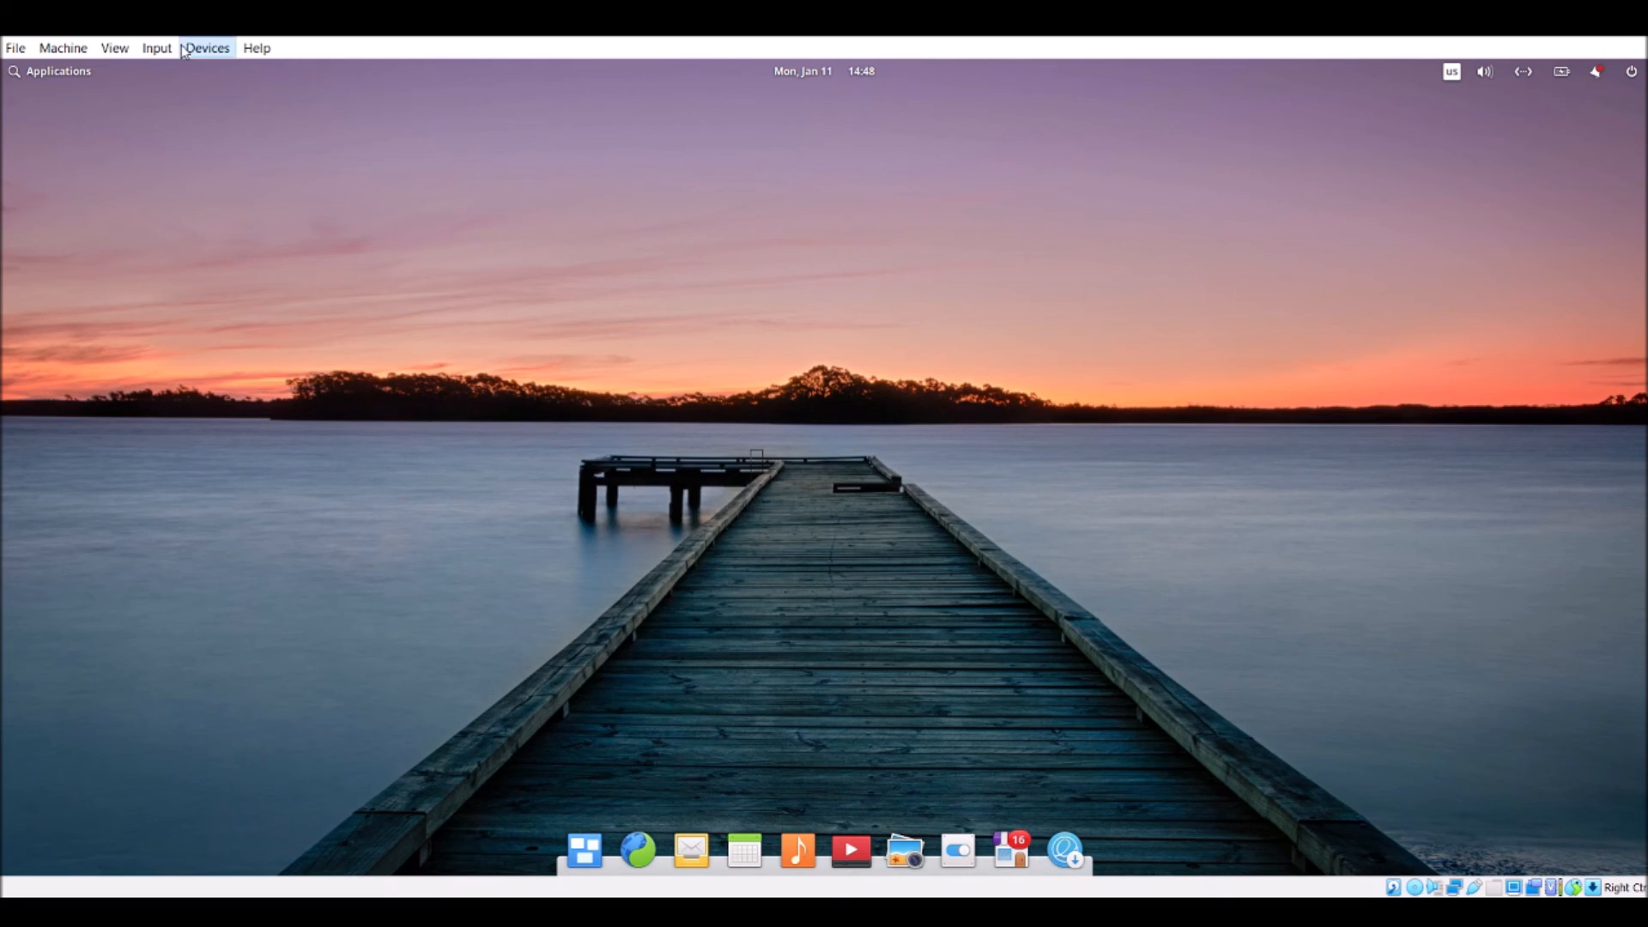
pyautogui.click(556, 158)
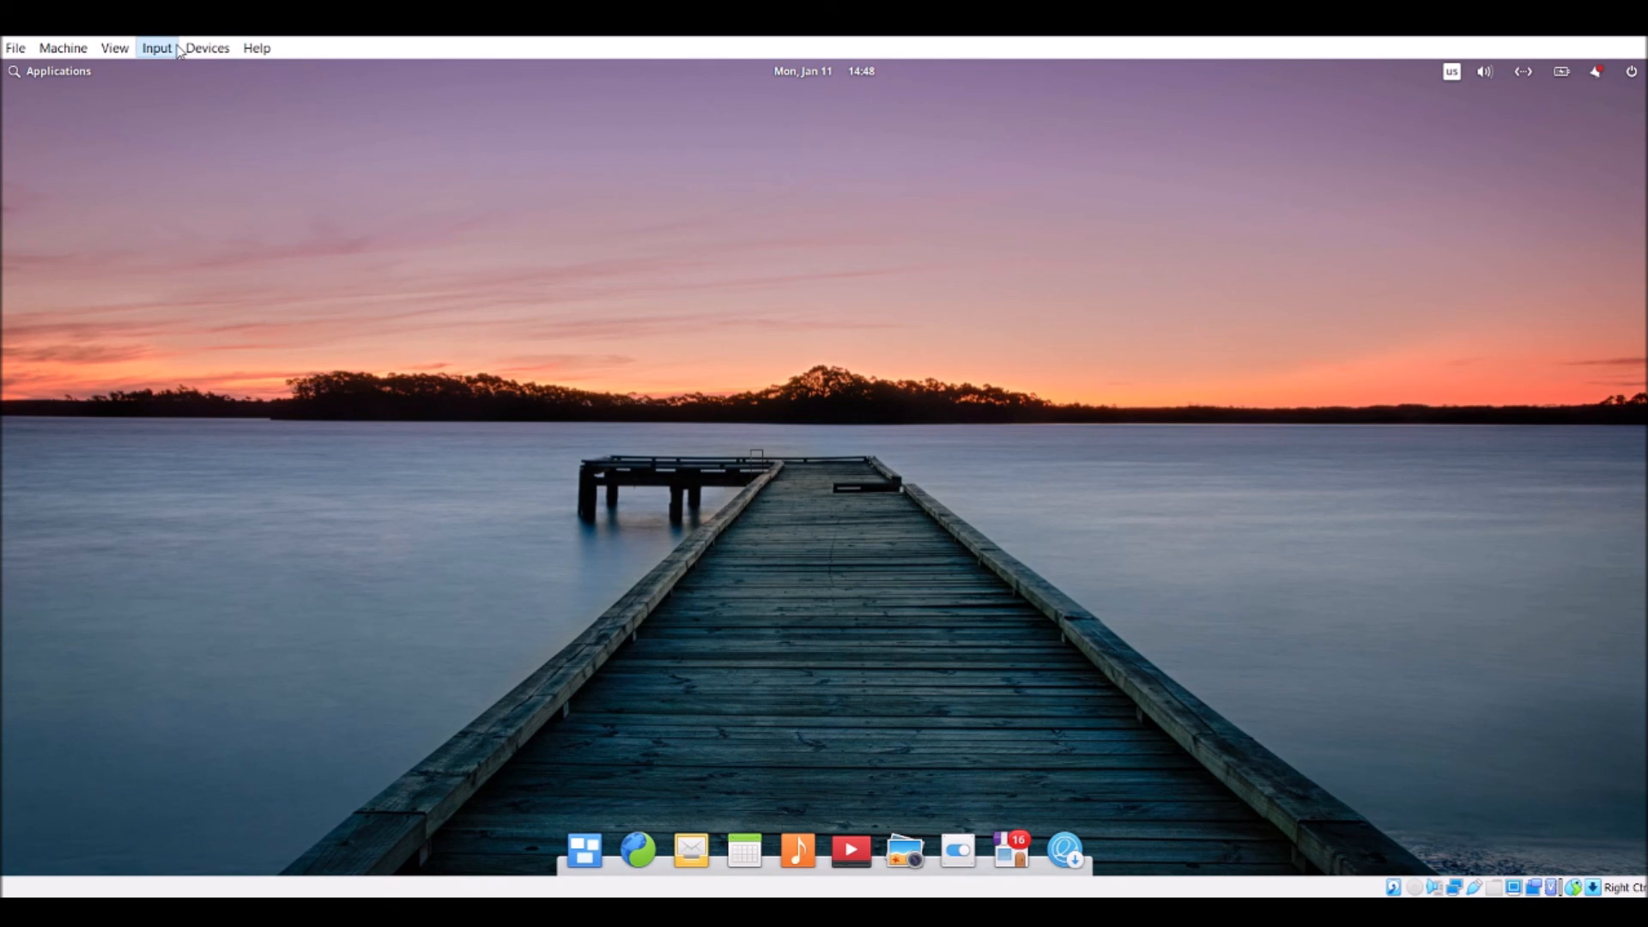
# Restart the virtual machine into the installed system and dismiss the mouse pointer integration message
pyautogui.click(73, 56)
pyautogui.click(137, 204)
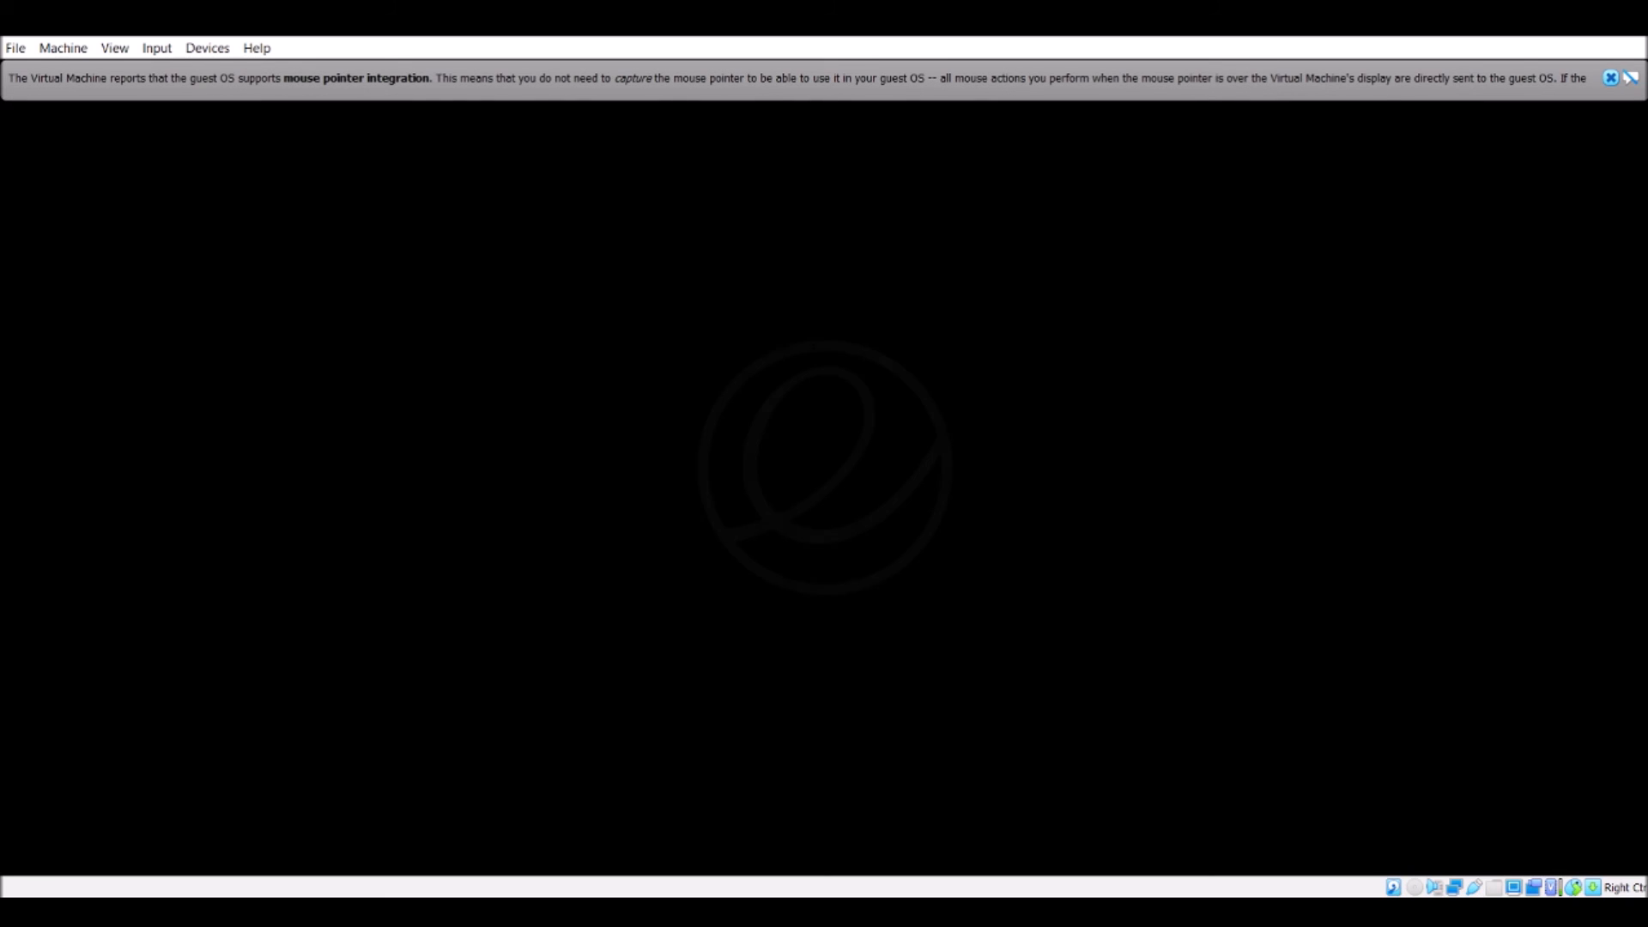
pyautogui.click(1611, 78)
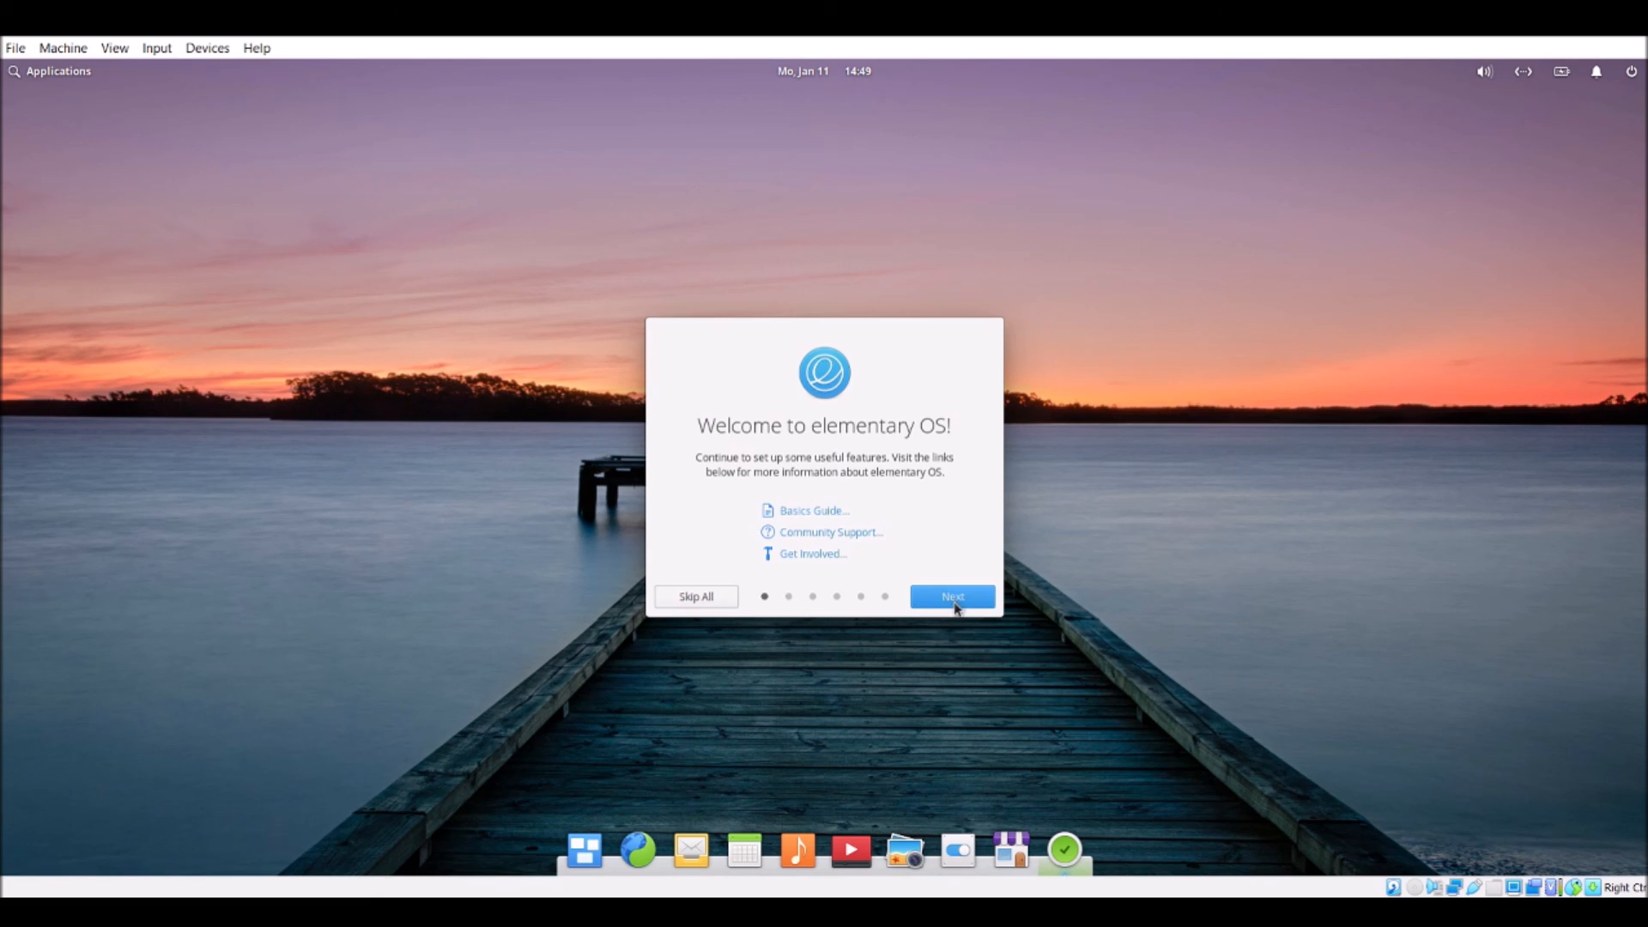
# Skip all pages of the elementary OS welcome setup and finish it, then briefly view the list of installed applications
pyautogui.click(706, 601)
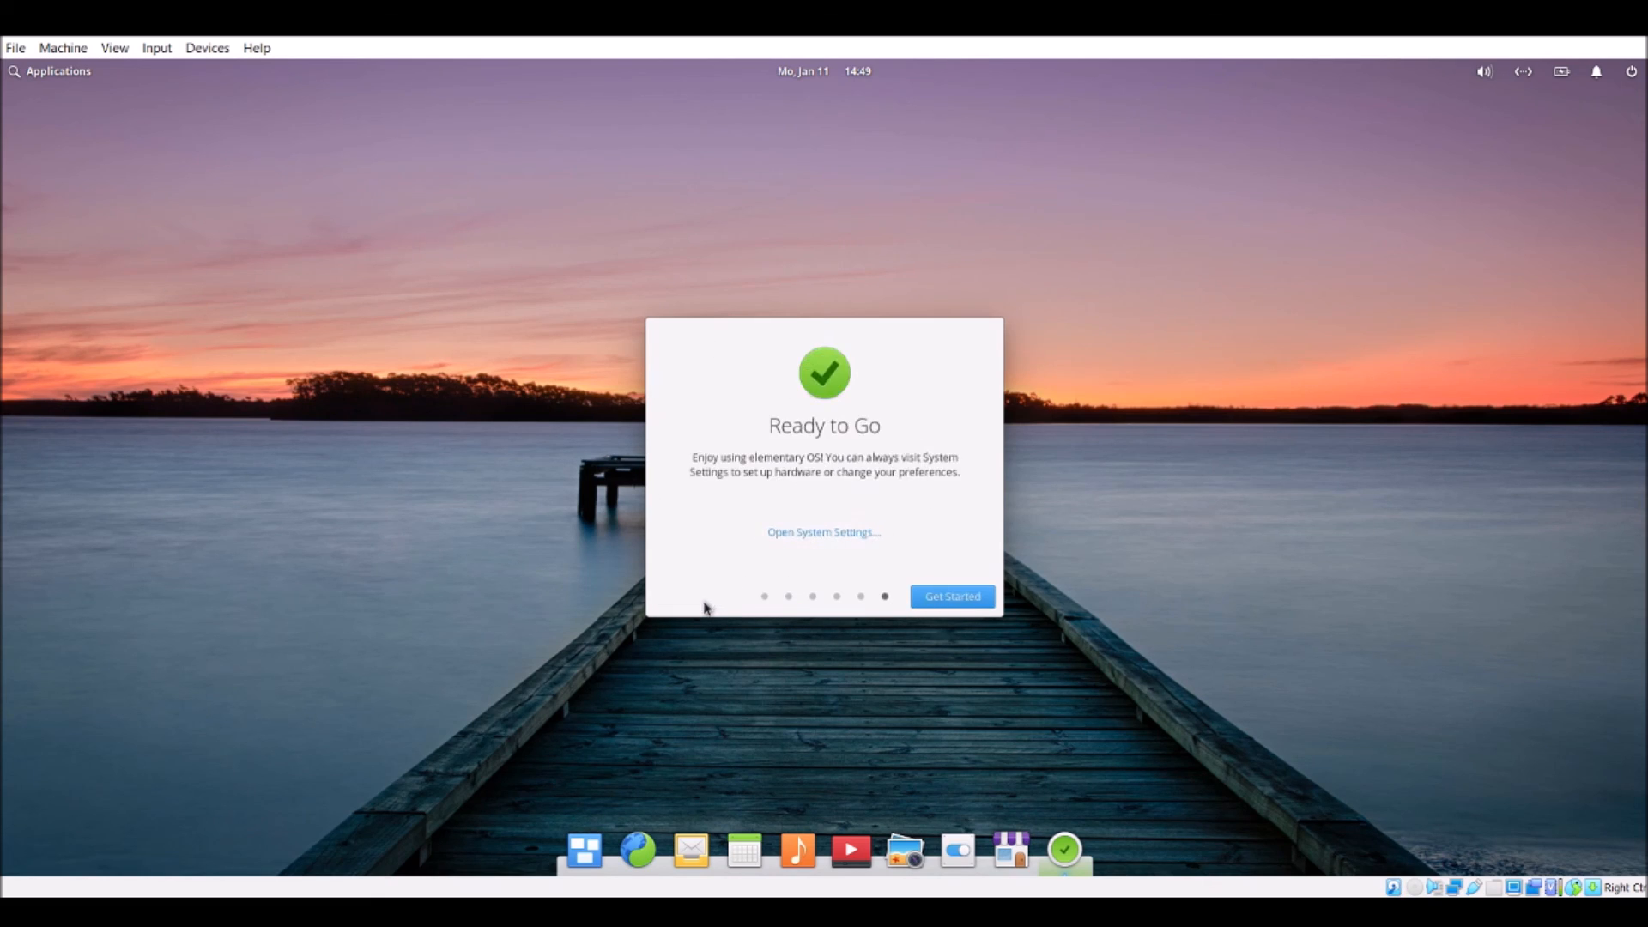
pyautogui.click(958, 603)
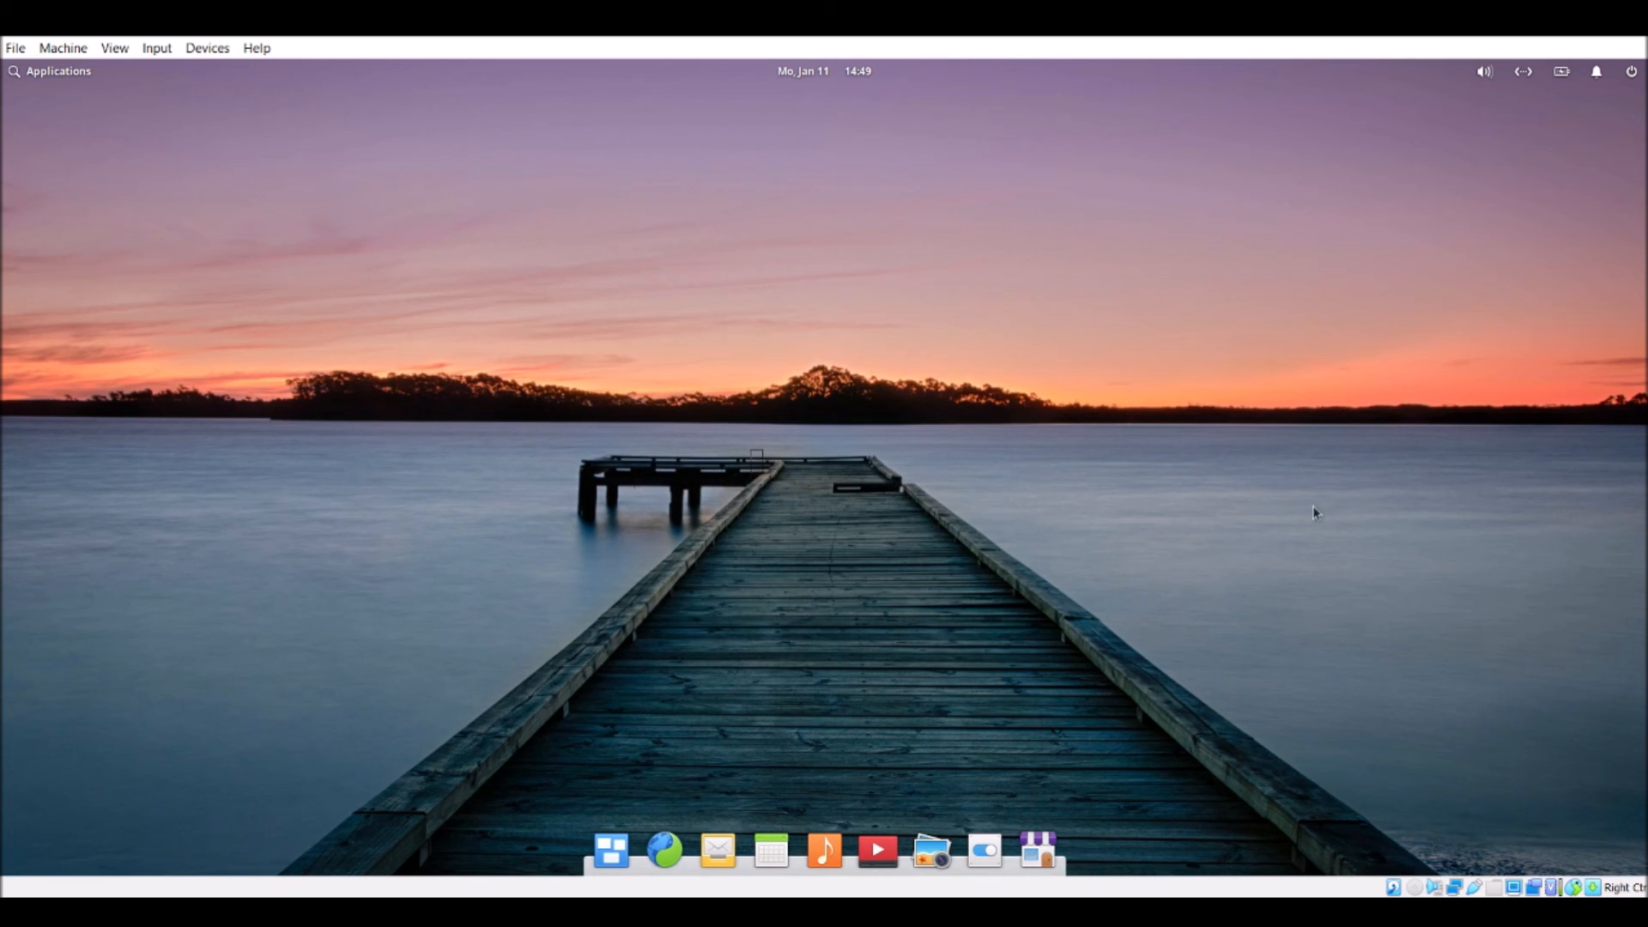
pyautogui.click(35, 70)
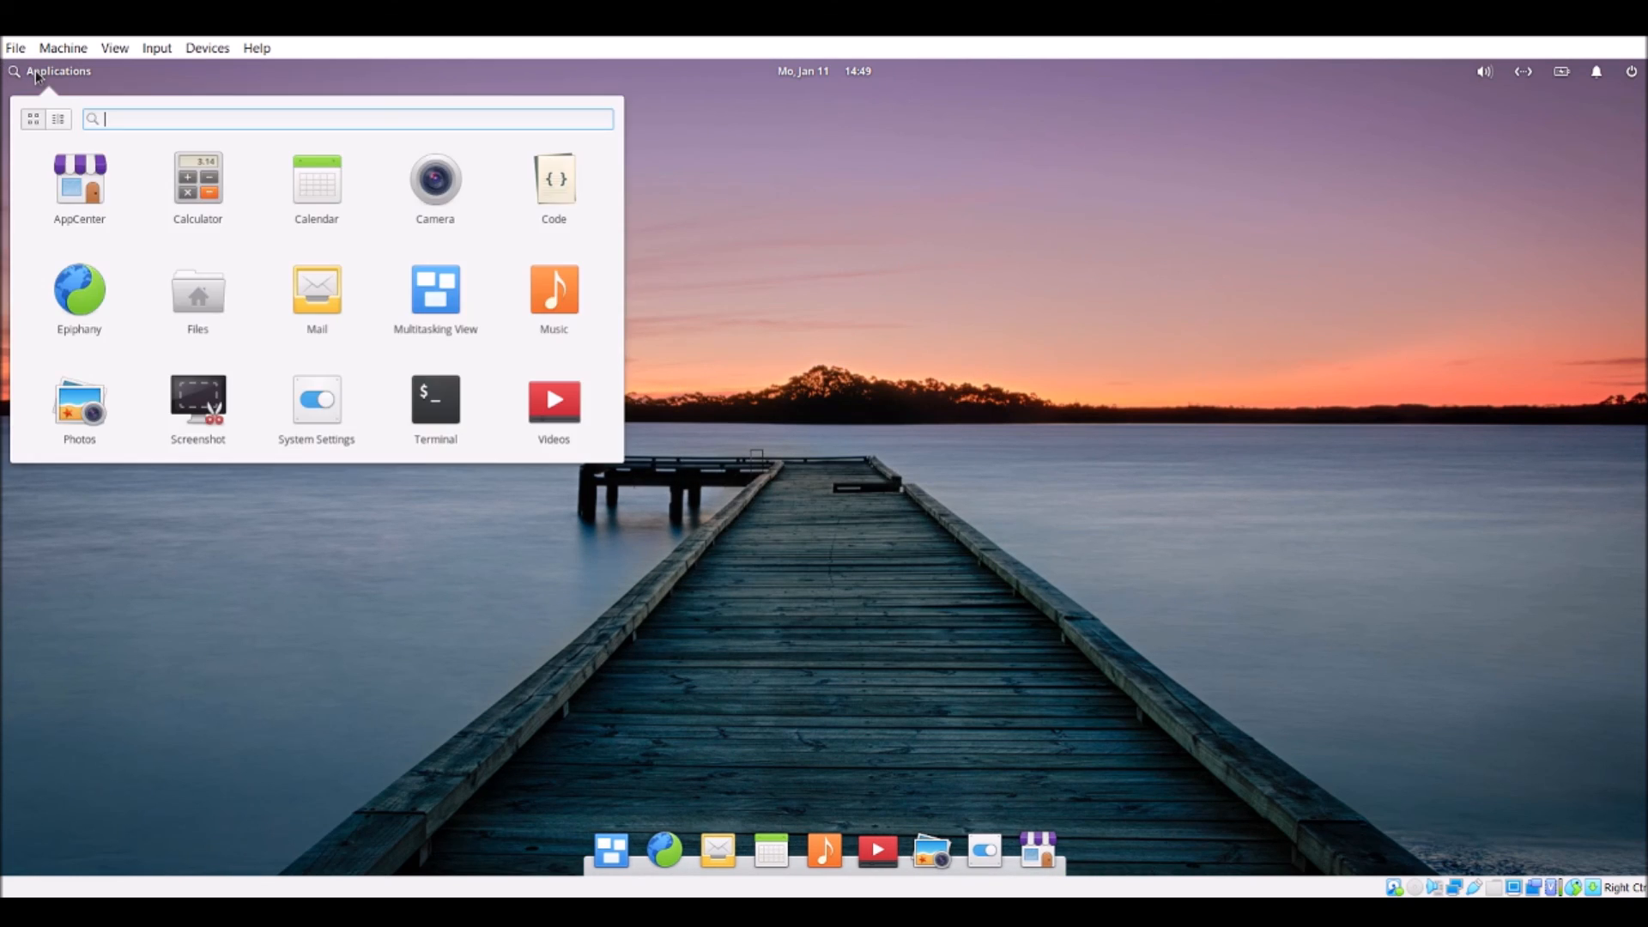
pyautogui.click(1063, 464)
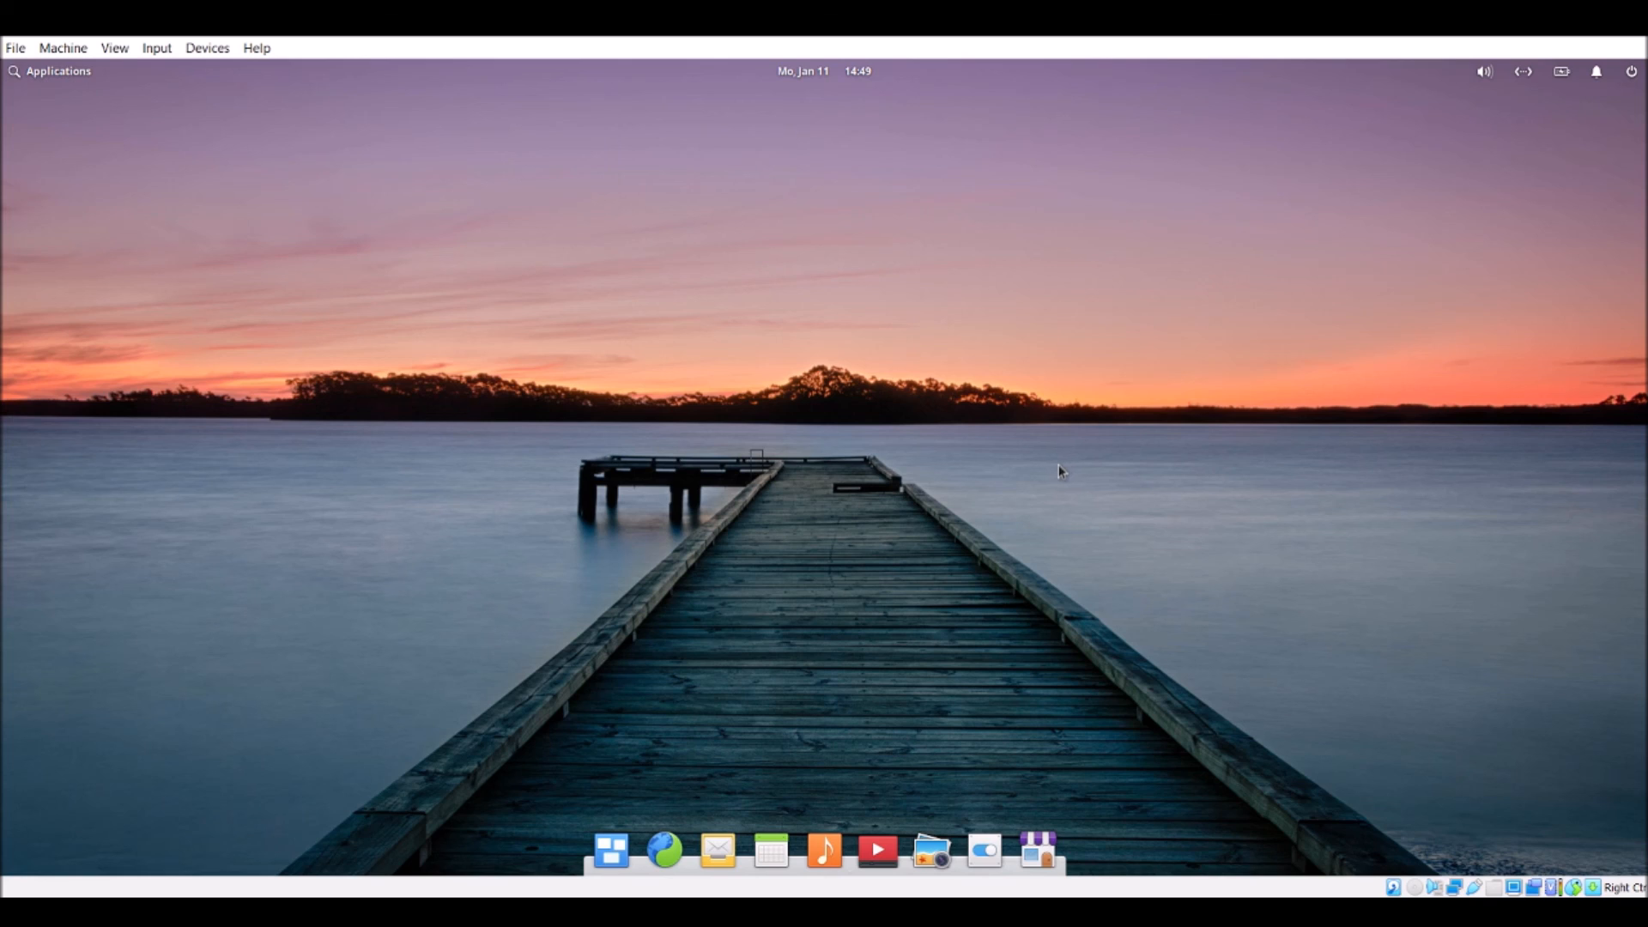